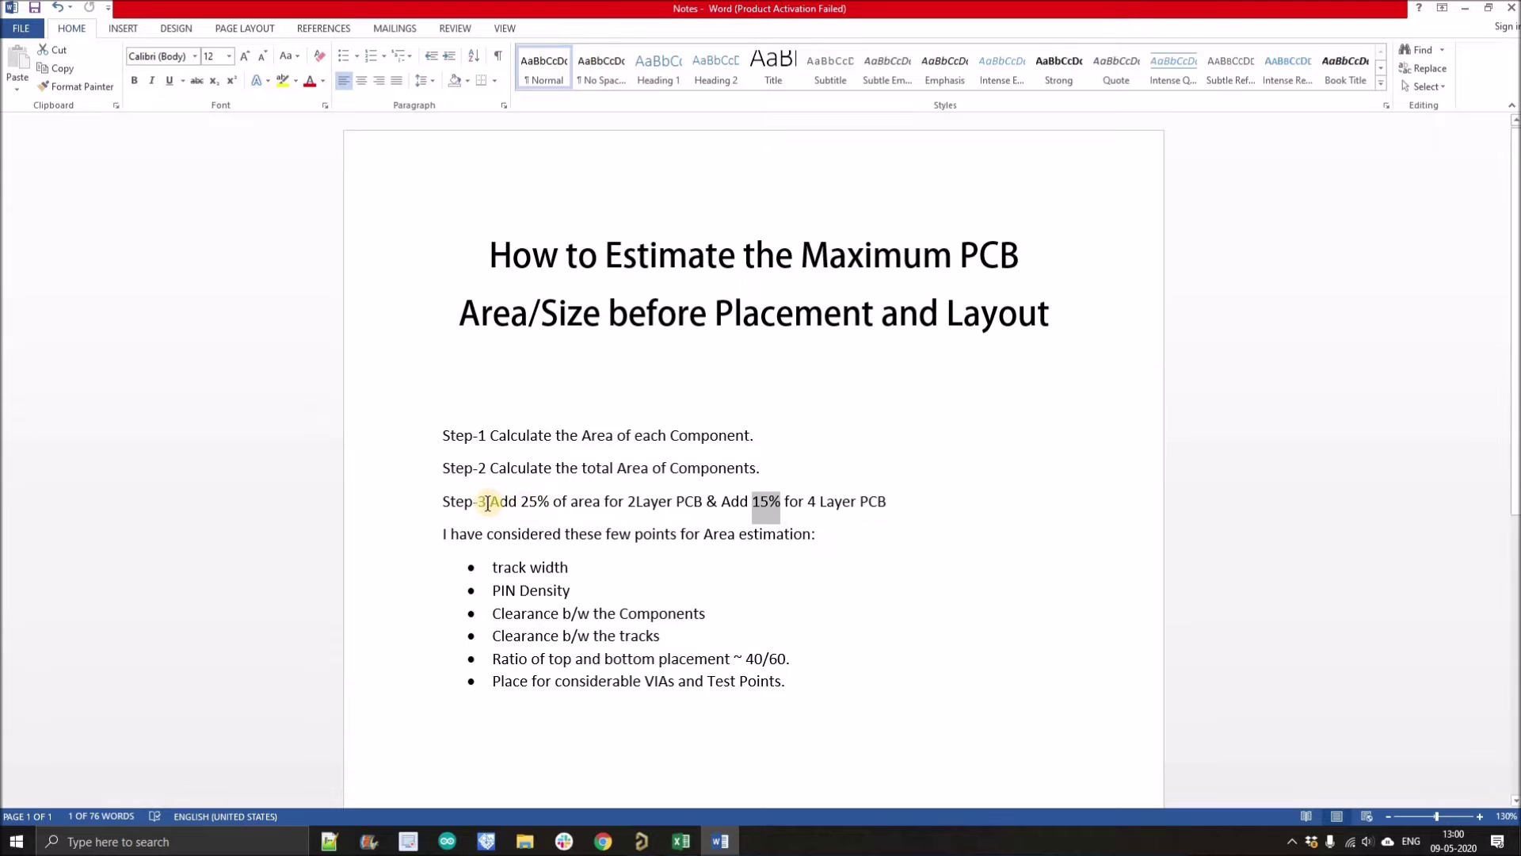
Step: Highlight the Step-3 add-25% rule in Word, then expand the YouTube video description
{"action": "left_click_drag", "start_coordinate": [487, 502], "coordinate": [588, 502]}
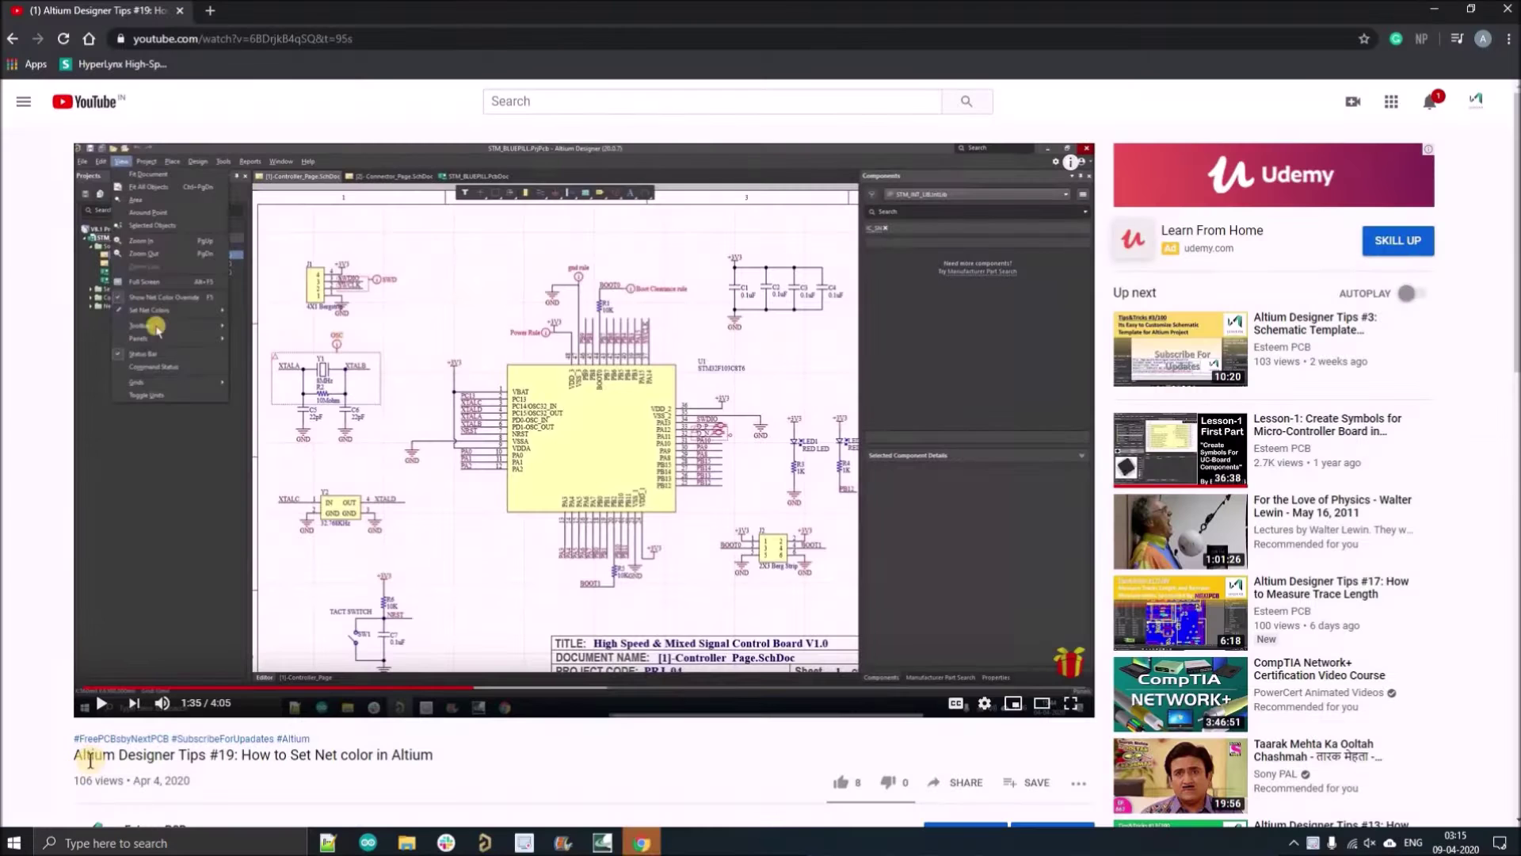
{"action": "scroll", "coordinate": [143, 395], "scroll_direction": "down", "scroll_amount": 6}
{"action": "left_click", "coordinate": [143, 394]}
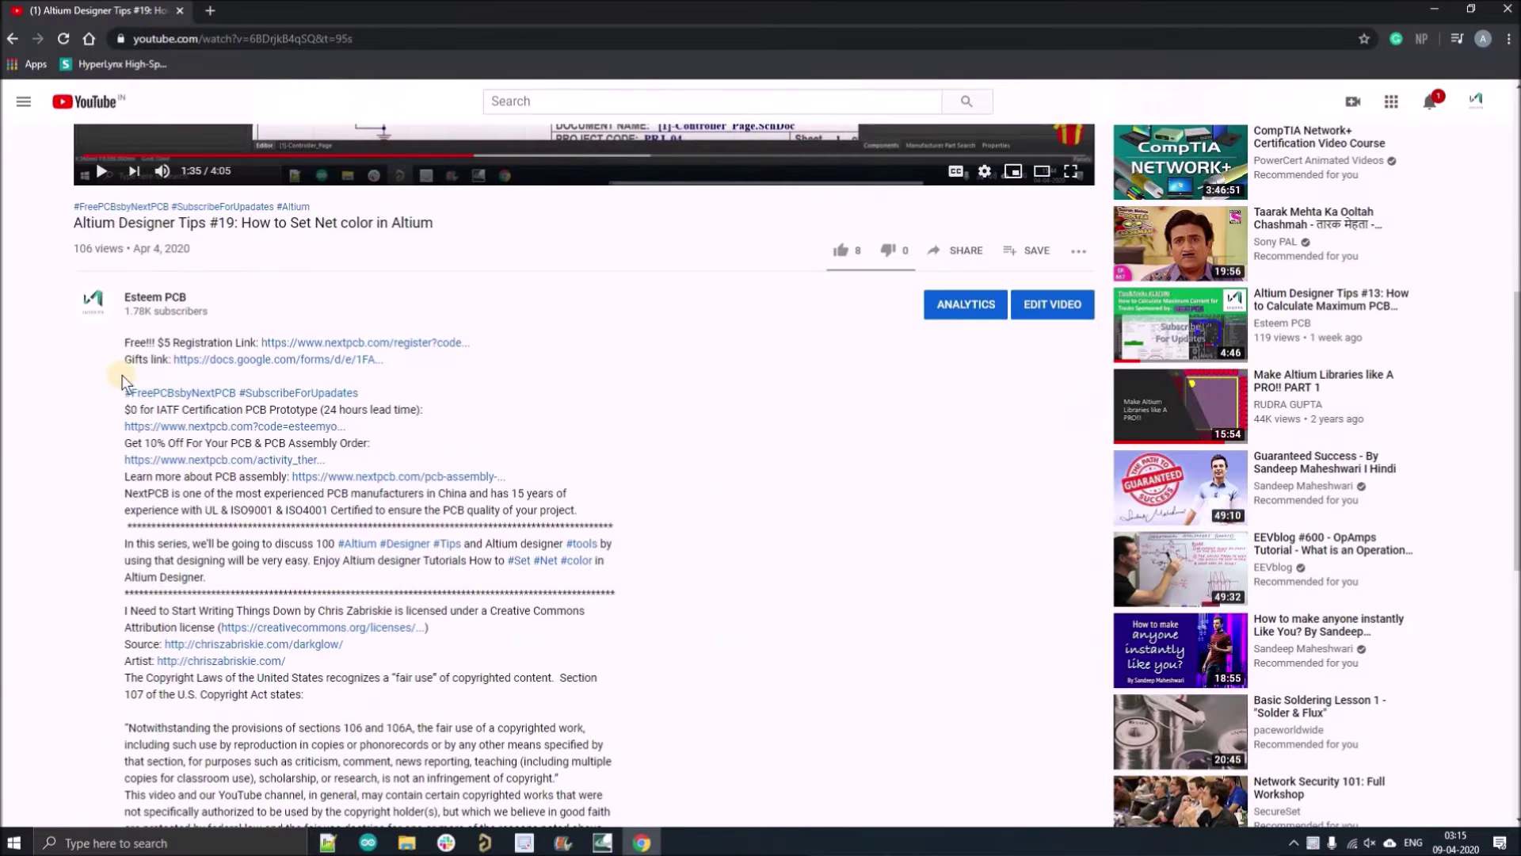
Step: Highlight the $5 sign-up, $0 IATF prototype and 10% assembly offers, then follow the NextPCB registration link
{"action": "left_click_drag", "start_coordinate": [125, 342], "coordinate": [261, 345]}
{"action": "left_click_drag", "start_coordinate": [125, 409], "coordinate": [434, 420]}
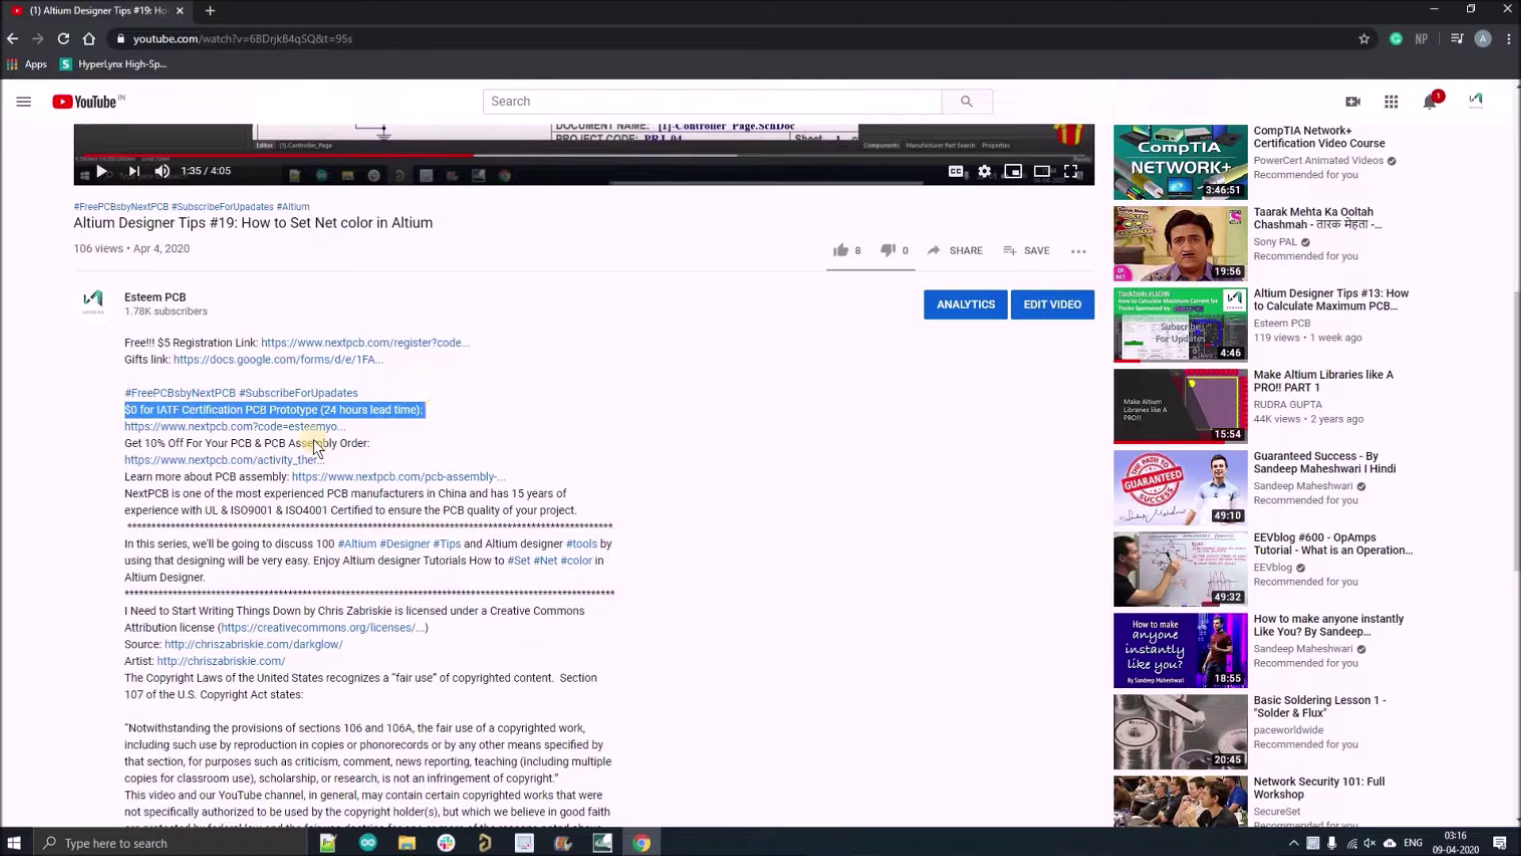
{"action": "left_click_drag", "start_coordinate": [125, 443], "coordinate": [372, 452]}
{"action": "left_click", "coordinate": [136, 401]}
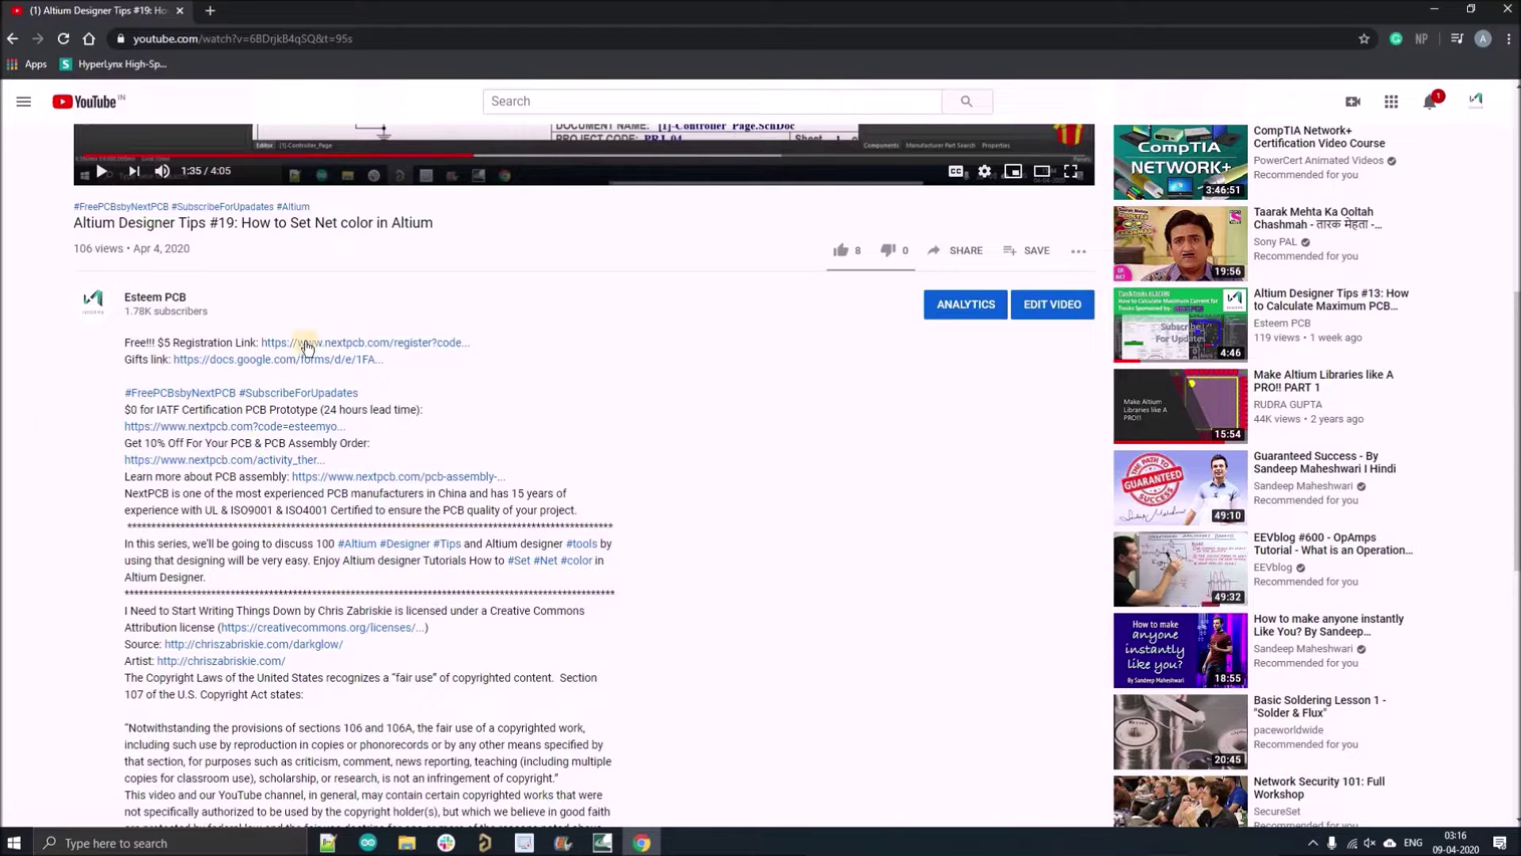
{"action": "left_click", "coordinate": [282, 344]}
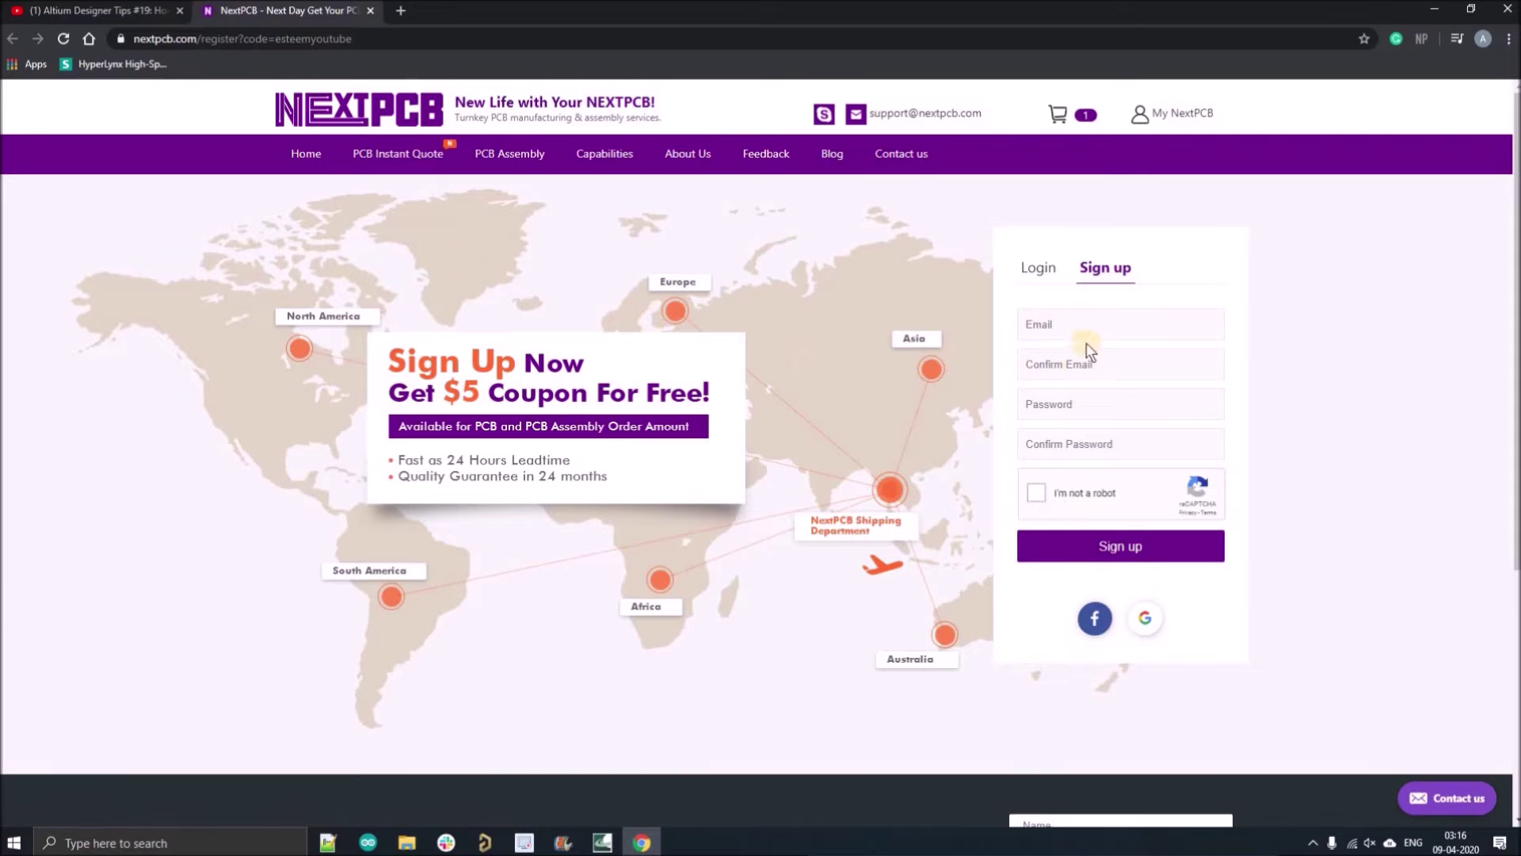
Step: Fill the NextPCB sign-up form with the saved e-mail and password, tick reCAPTCHA, and submit
{"action": "left_click", "coordinate": [1032, 326]}
{"action": "left_click", "coordinate": [1044, 367]}
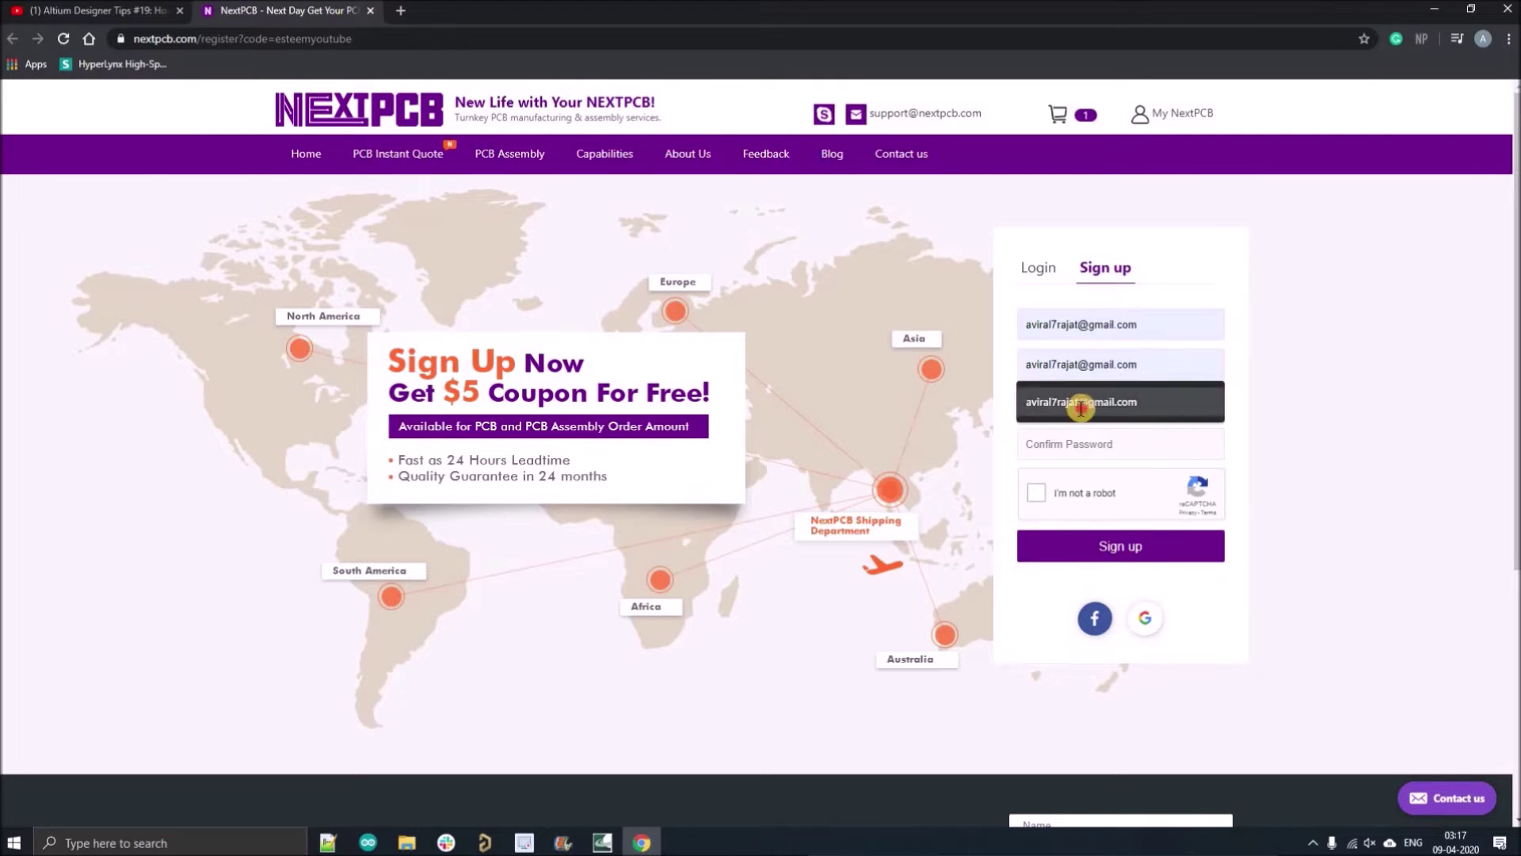
{"action": "left_click", "coordinate": [1080, 401]}
{"action": "left_click", "coordinate": [1075, 438]}
{"action": "type", "text": "******"}
{"action": "left_click", "coordinate": [1037, 492]}
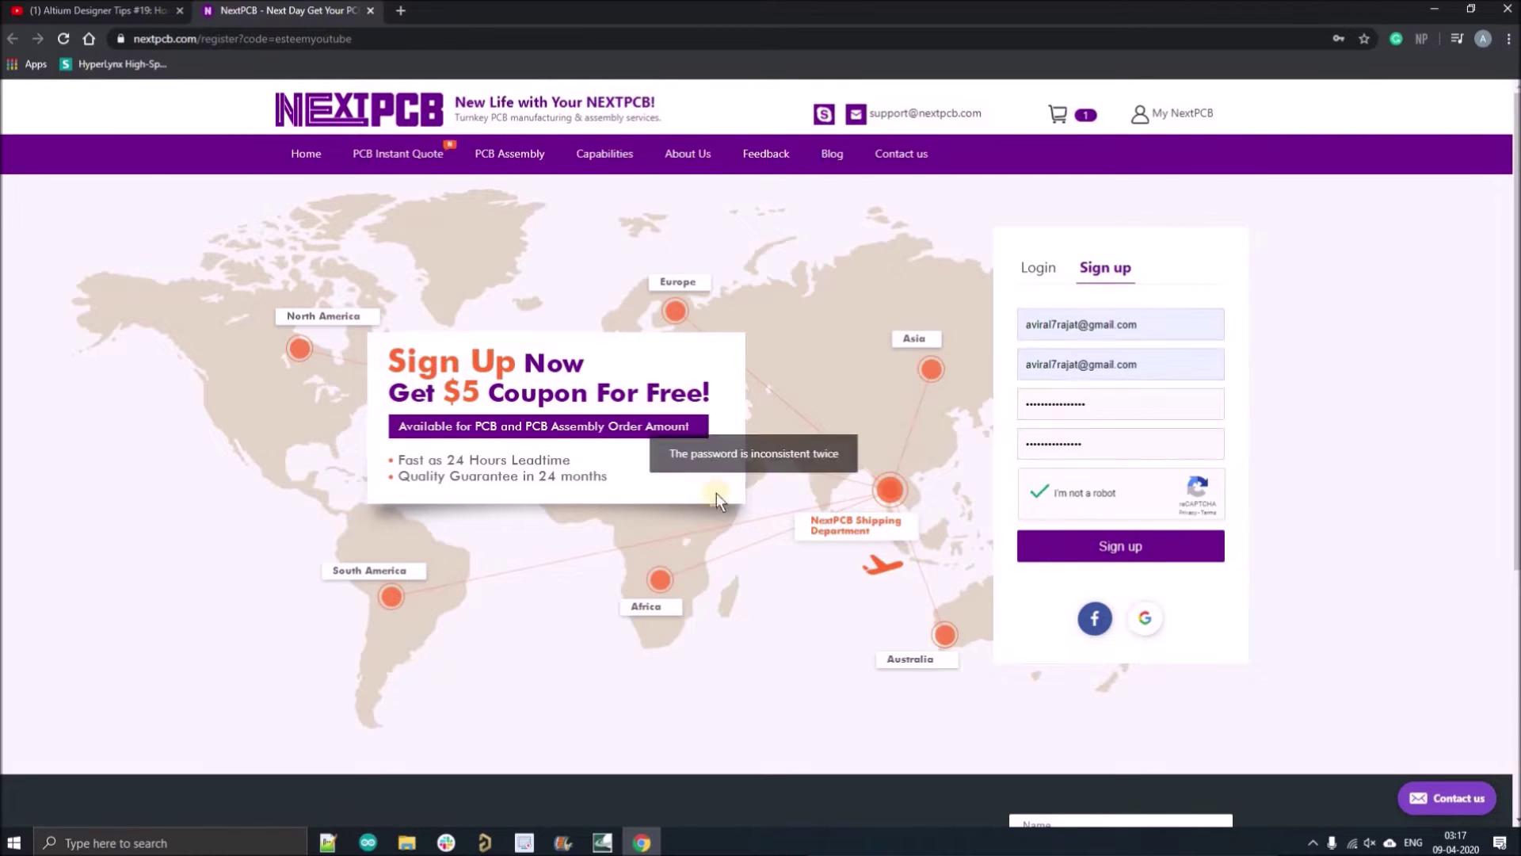
{"action": "key", "text": "shift+Tab"}
{"action": "key", "text": "ctrl+v"}
{"action": "key", "text": "shift+Tab"}
{"action": "left_click", "coordinate": [1107, 546]}
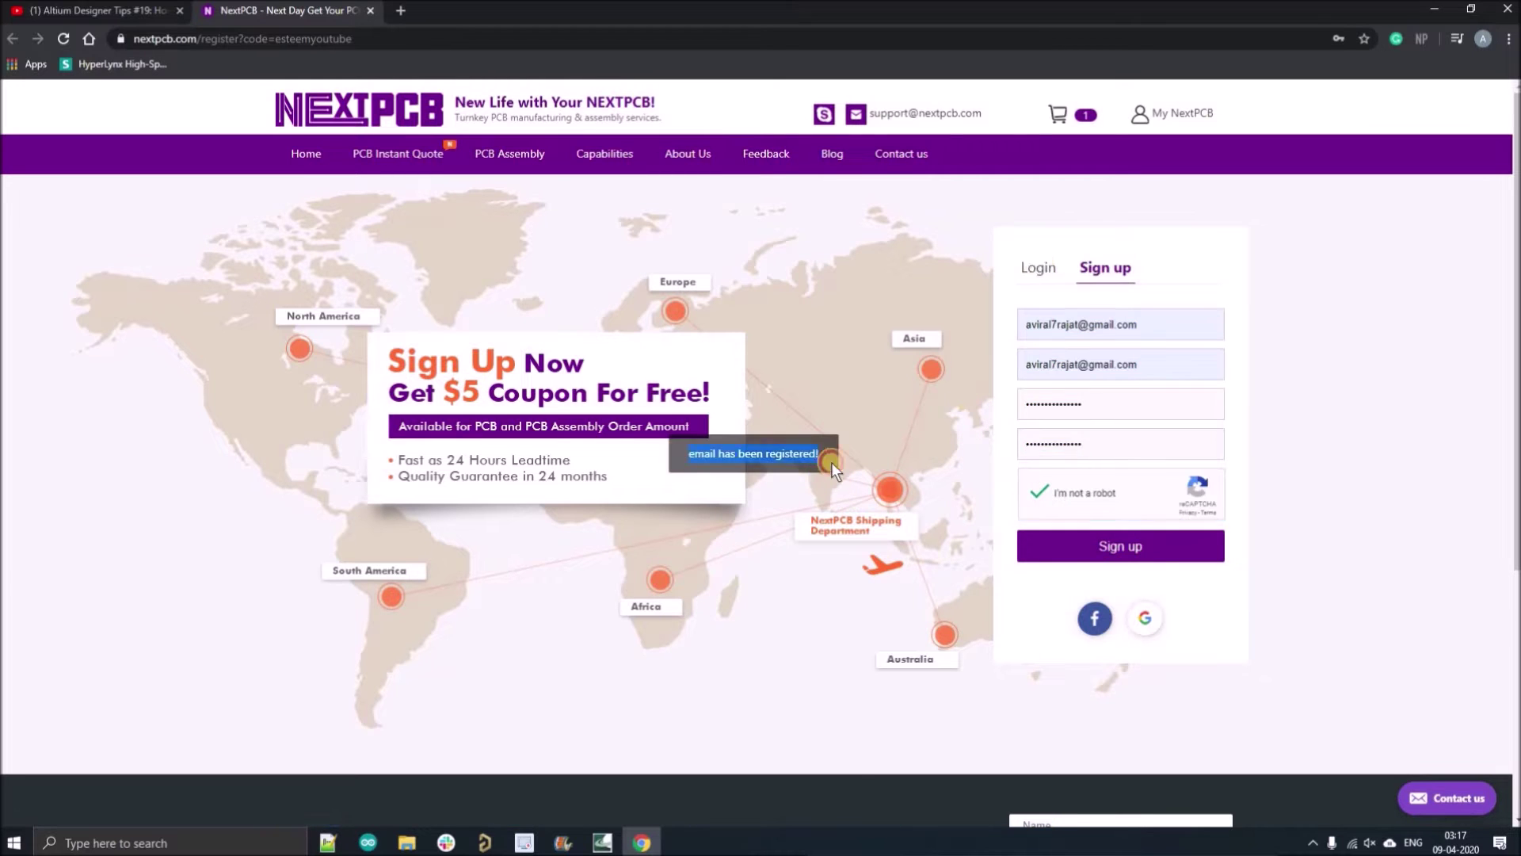
Step: Log in with the saved account details and view the $5 new-customer coupon
{"action": "left_click", "coordinate": [1056, 324]}
{"action": "type", "text": "avir"}
{"action": "left_click", "coordinate": [1065, 362]}
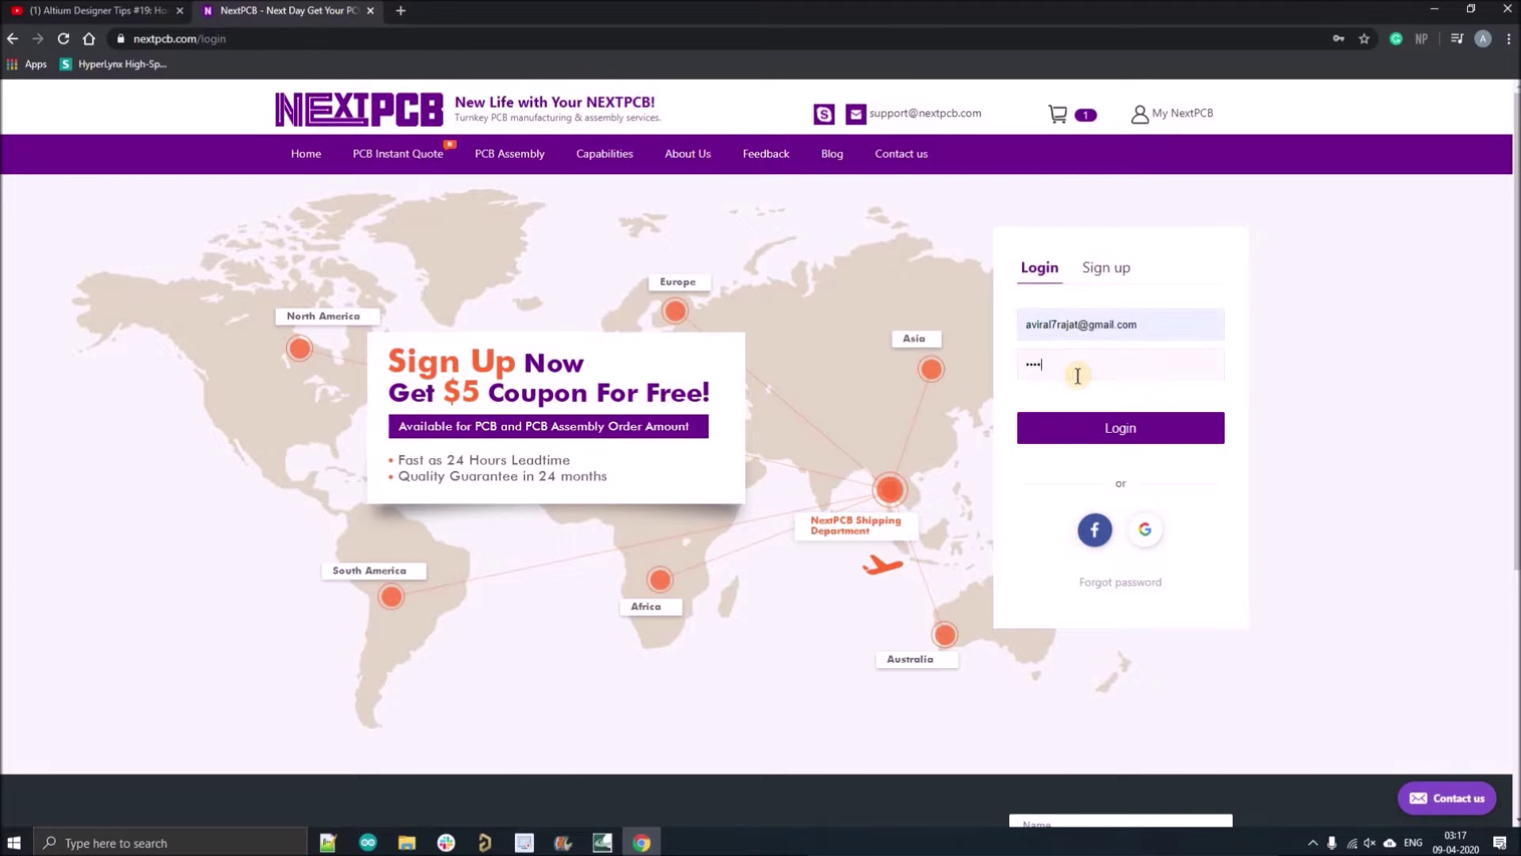
{"action": "left_click", "coordinate": [1121, 430]}
{"action": "left_click", "coordinate": [761, 565]}
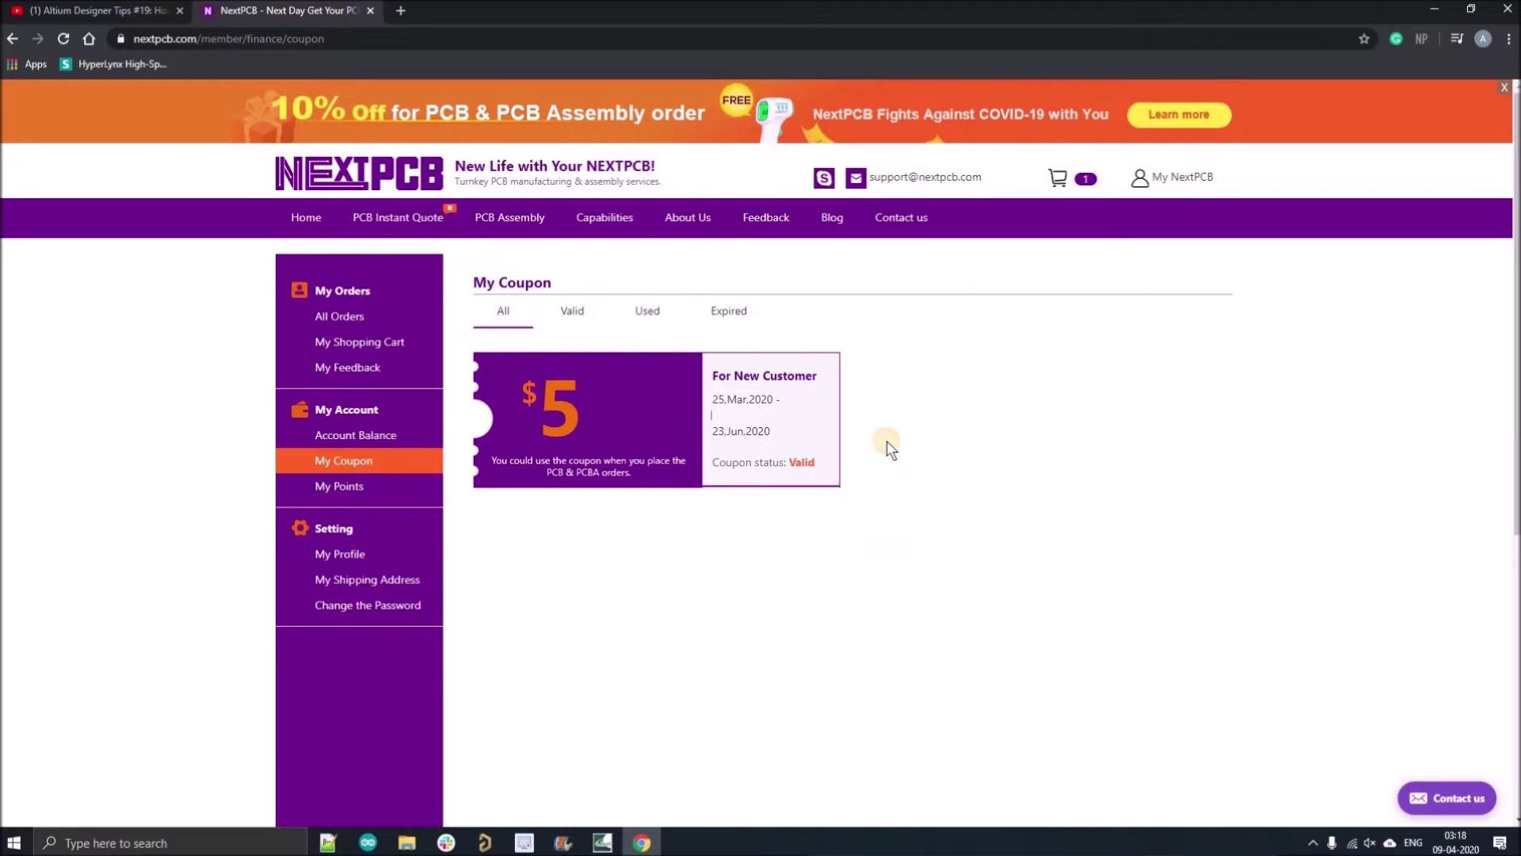
{"action": "left_click", "coordinate": [97, 7]}
Step: Enter a 22.9 × 53.4 mm board size in the NextPCB home page quote form
{"action": "left_click_drag", "start_coordinate": [124, 410], "coordinate": [428, 410]}
{"action": "left_click", "coordinate": [289, 9]}
{"action": "left_click", "coordinate": [306, 217]}
{"action": "left_click", "coordinate": [915, 344]}
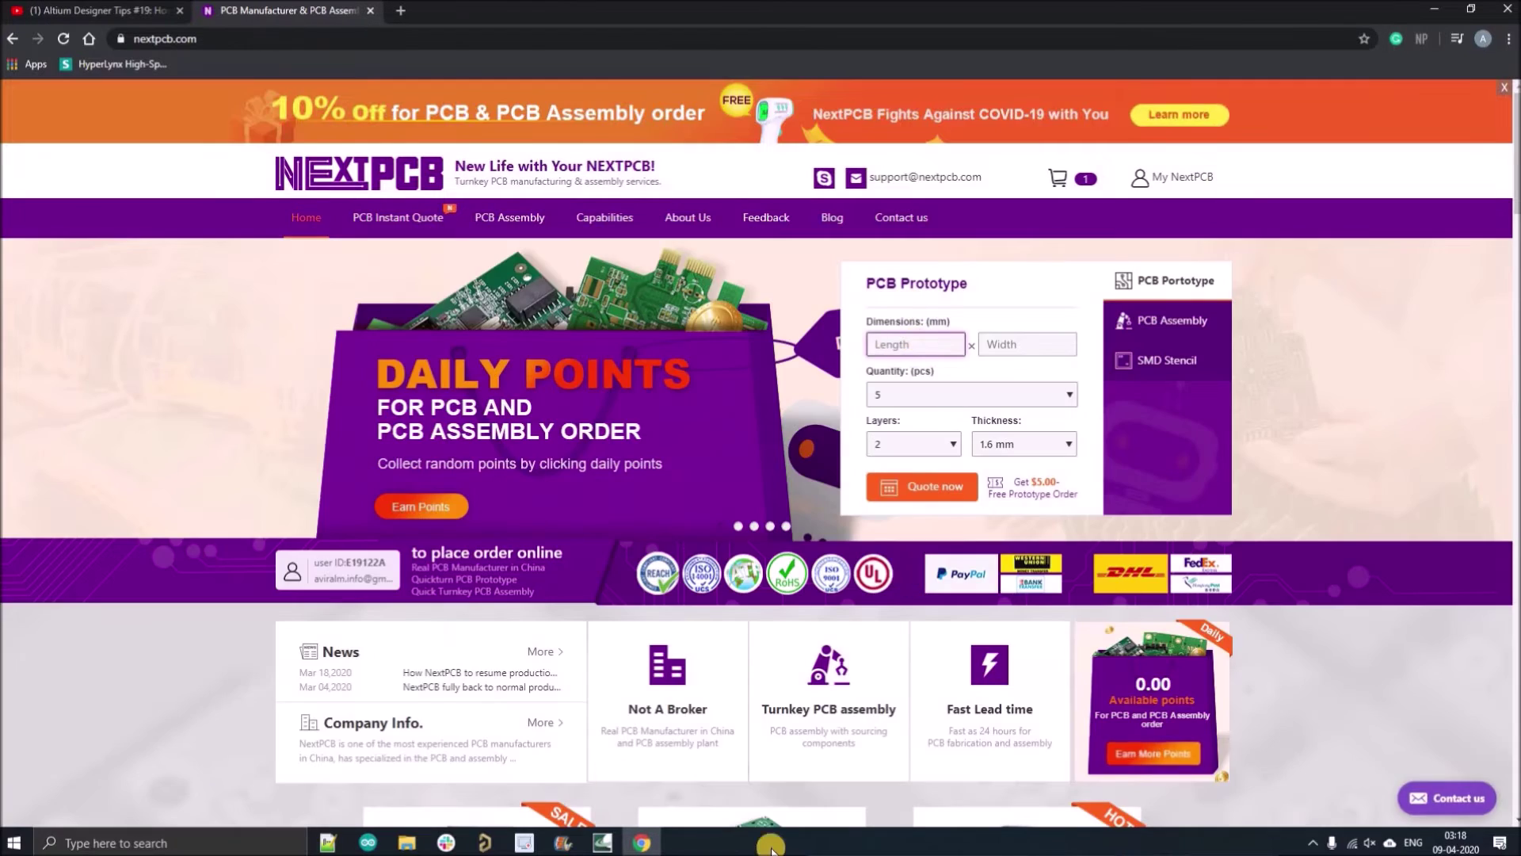
{"action": "key", "text": "alt+Tab"}
{"action": "key", "text": "alt+Tab"}
{"action": "type", "text": "22.9"}
{"action": "left_click", "coordinate": [1022, 344]}
{"action": "type", "text": "53.4"}
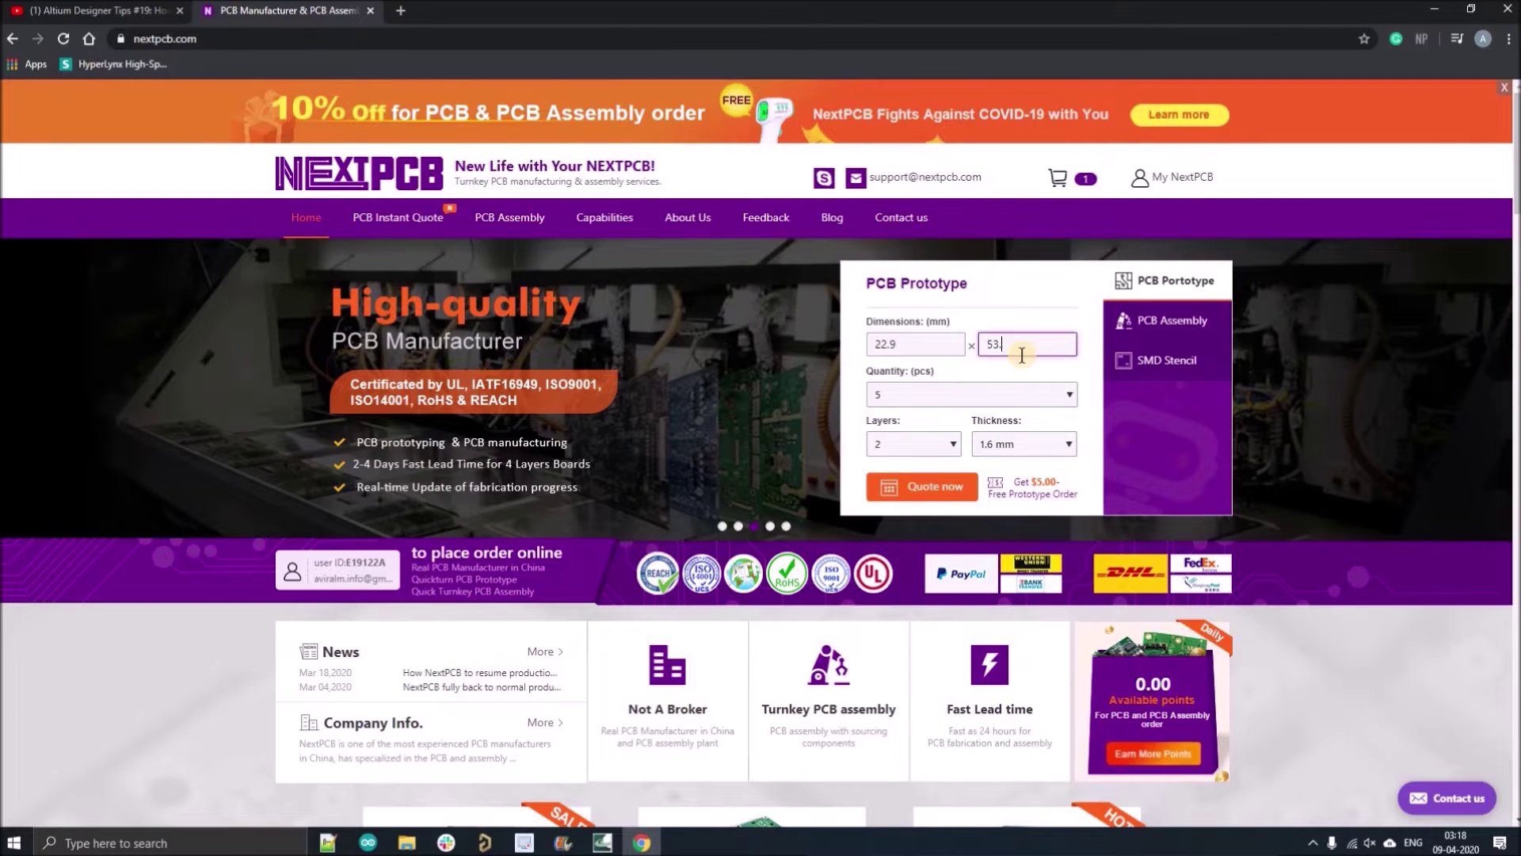
Step: Quote 10 pieces with the free 24-hour build and India shipping, then add to cart
{"action": "left_click", "coordinate": [971, 394]}
{"action": "left_click", "coordinate": [910, 428]}
{"action": "left_click", "coordinate": [922, 486]}
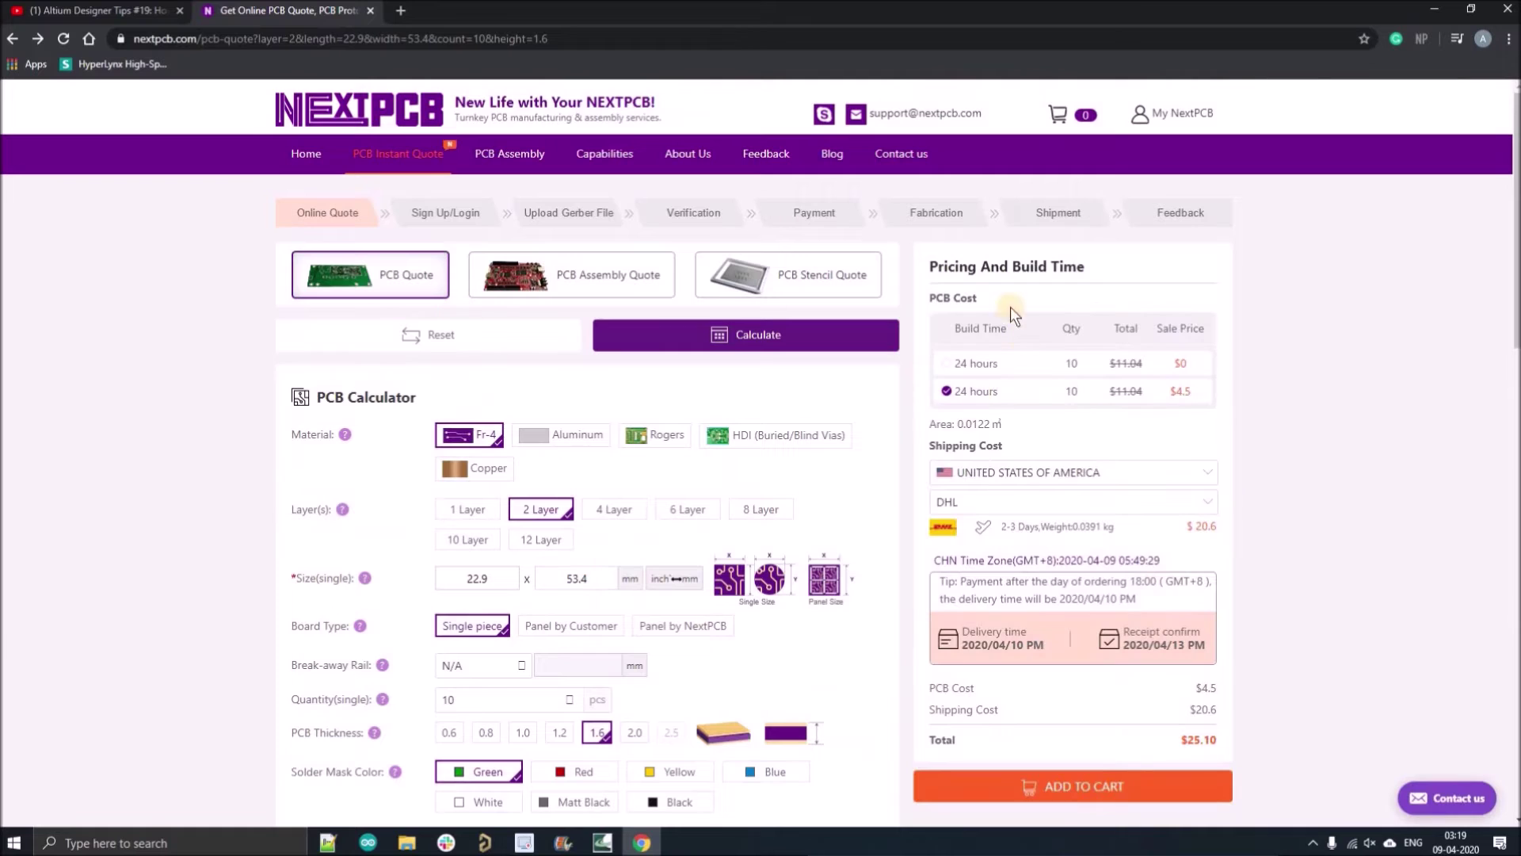
{"action": "left_click", "coordinate": [945, 363]}
{"action": "left_click", "coordinate": [1201, 492]}
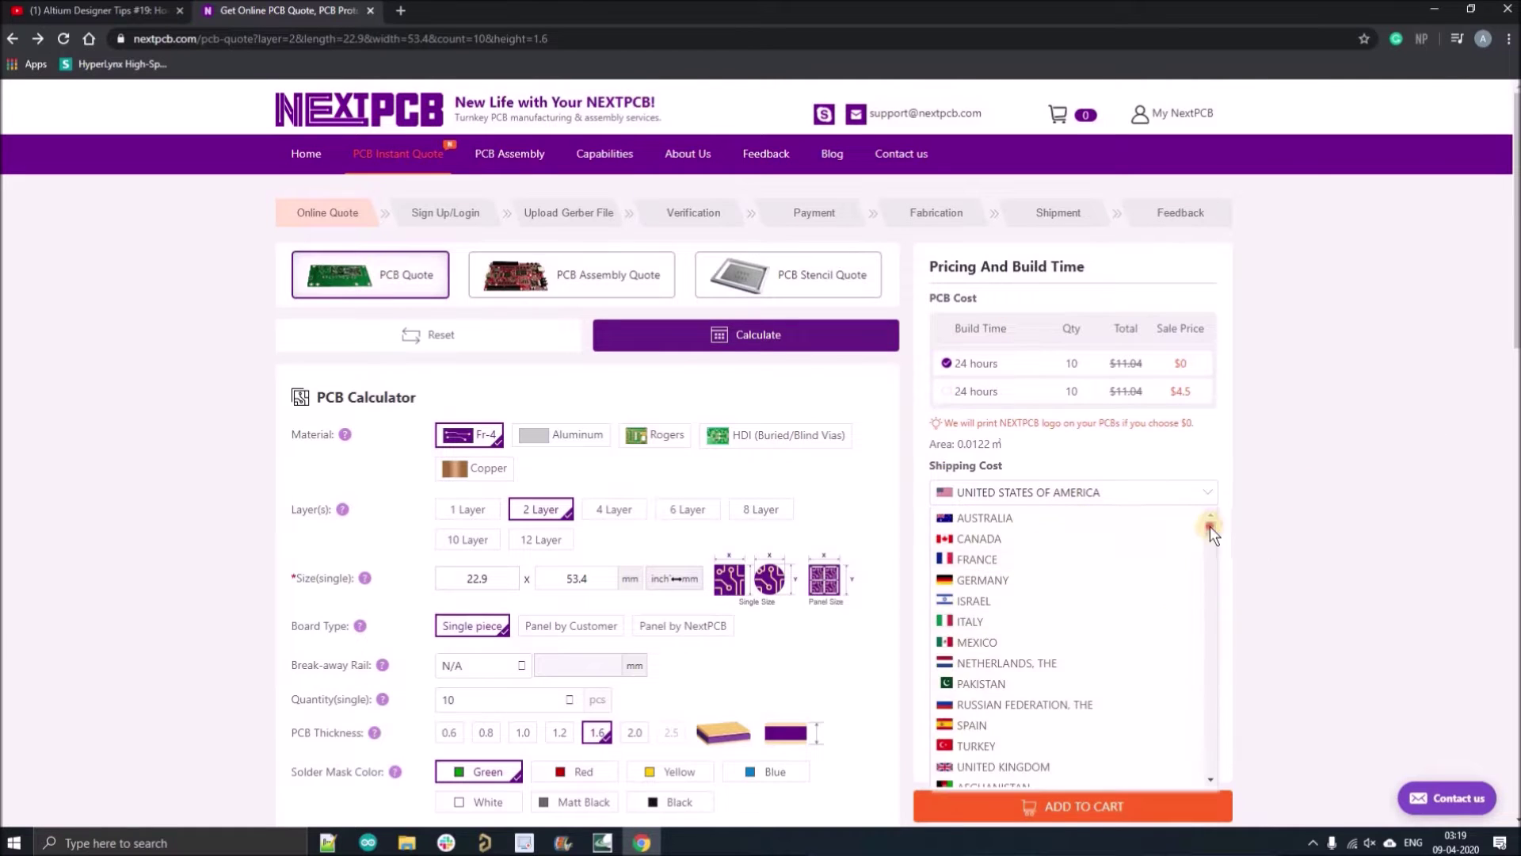
{"action": "left_click_drag", "start_coordinate": [1210, 526], "coordinate": [1211, 638]}
{"action": "scroll", "coordinate": [1180, 634], "scroll_direction": "up", "scroll_amount": 1}
{"action": "left_click", "coordinate": [1095, 567]}
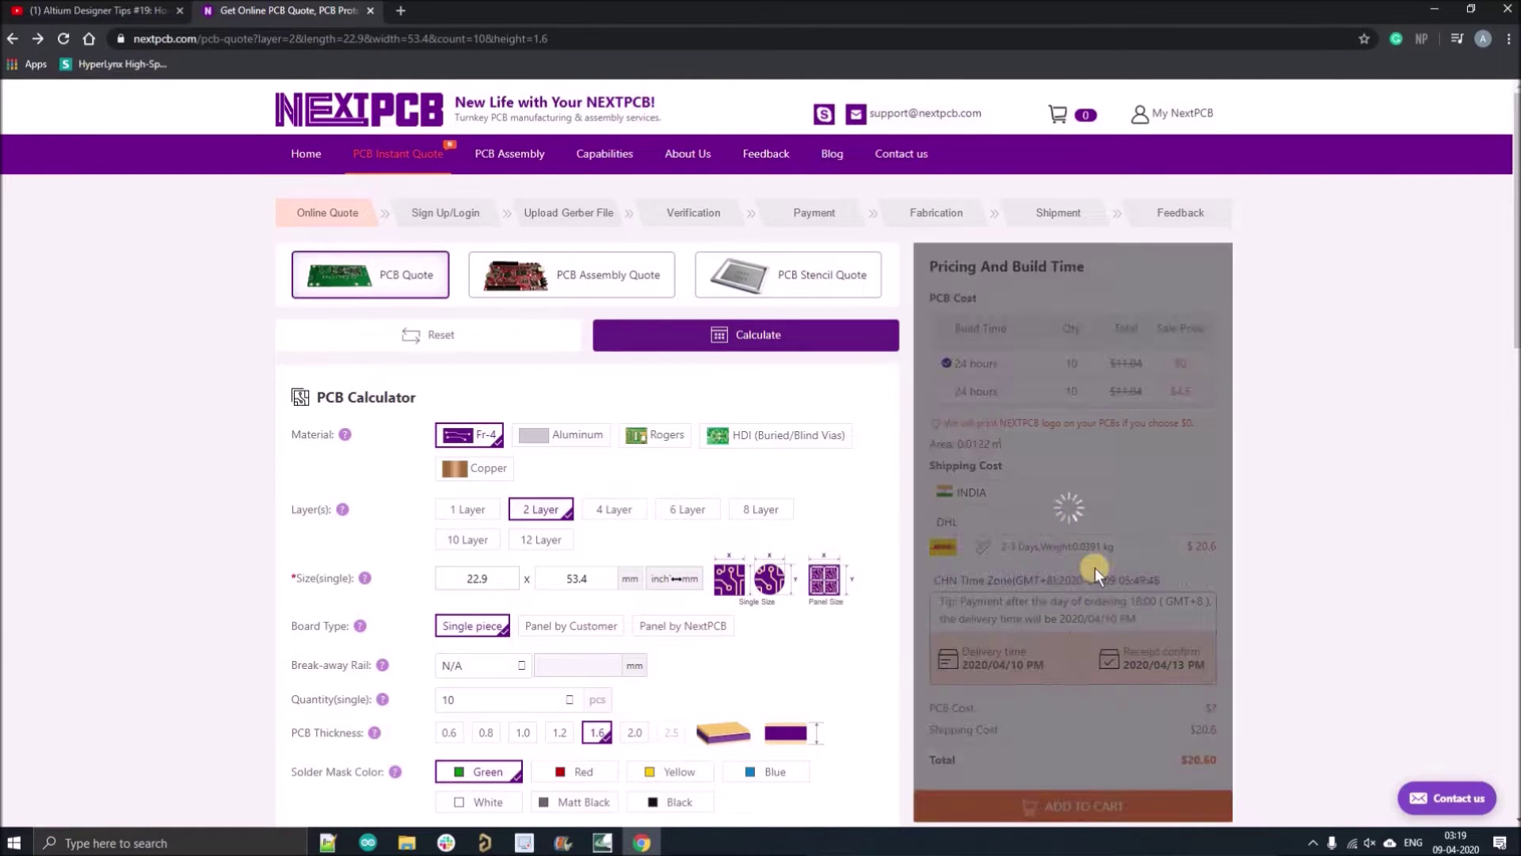
{"action": "scroll", "coordinate": [1516, 333], "scroll_direction": "down", "scroll_amount": 5}
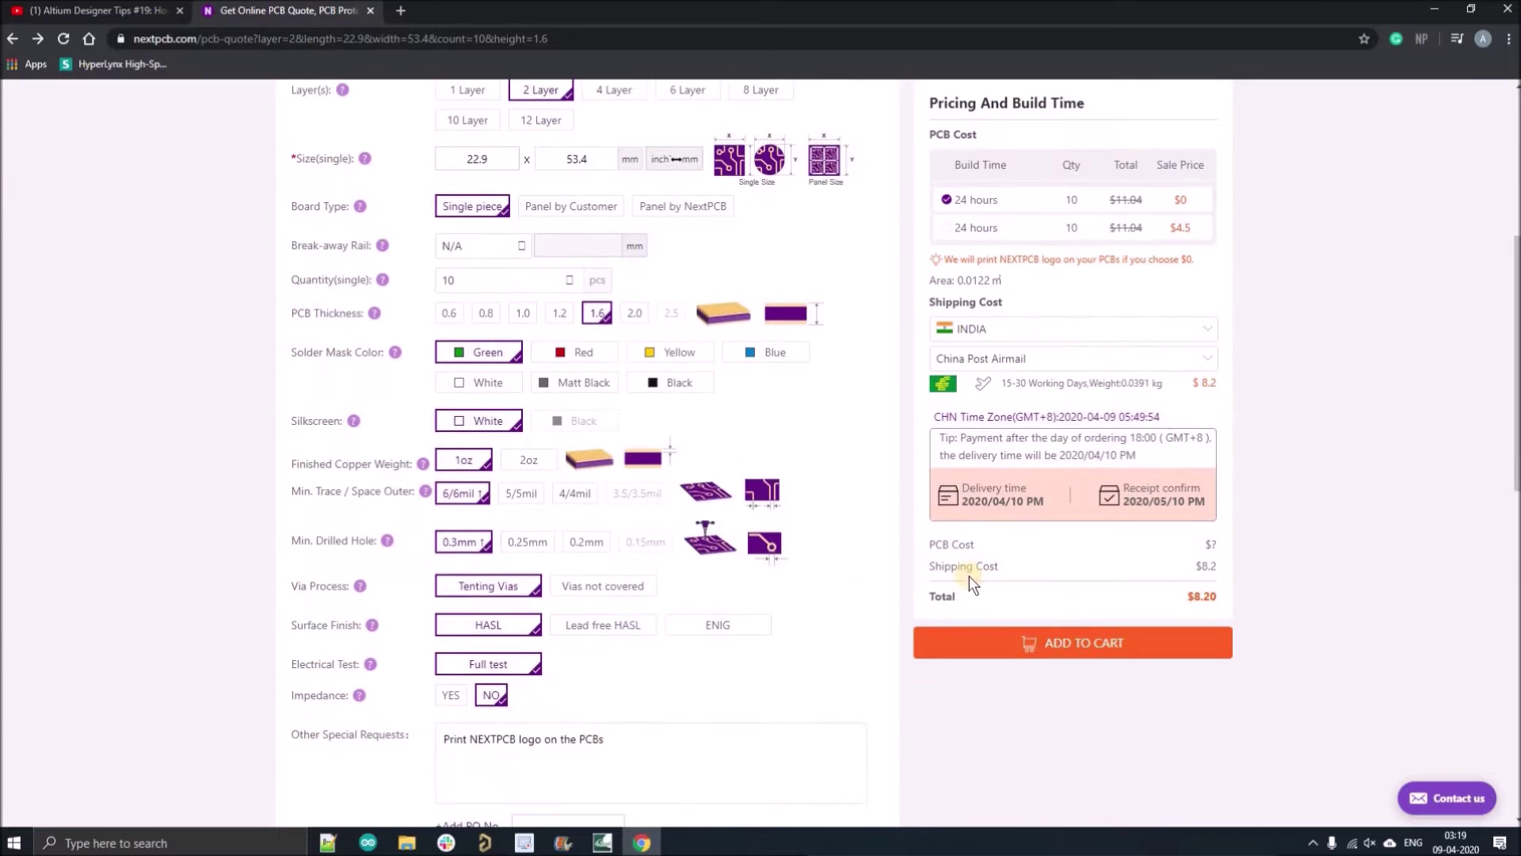
{"action": "left_click", "coordinate": [1080, 640]}
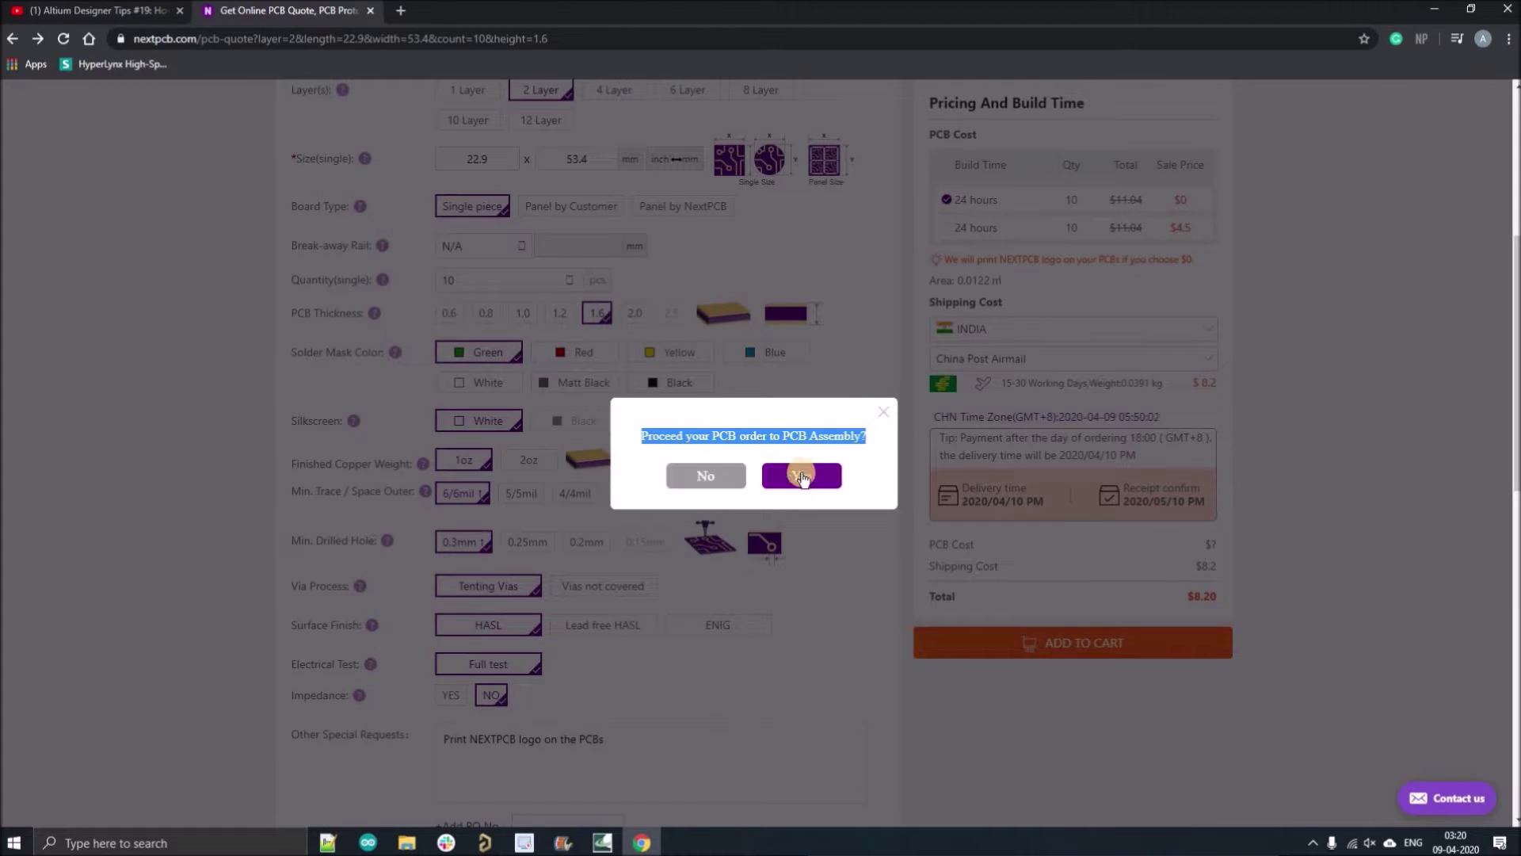
Step: Decline PCB assembly, upload STM_BLUEPILL-Plated.zip, and submit the order
{"action": "left_click", "coordinate": [713, 477]}
{"action": "left_click", "coordinate": [796, 390]}
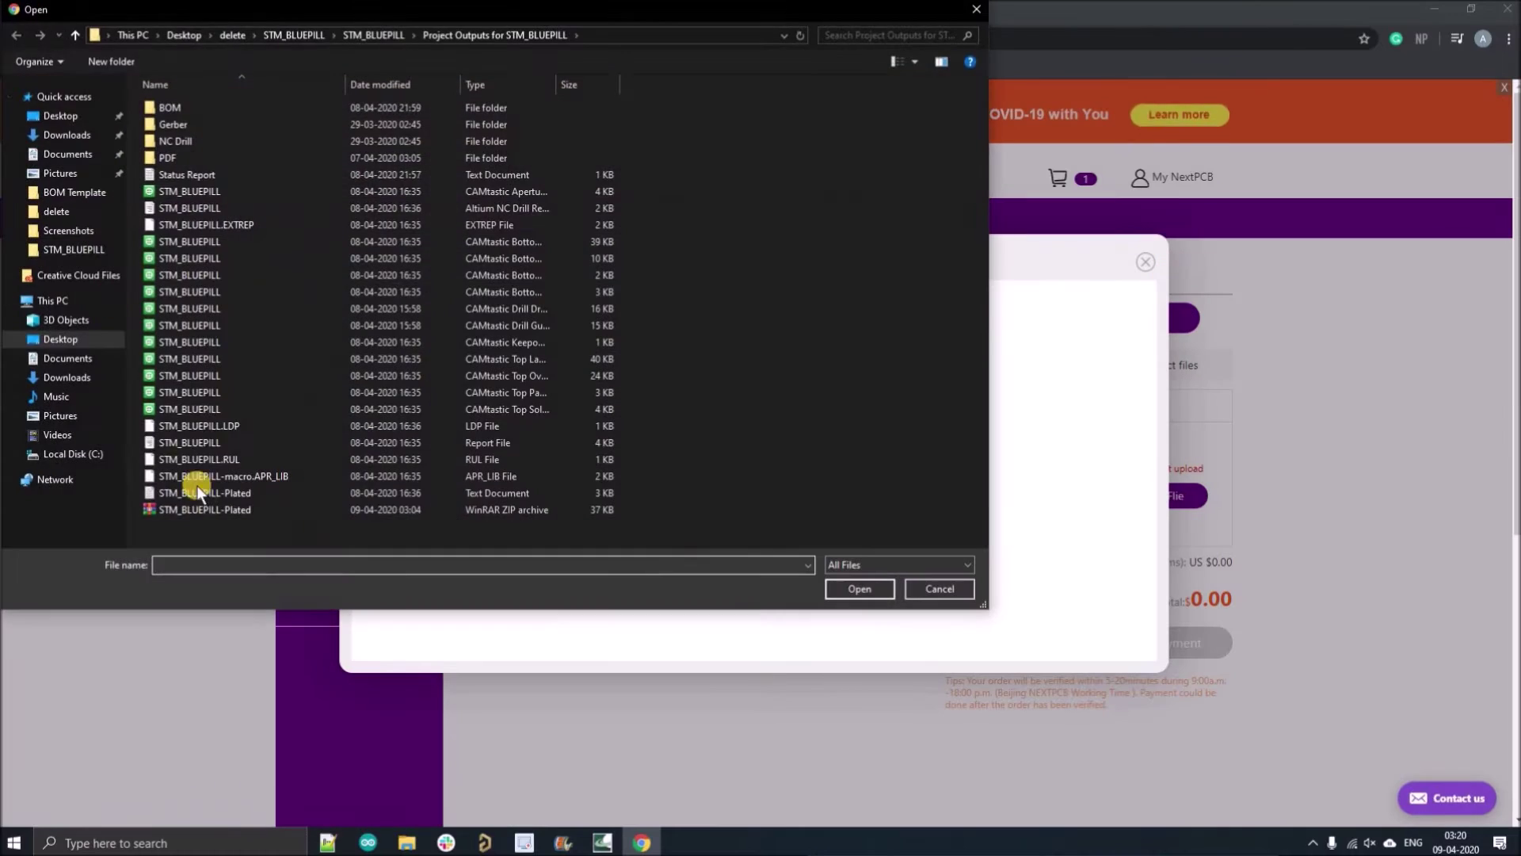
{"action": "left_click", "coordinate": [194, 486]}
{"action": "left_click", "coordinate": [851, 590]}
{"action": "left_click", "coordinate": [736, 573]}
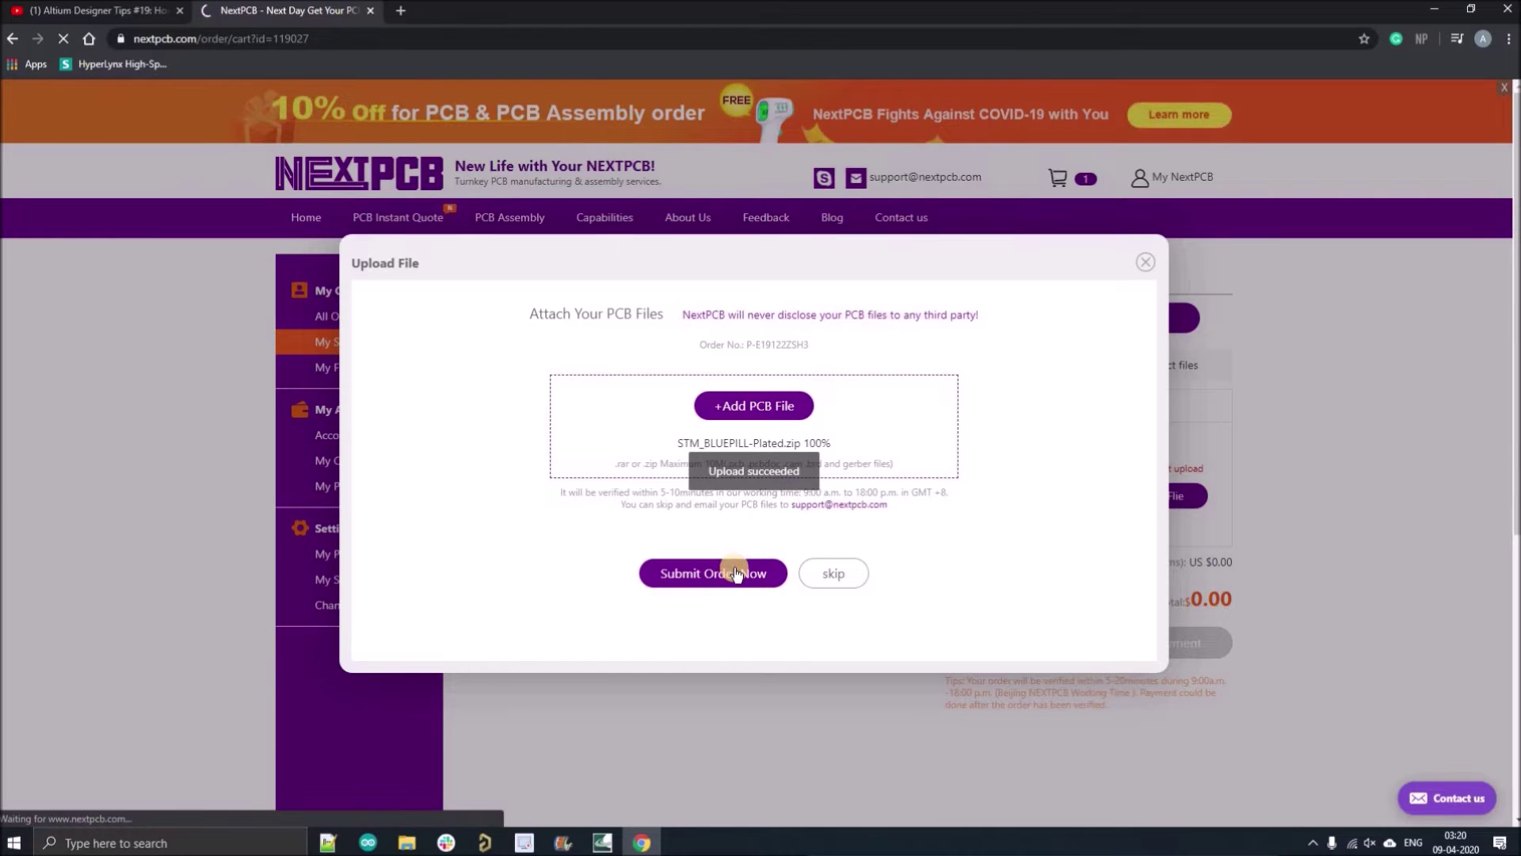
Step: Follow the Payment link in the verification email to reach the order's payment page
{"action": "left_click_drag", "start_coordinate": [805, 718], "coordinate": [1123, 749]}
{"action": "left_click", "coordinate": [1125, 752]}
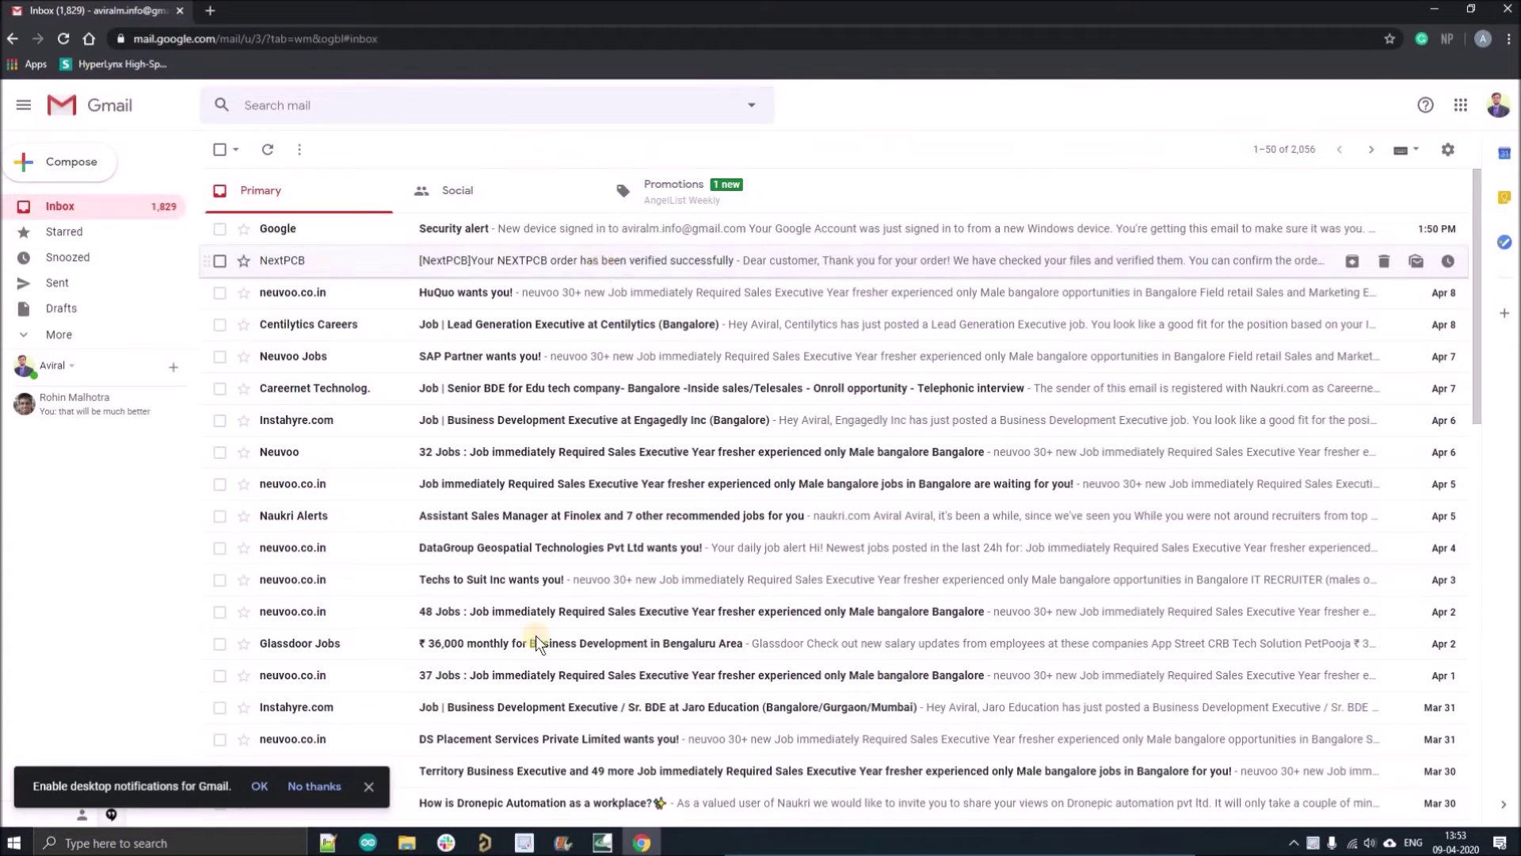
{"action": "left_click", "coordinate": [554, 260]}
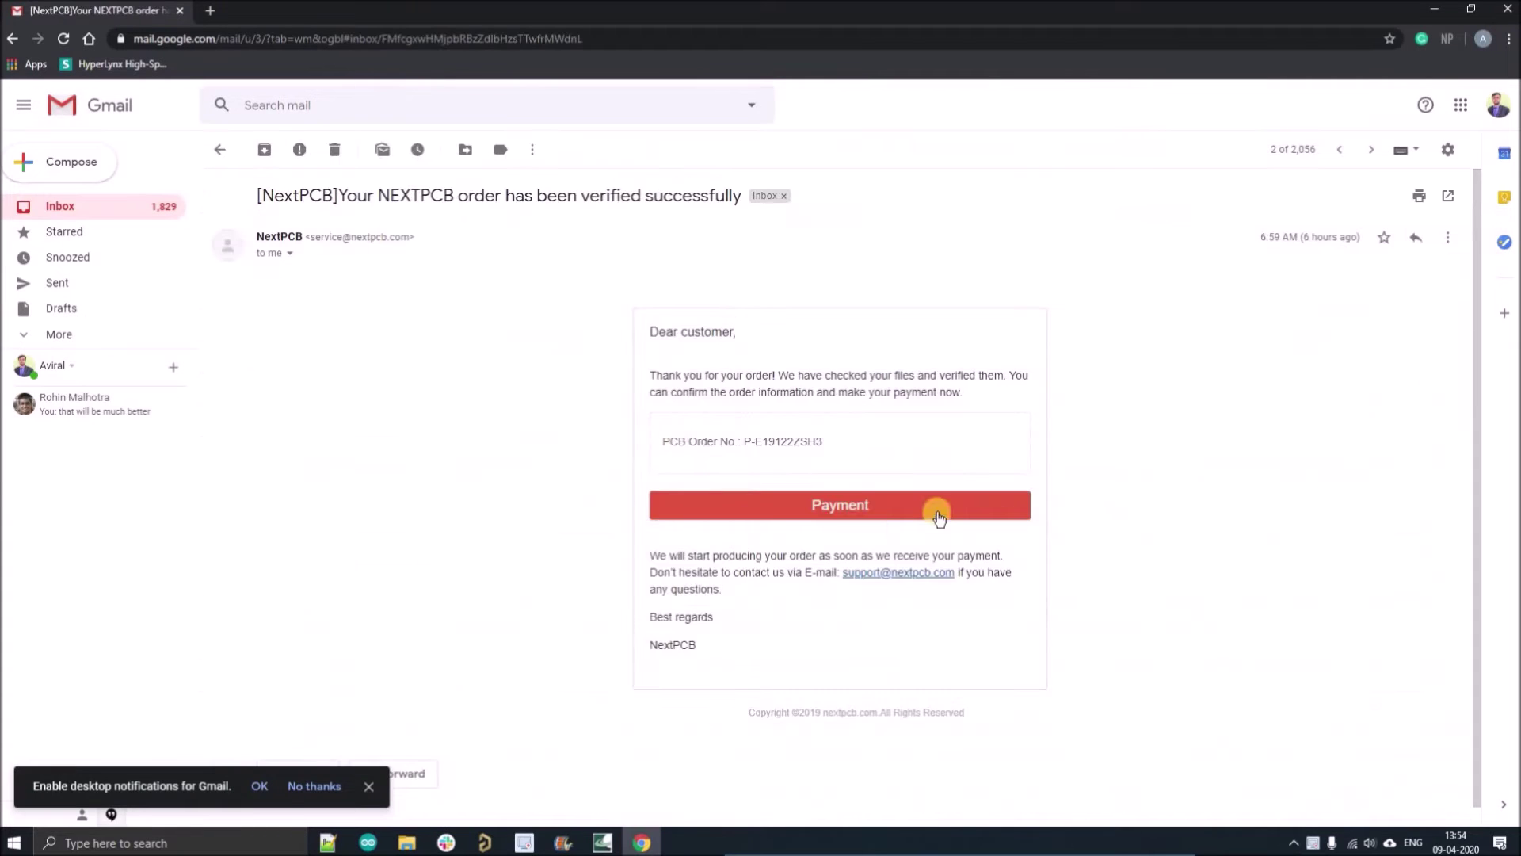
{"action": "left_click", "coordinate": [866, 502]}
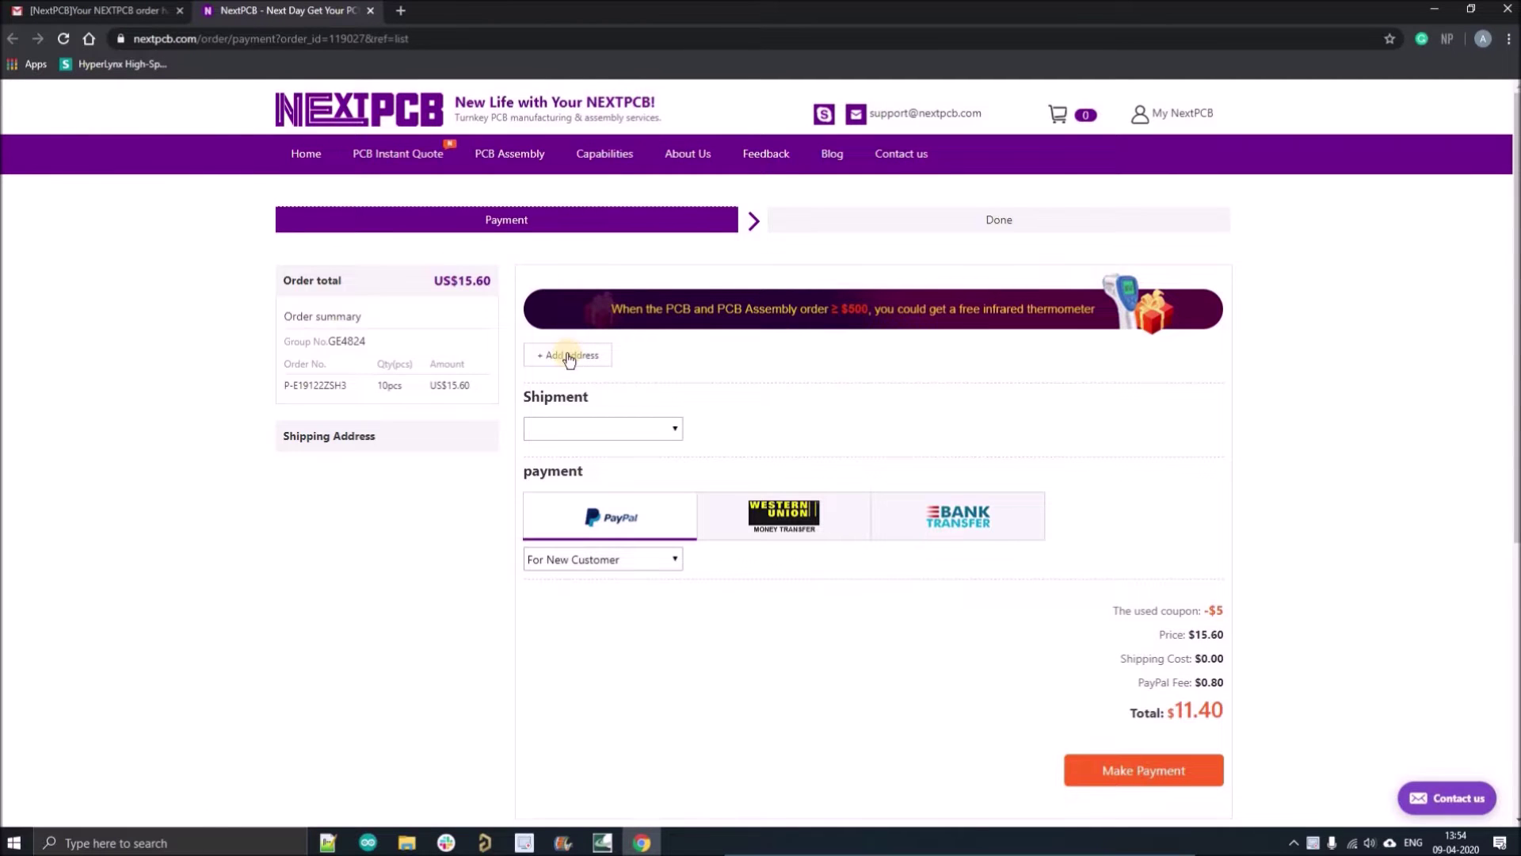
Step: Review the payment page's $5 coupon discount, price breakdown and 10pcs US$15.60 order row
{"action": "left_click", "coordinate": [568, 355]}
{"action": "left_click", "coordinate": [1146, 273]}
{"action": "left_click_drag", "start_coordinate": [1111, 610], "coordinate": [1225, 612]}
{"action": "left_click_drag", "start_coordinate": [1119, 716], "coordinate": [1232, 720]}
{"action": "left_click", "coordinate": [1232, 719]}
{"action": "mouse_move", "coordinate": [292, 416]}
{"action": "left_mouse_down"}
{"action": "mouse_move", "coordinate": [488, 387]}
{"action": "mouse_move", "coordinate": [293, 388]}
{"action": "left_mouse_up"}
{"action": "left_click", "coordinate": [292, 389]}
{"action": "left_click", "coordinate": [314, 159]}
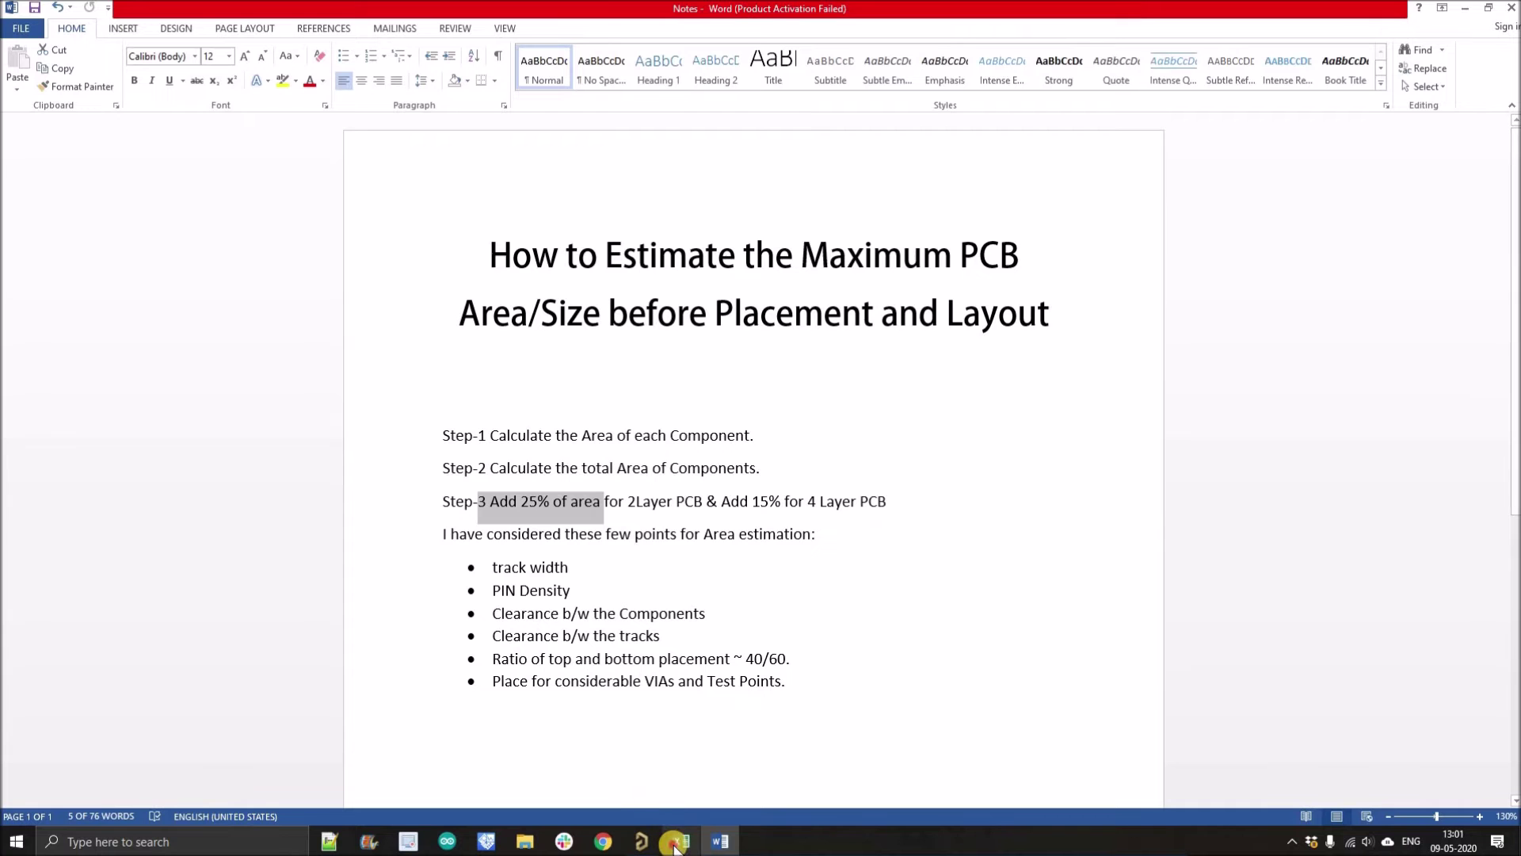
{"action": "left_click", "coordinate": [674, 843]}
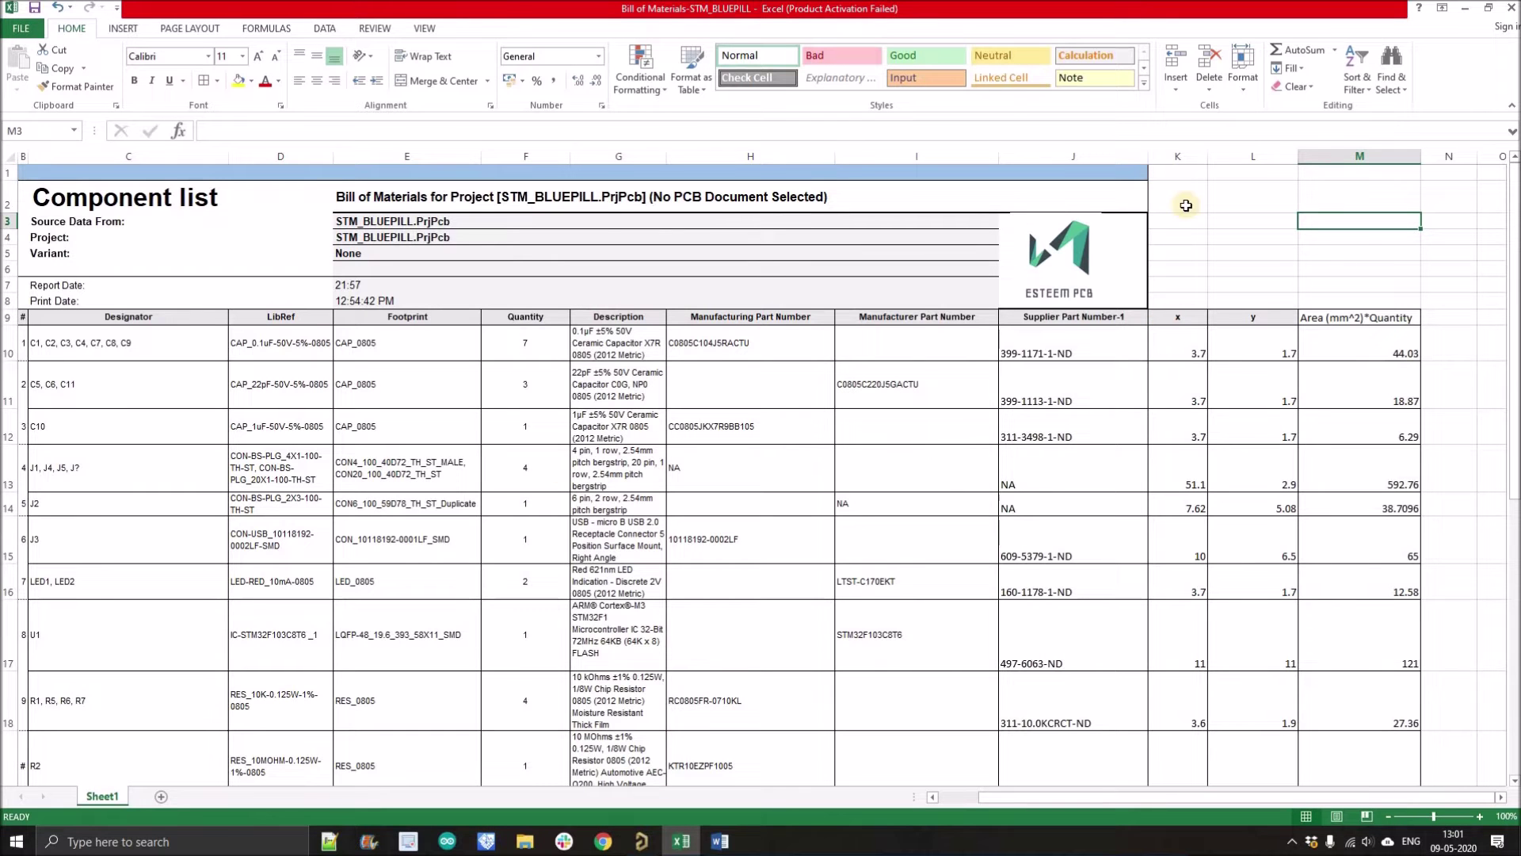
Step: Widen column K to about 20 and review the first row's x, y dimensions and quantity 7
{"action": "left_click", "coordinate": [1178, 156]}
{"action": "left_click_drag", "start_coordinate": [1208, 155], "coordinate": [1322, 150]}
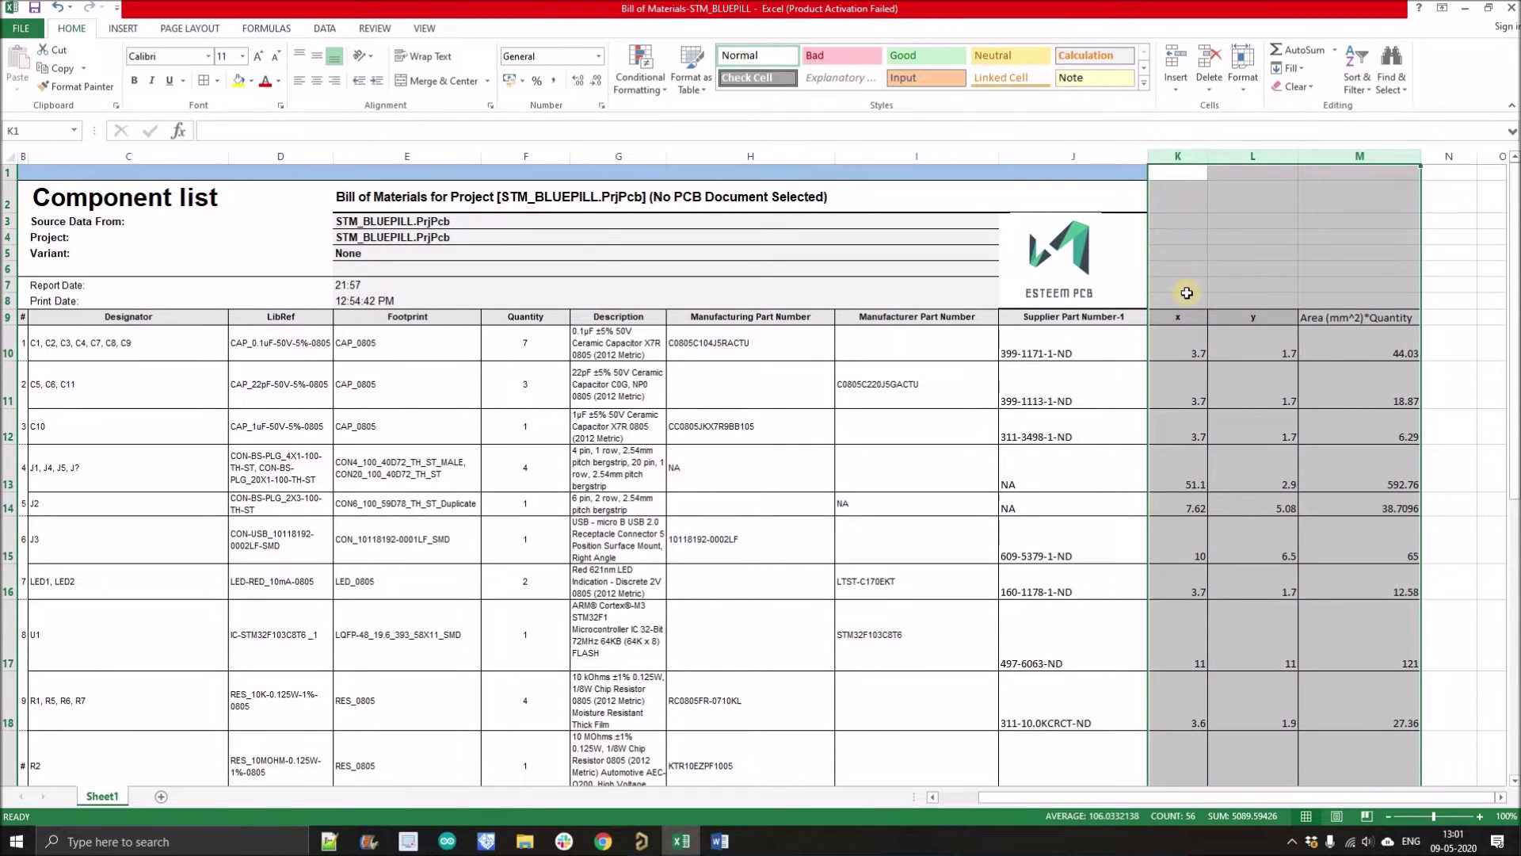
{"action": "left_click", "coordinate": [1183, 319]}
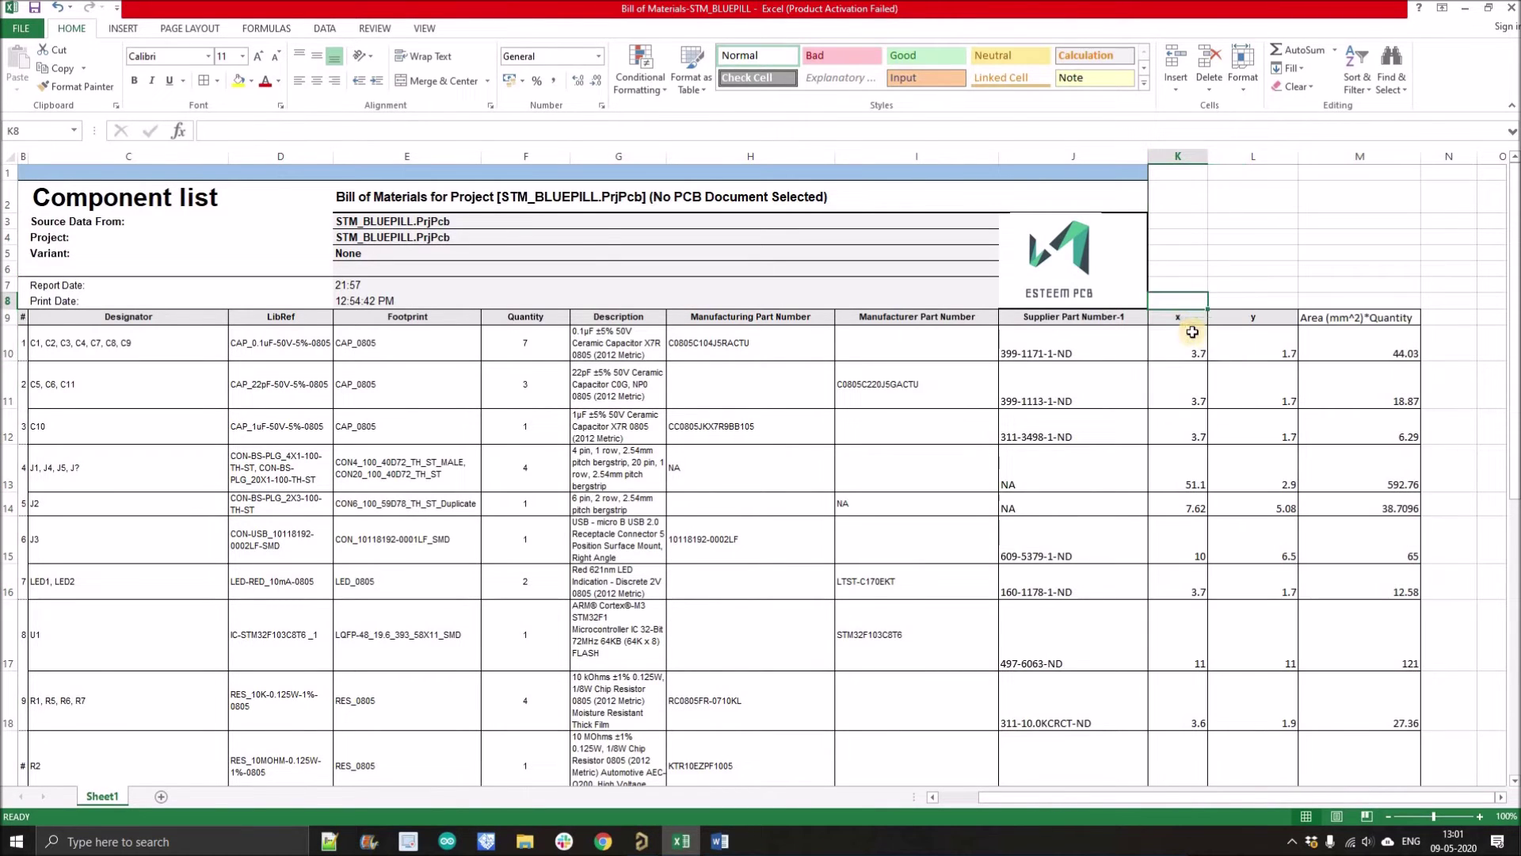
{"action": "left_click", "coordinate": [1239, 316]}
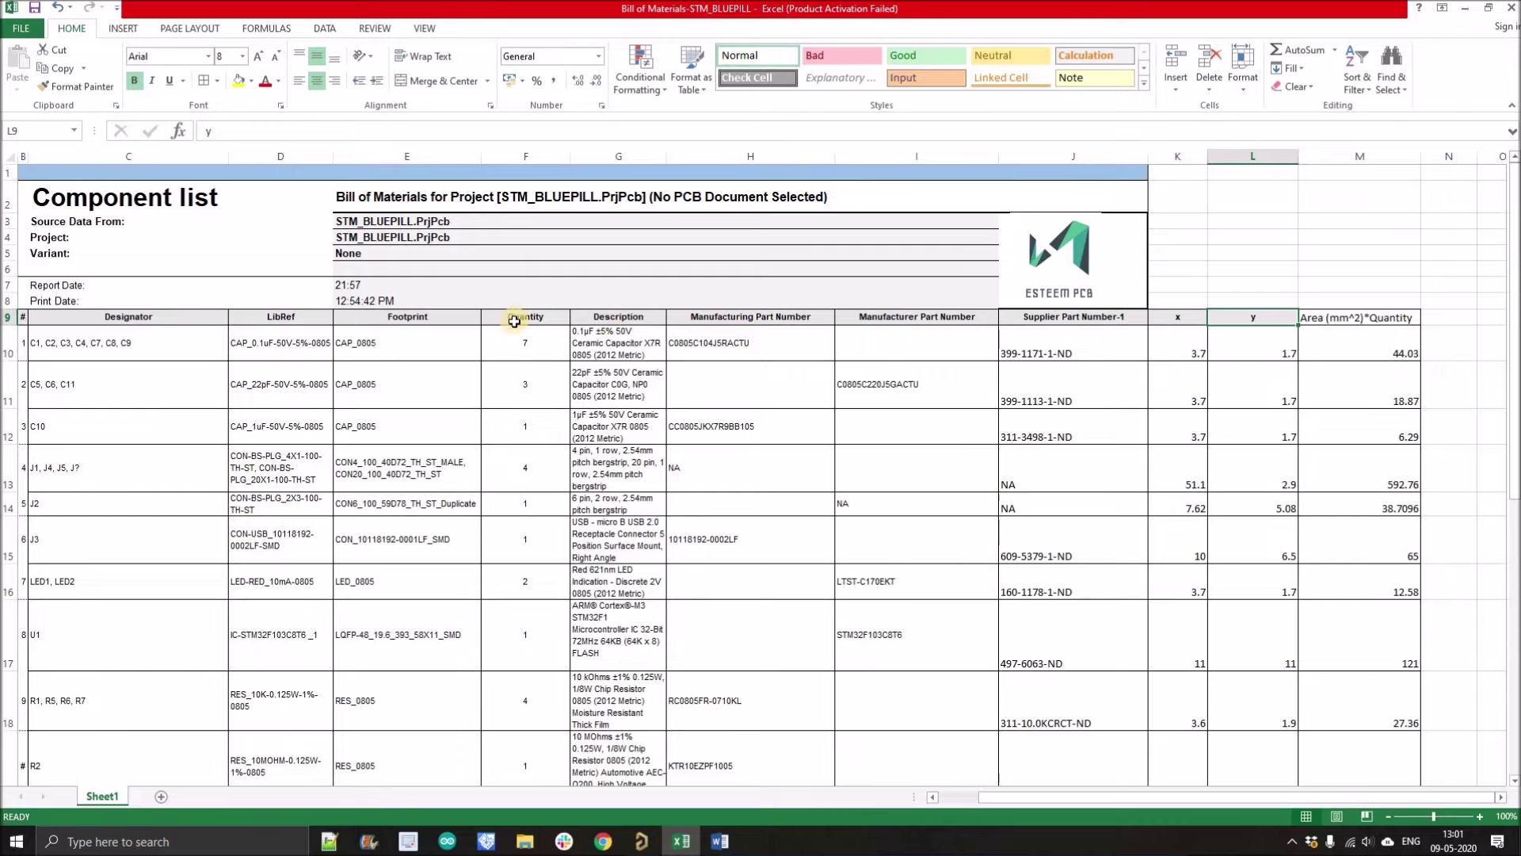
{"action": "left_click", "coordinate": [515, 348]}
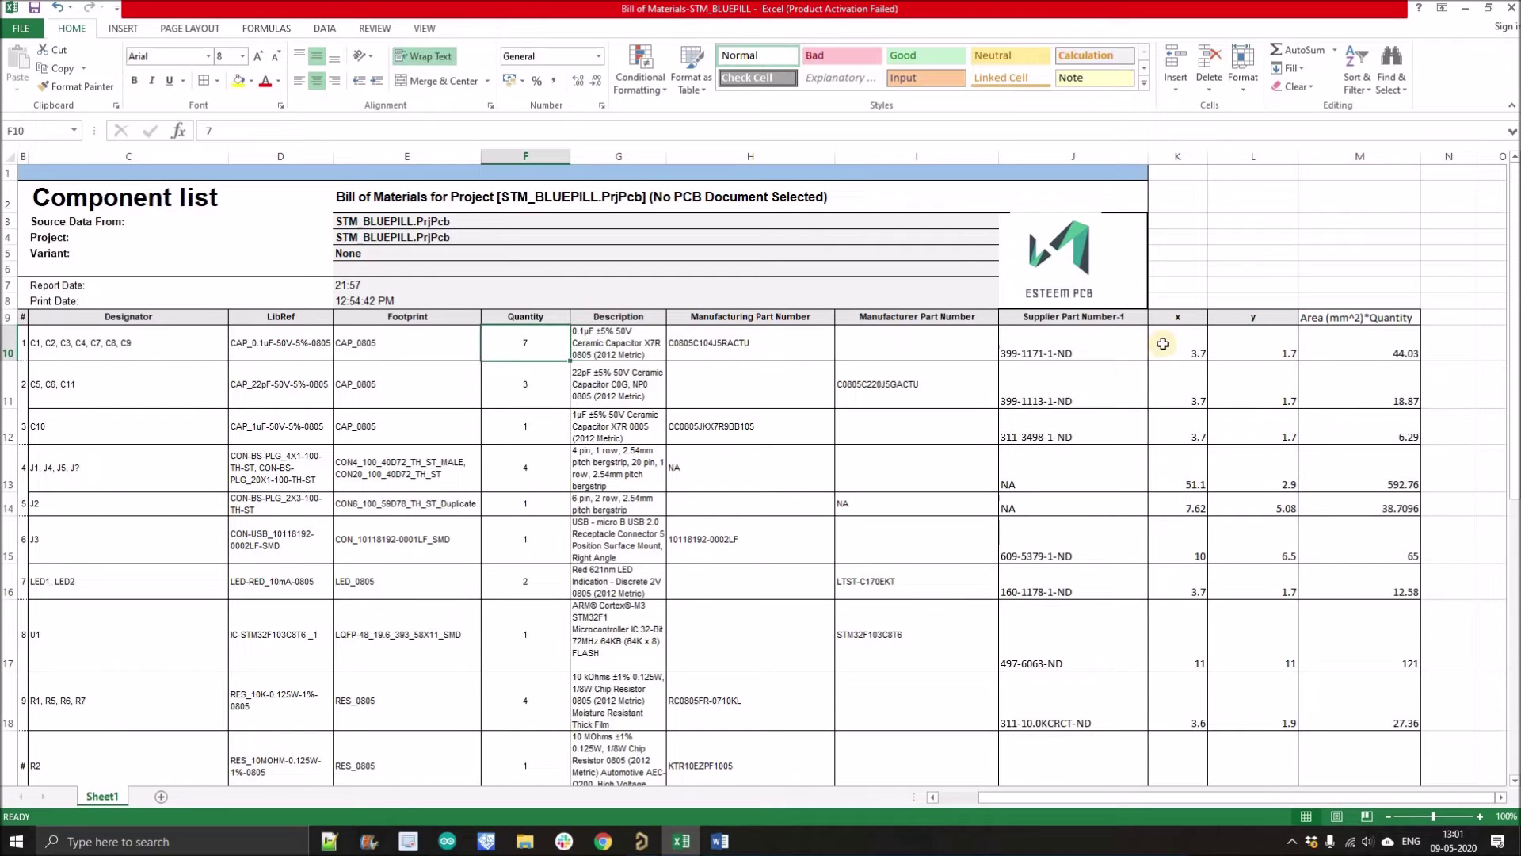
{"action": "left_click_drag", "start_coordinate": [1165, 345], "coordinate": [1342, 346]}
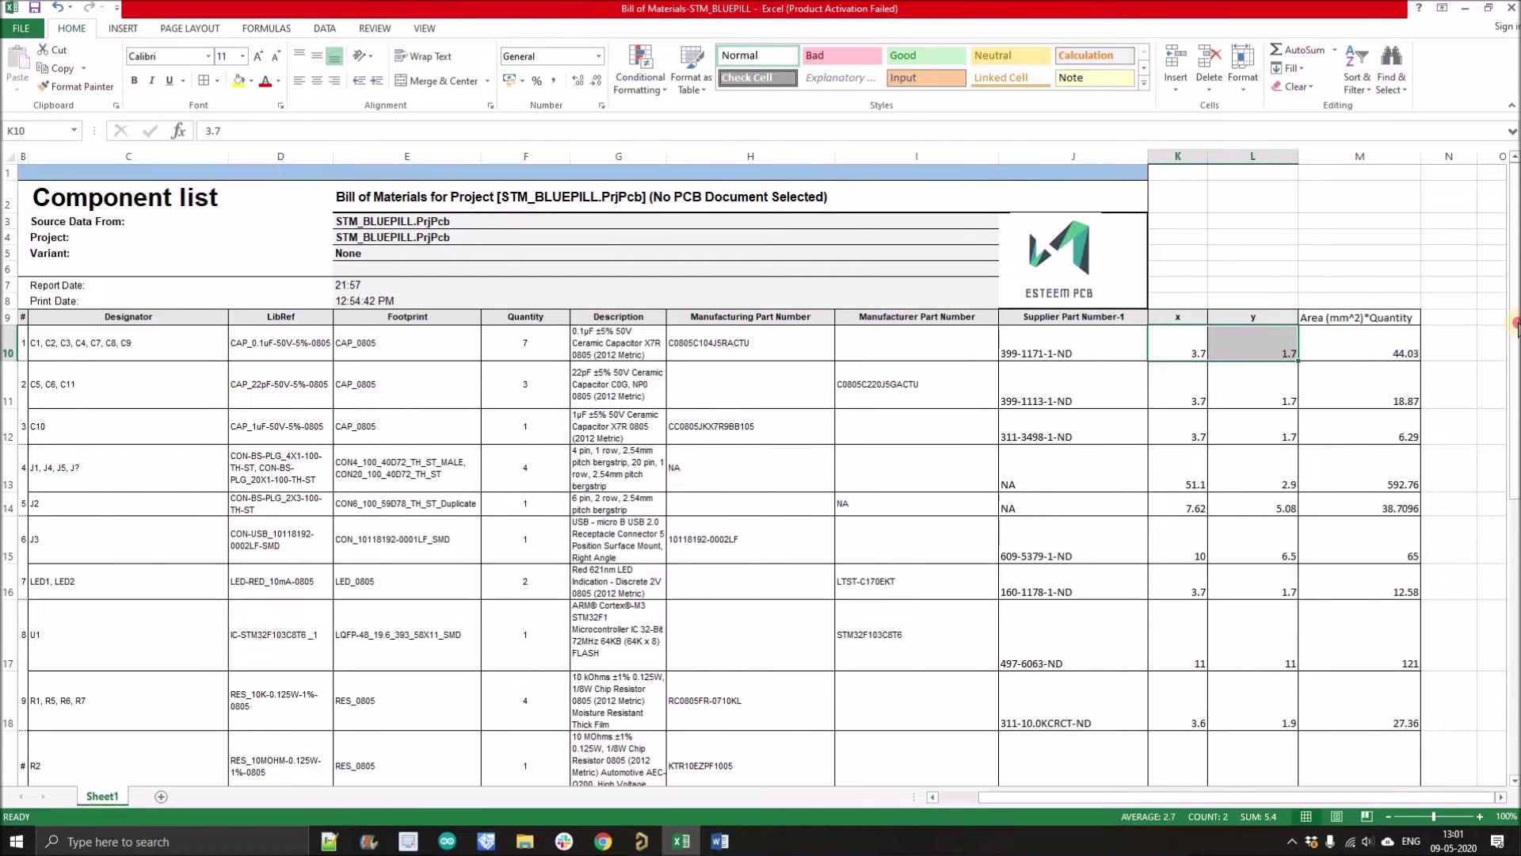
{"action": "scroll", "coordinate": [1203, 348], "scroll_direction": "down", "scroll_amount": 1}
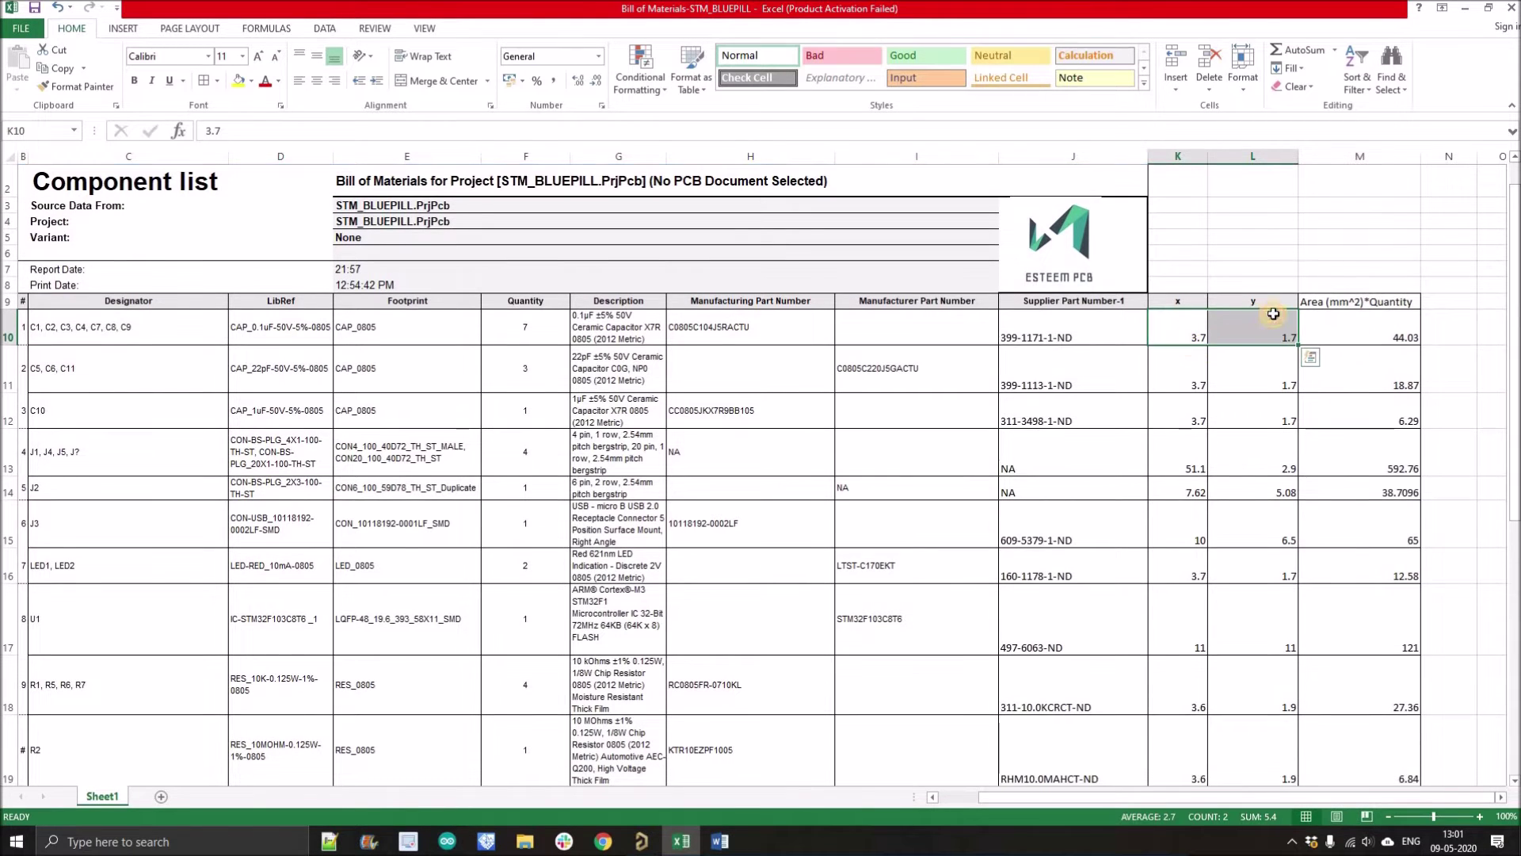
{"action": "left_click", "coordinate": [1262, 326]}
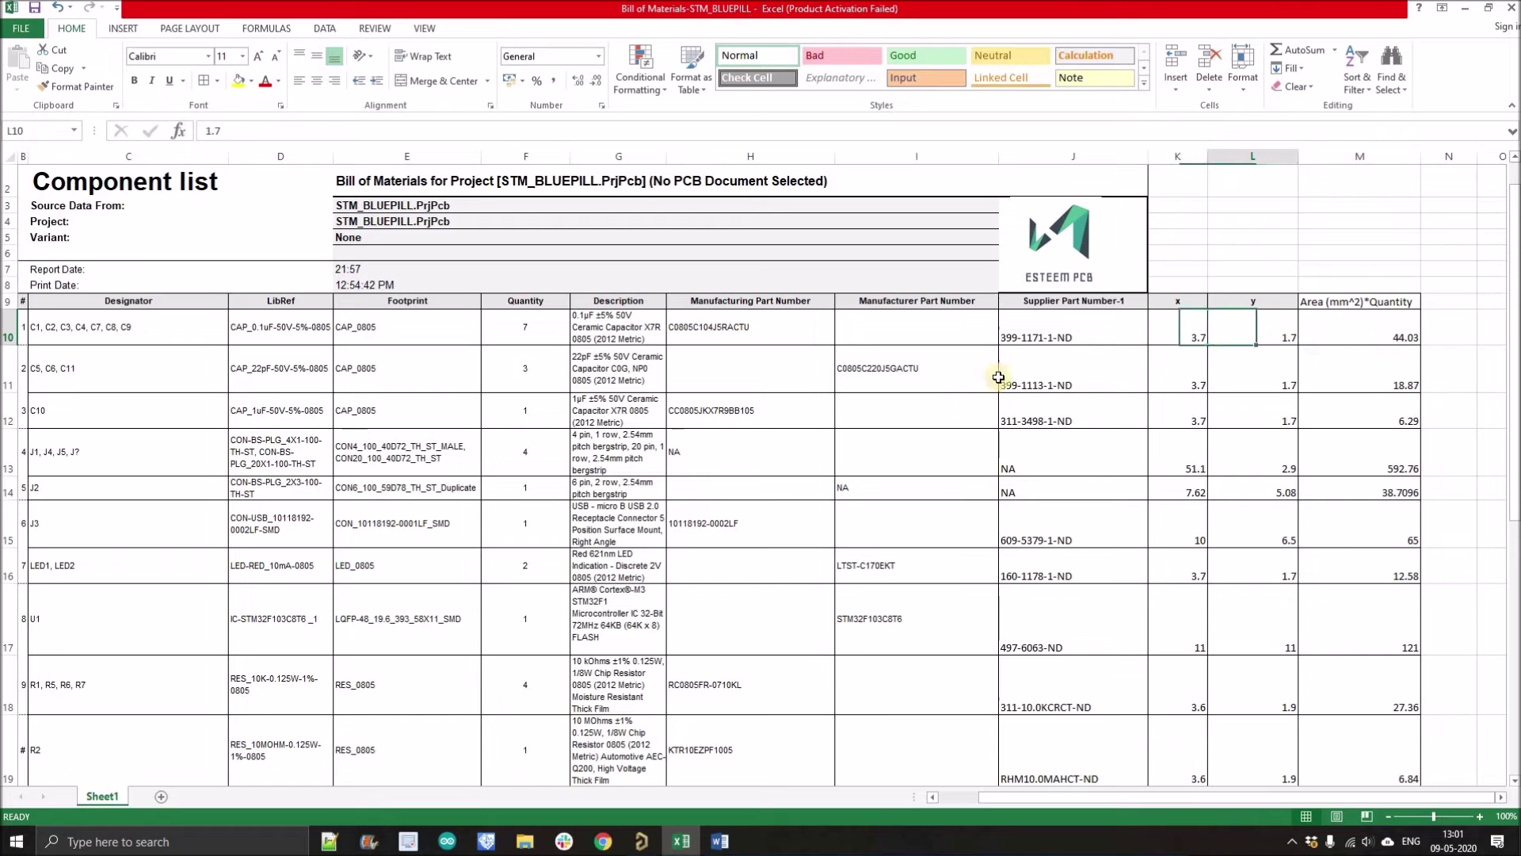
Step: Copy the first row's footprint name CAP_0805 from cell E10
{"action": "left_click", "coordinate": [365, 328]}
{"action": "key", "text": "ctrl+c"}
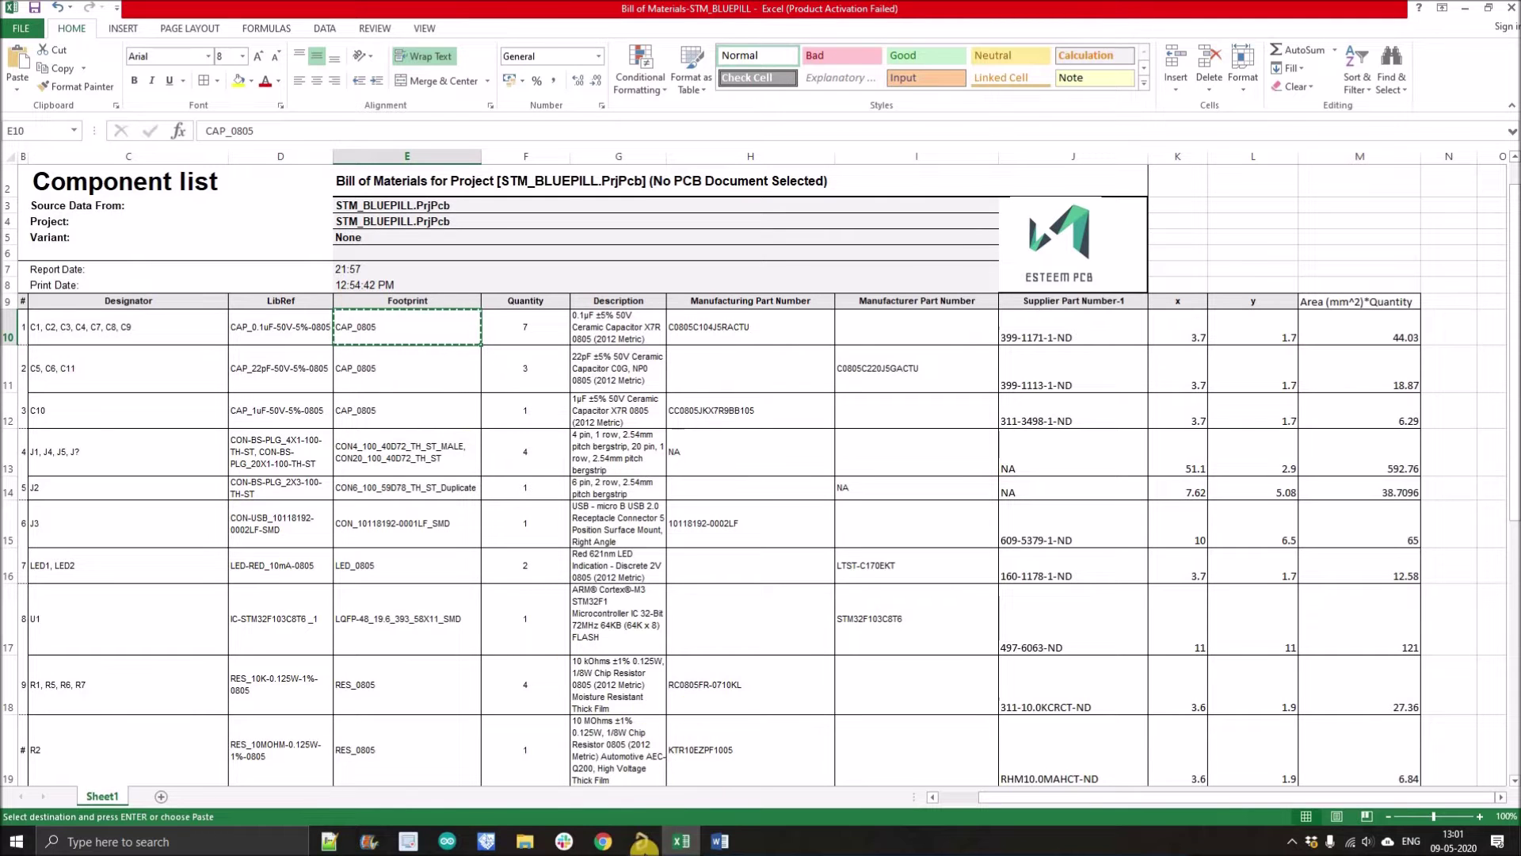
{"action": "left_click", "coordinate": [642, 841]}
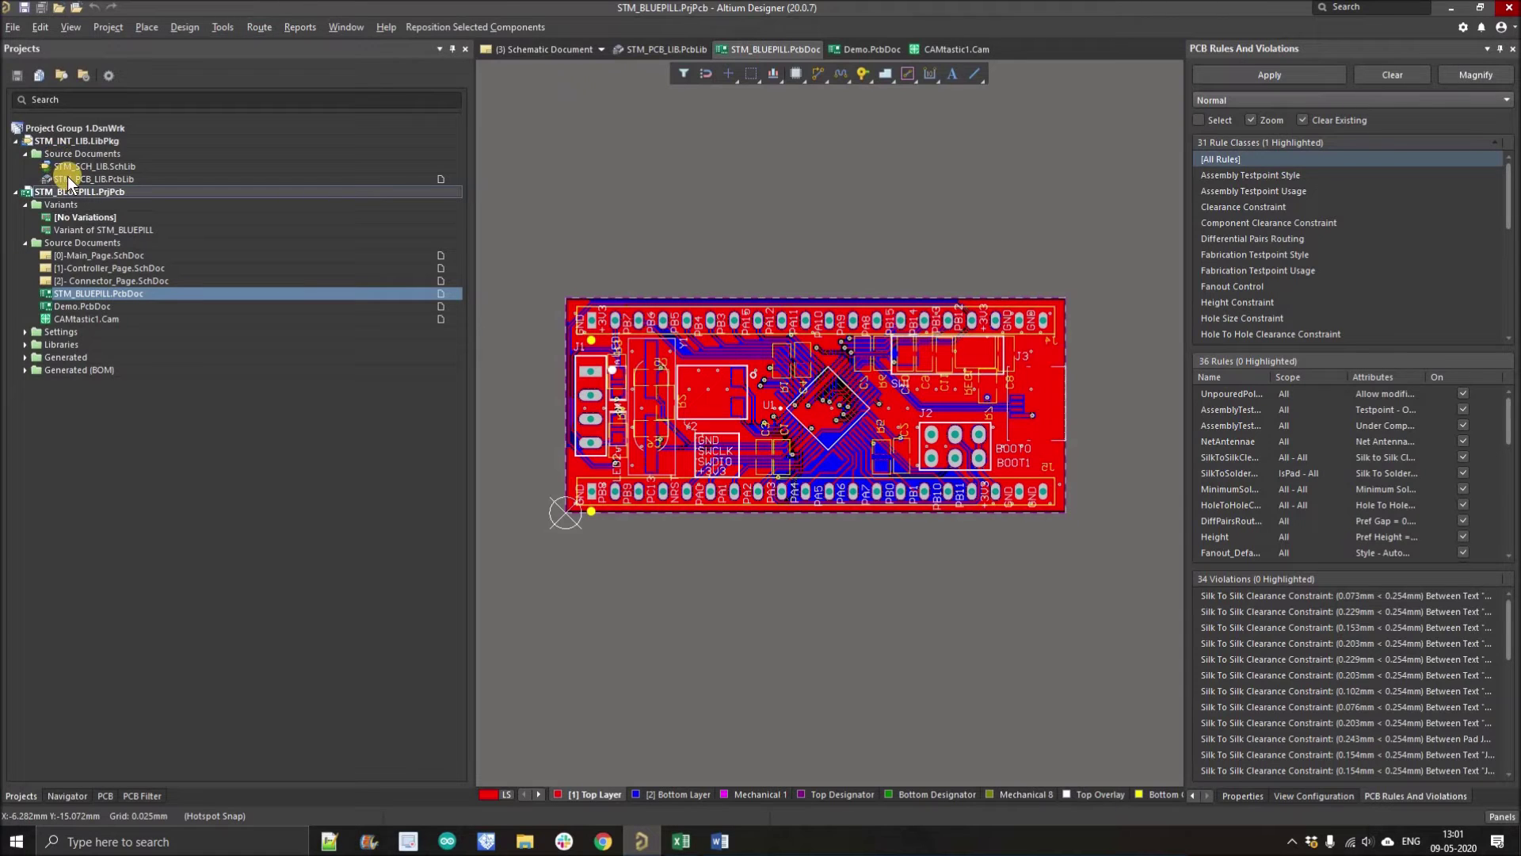
Step: Open STM_PCB_LIB.PcbLib and filter it down to the CAP_0805 footprint
{"action": "double_click", "coordinate": [71, 176]}
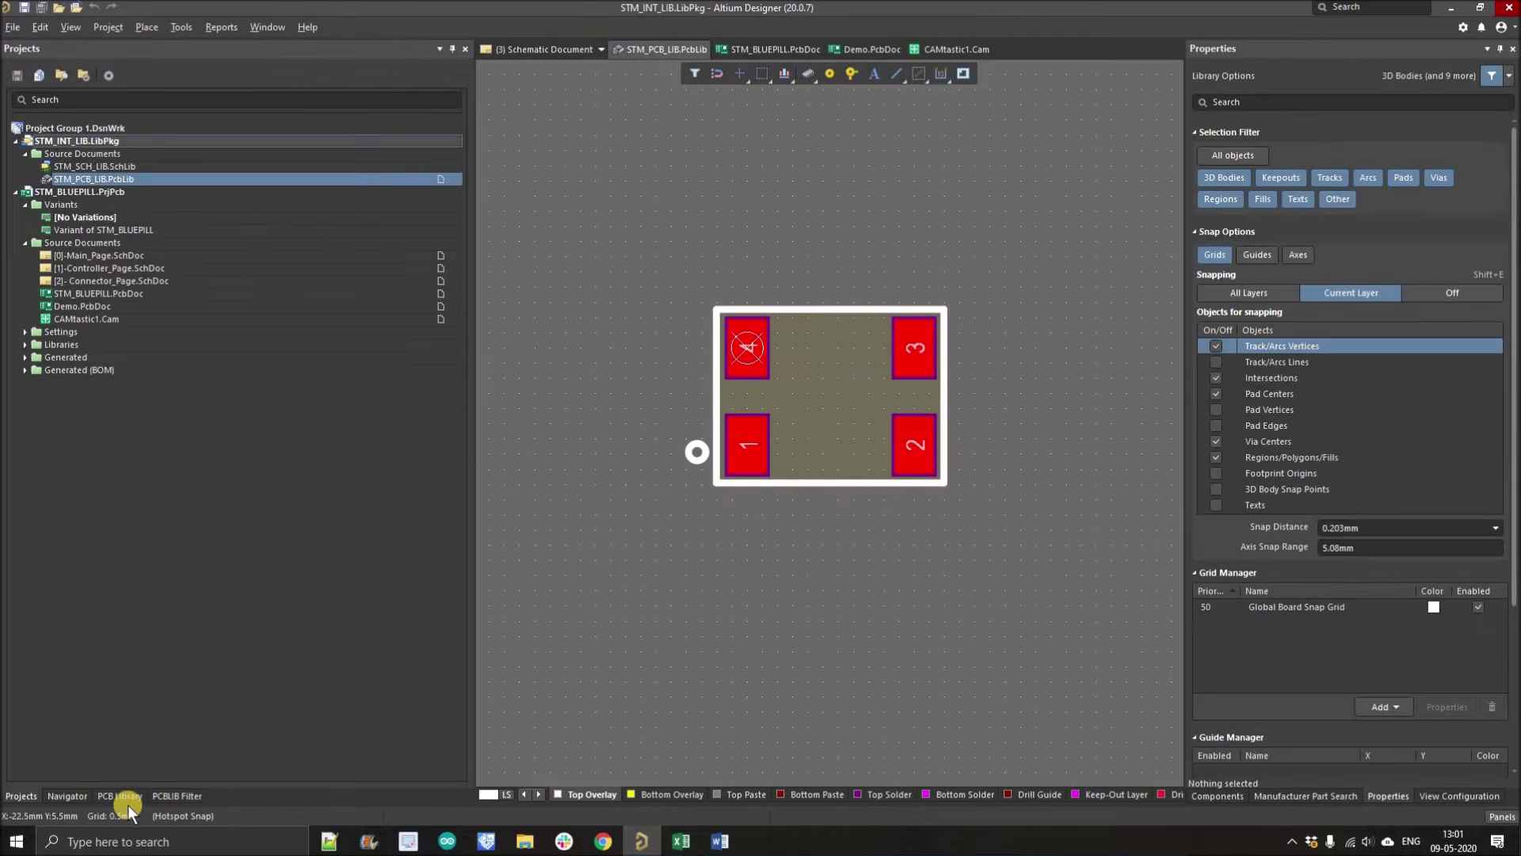
{"action": "left_click", "coordinate": [141, 72]}
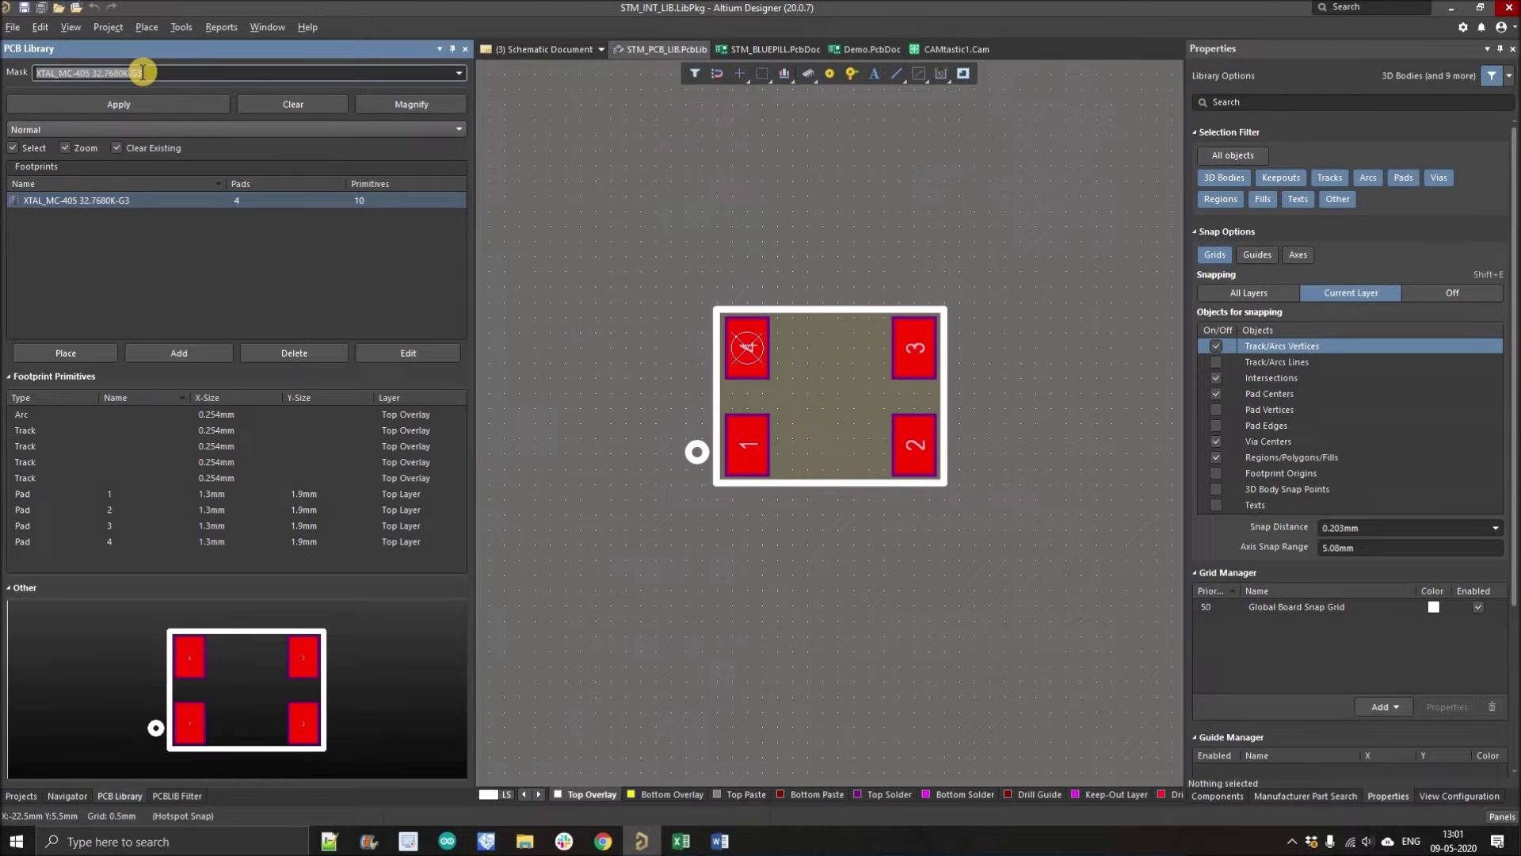
{"action": "key", "text": "ctrl+v"}
{"action": "key", "text": "Return"}
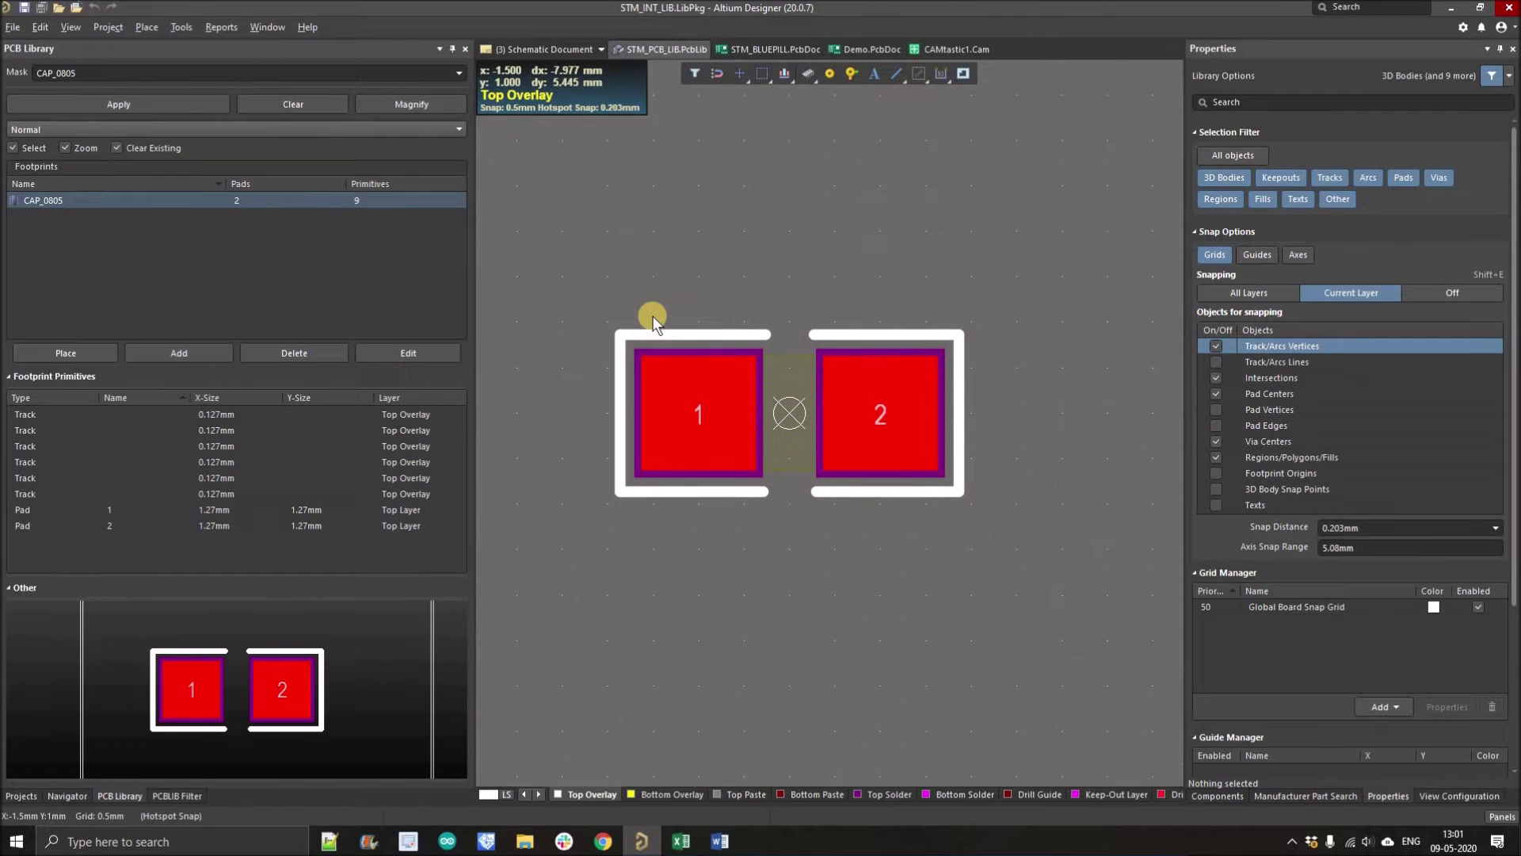
{"action": "key", "text": "ctrl+m"}
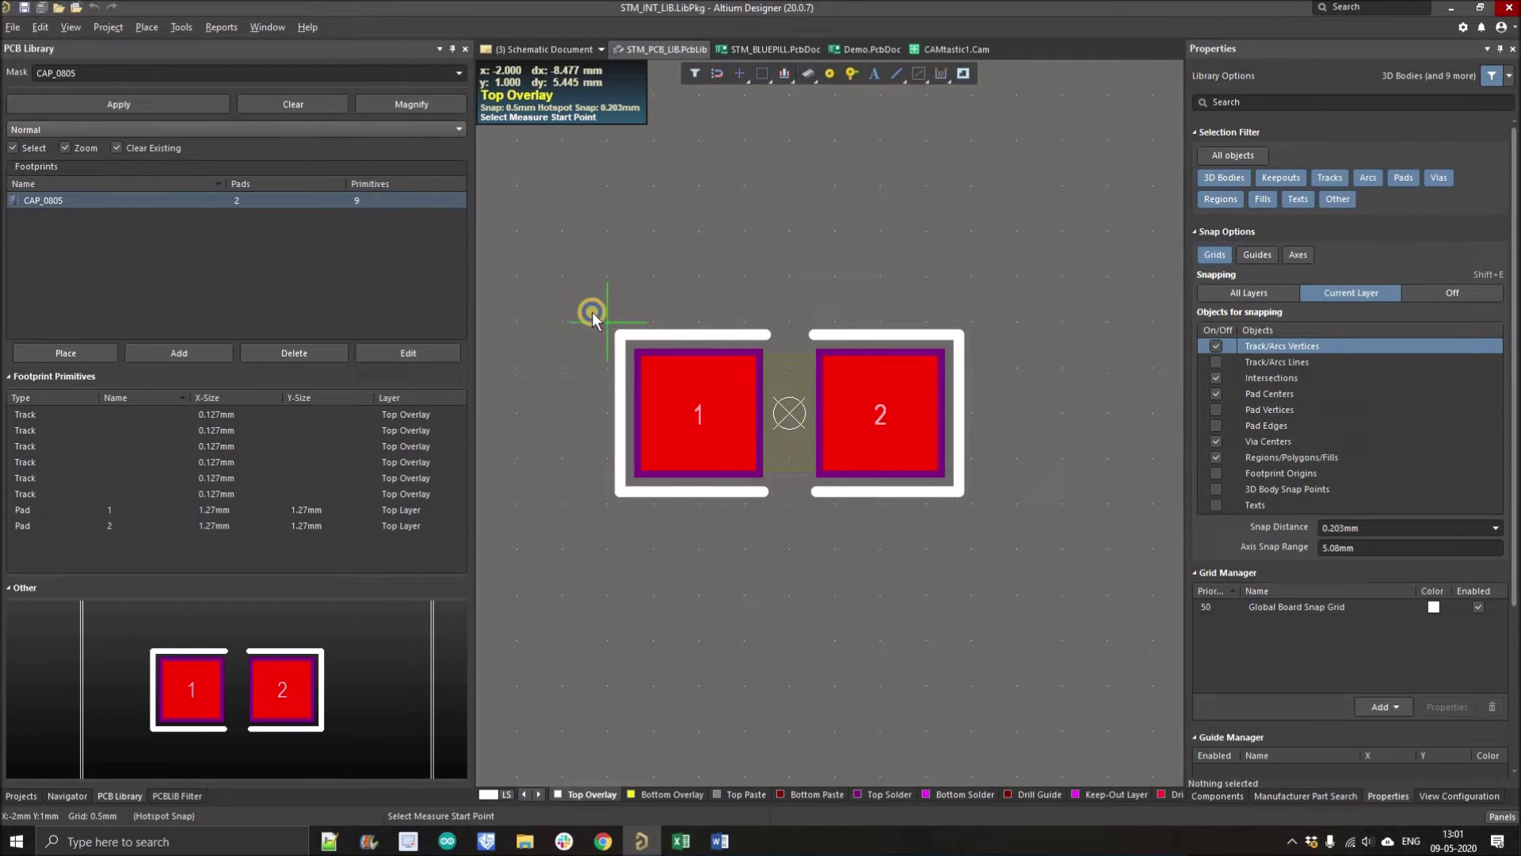
{"action": "right_click", "coordinate": [592, 311]}
Step: Set the snap grid to 0.5 mm
{"action": "right_click", "coordinate": [571, 344]}
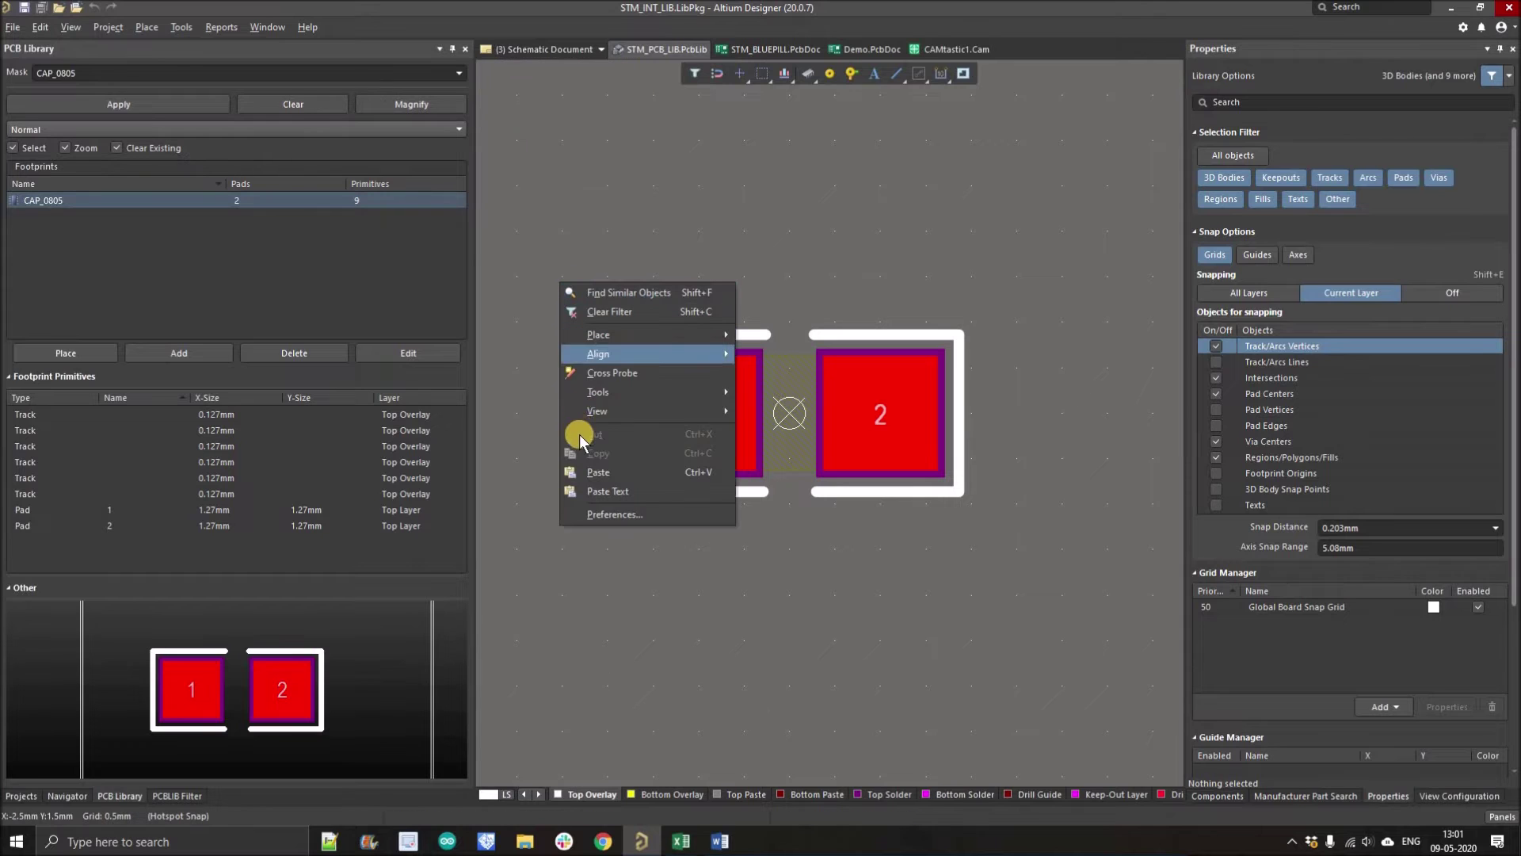
{"action": "left_click", "coordinate": [644, 607]}
{"action": "key", "text": "g"}
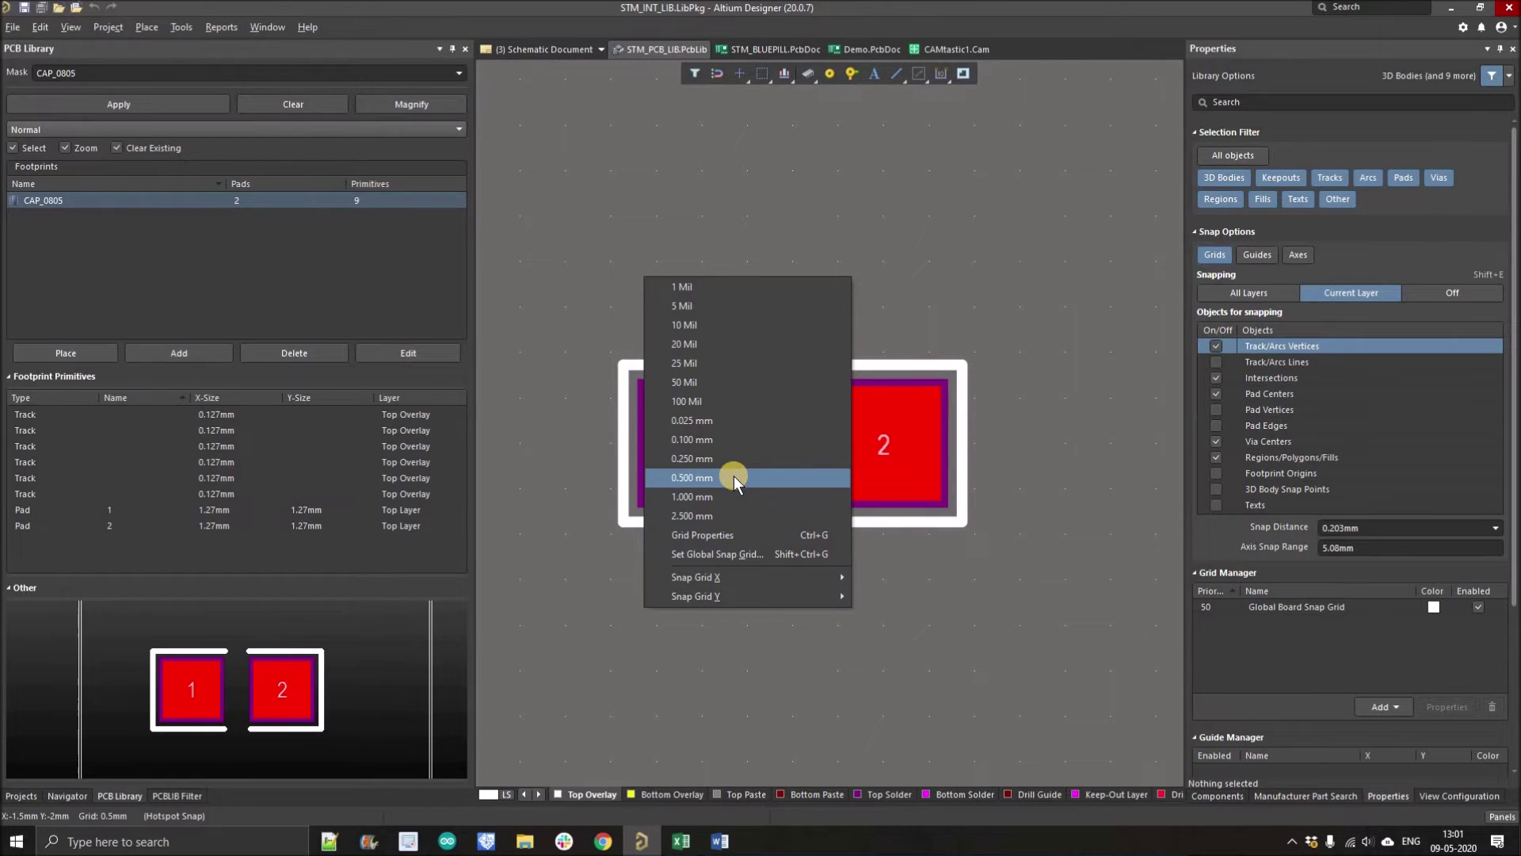
{"action": "left_click", "coordinate": [638, 400]}
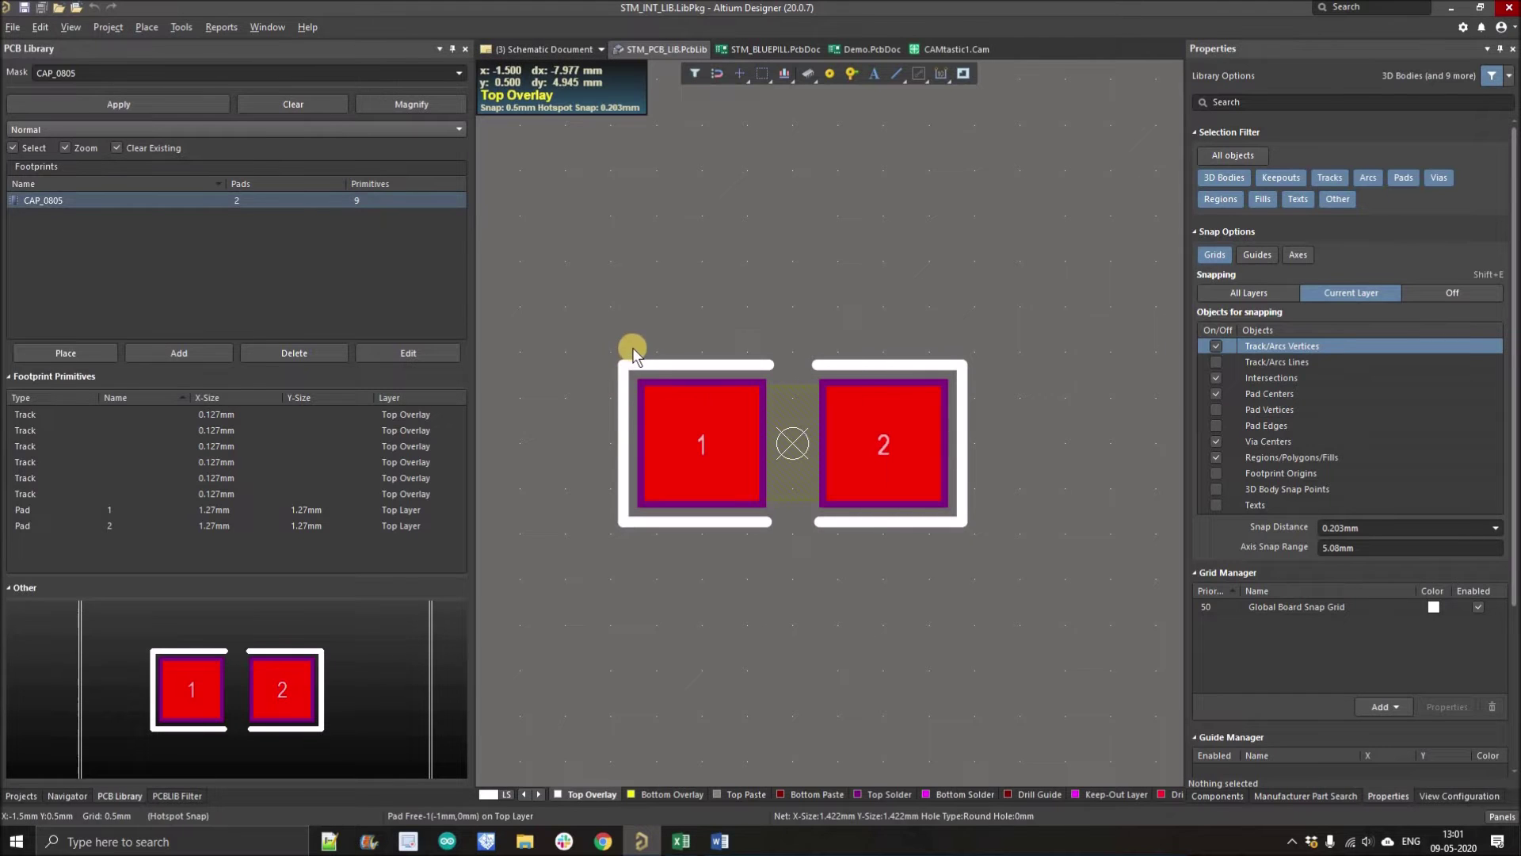
Step: Measure the CAP_0805 outline corner to corner: 3.727 × 1.727 mm, 4.108 mm diagonal
{"action": "key", "text": "ctrl+m"}
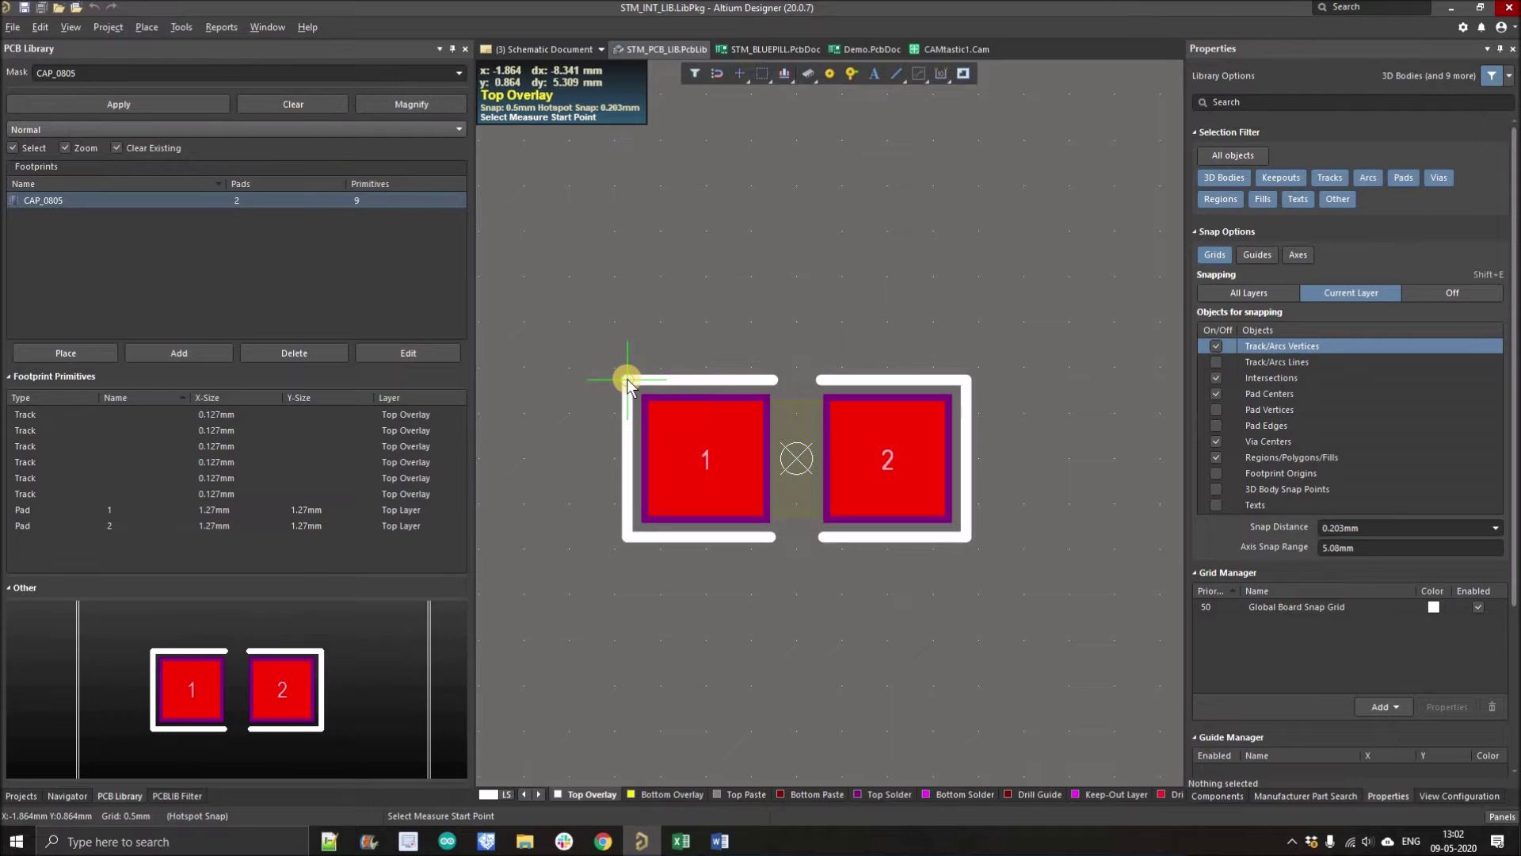
{"action": "left_click", "coordinate": [630, 383]}
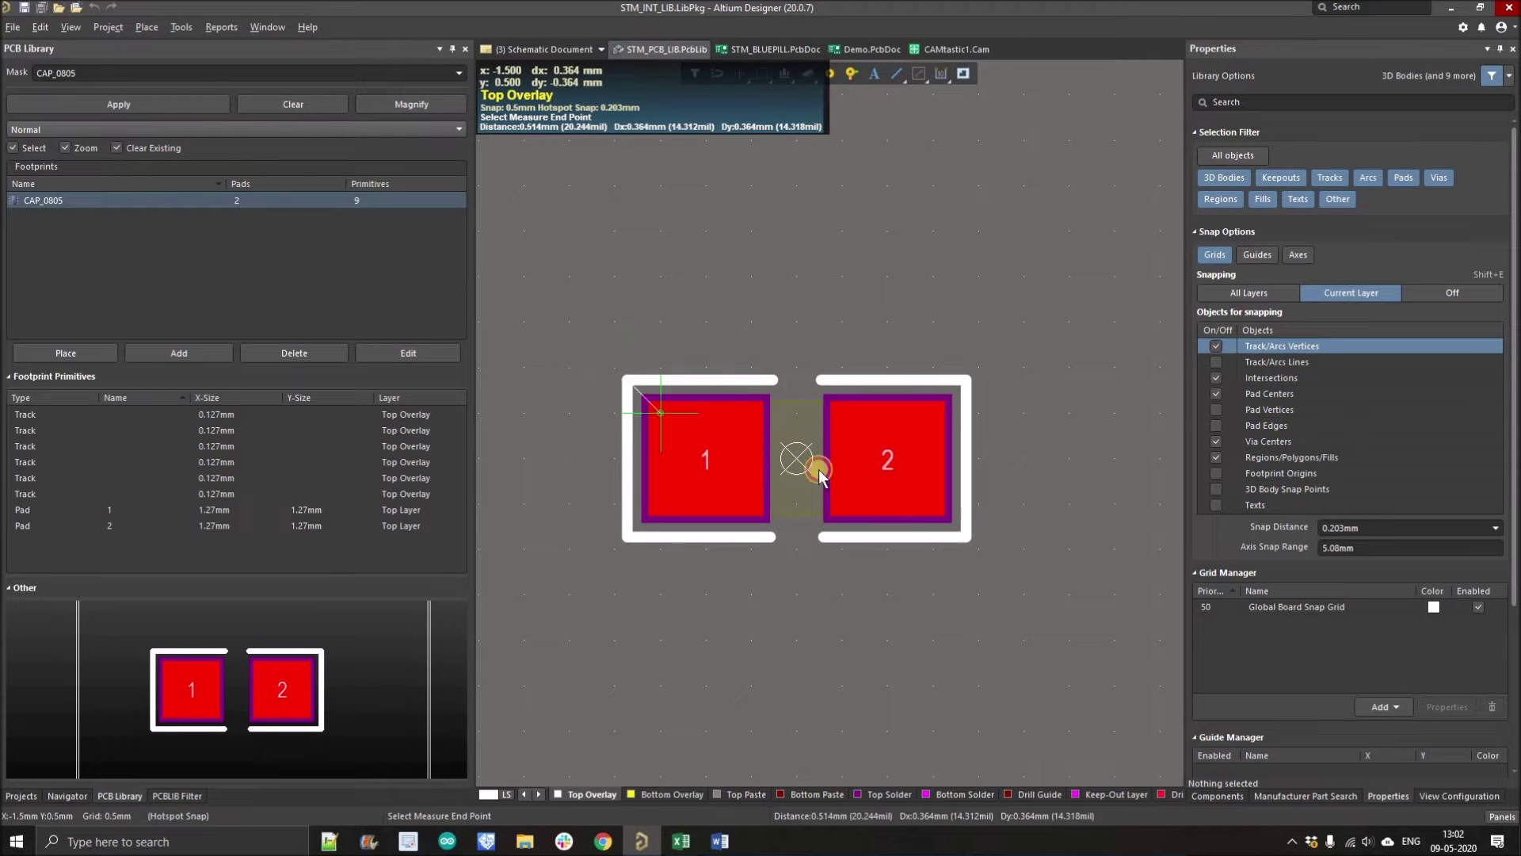
{"action": "left_click", "coordinate": [967, 529]}
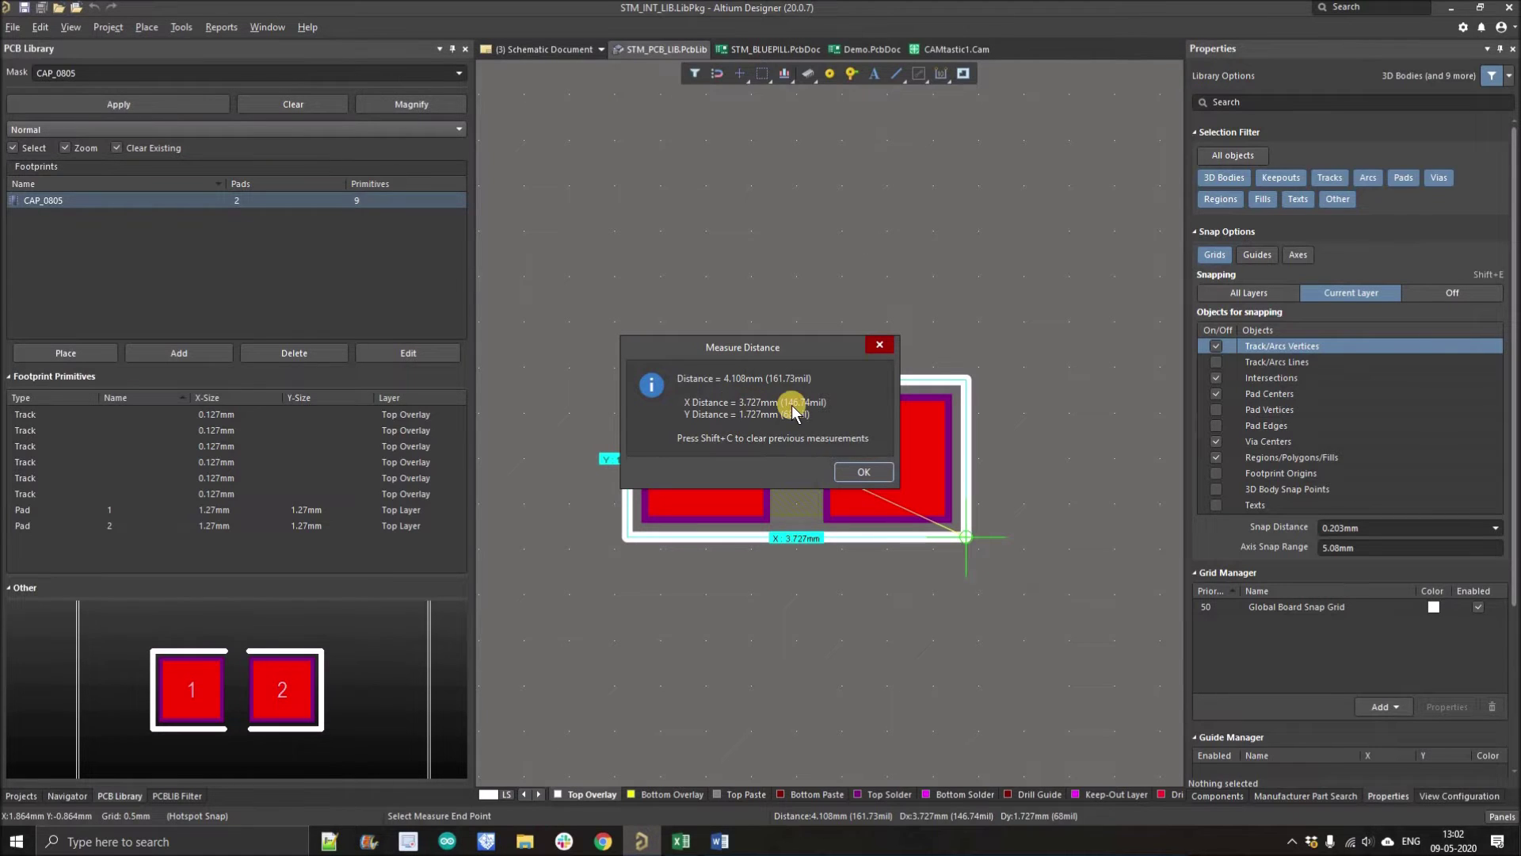
{"action": "key", "text": "Return"}
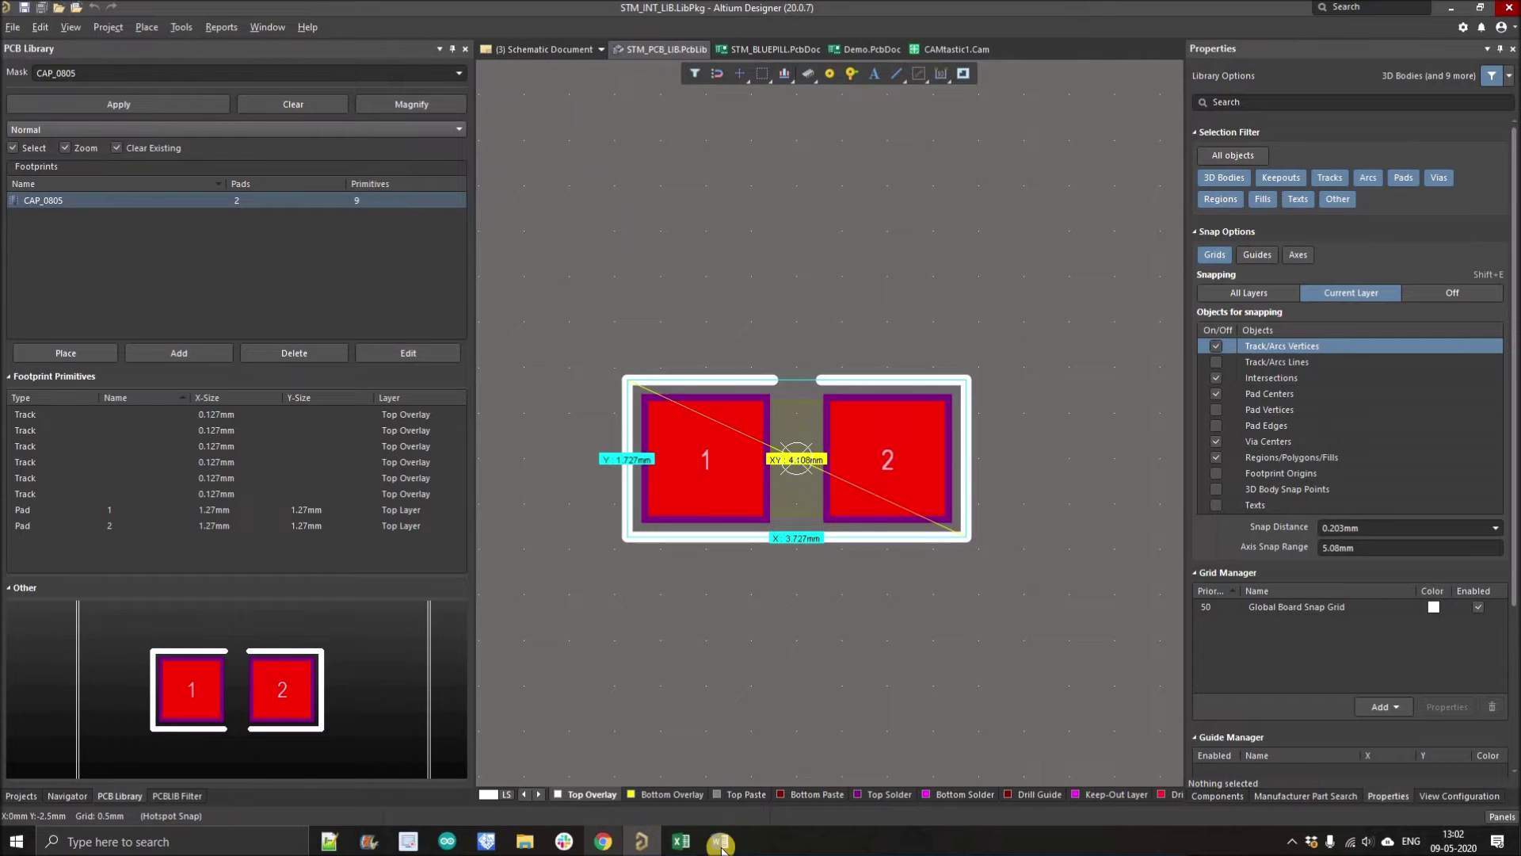
Step: Inspect cell M10's x × y area formula and scroll down to the total-area rows 26–28
{"action": "left_click", "coordinate": [680, 840]}
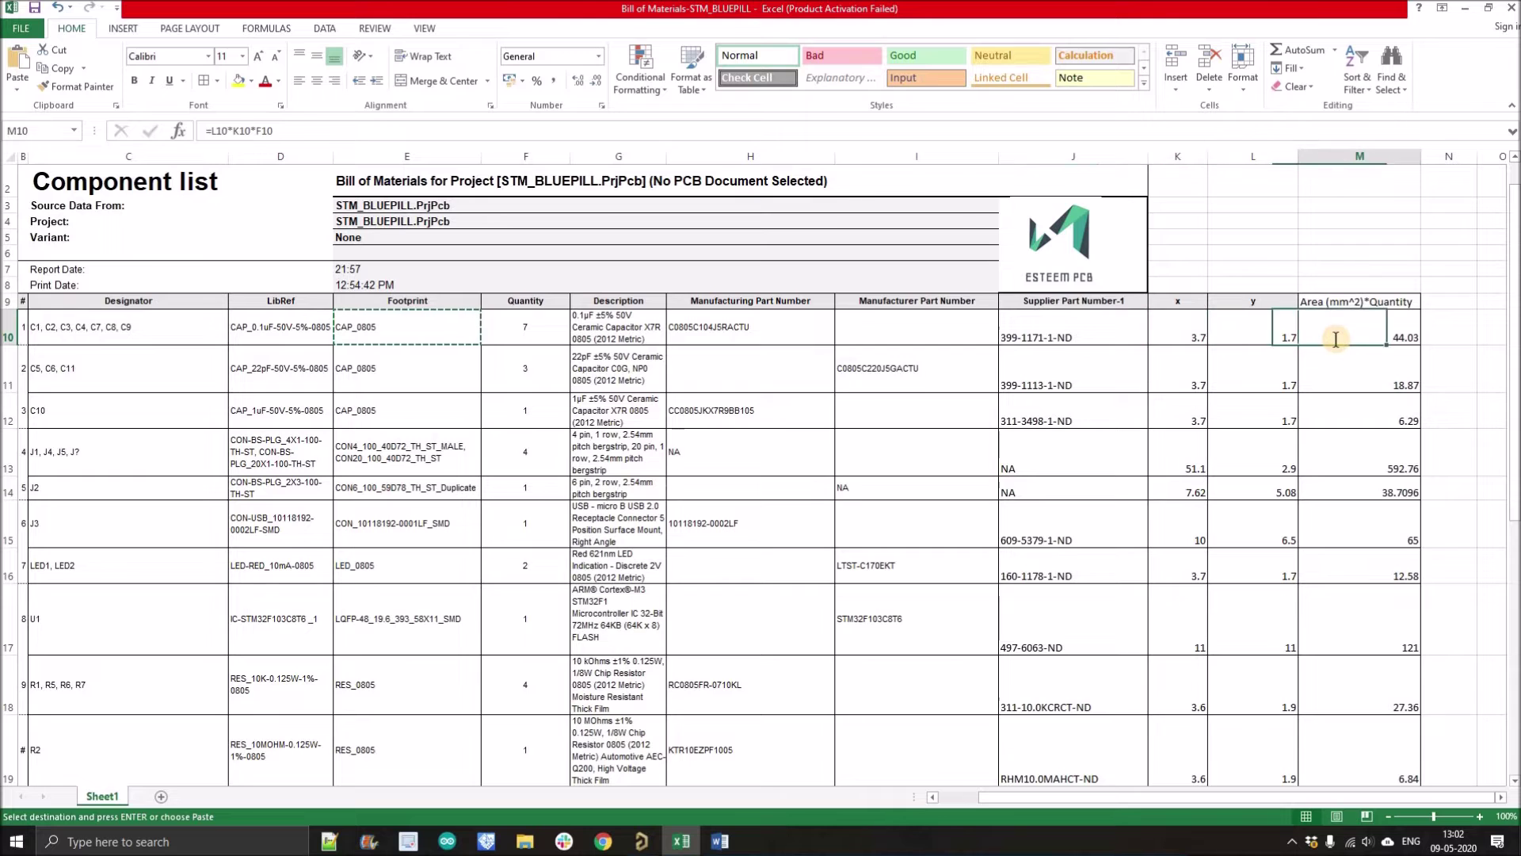
{"action": "double_click", "coordinate": [1316, 339]}
{"action": "left_click_drag", "start_coordinate": [1316, 338], "coordinate": [1345, 338]}
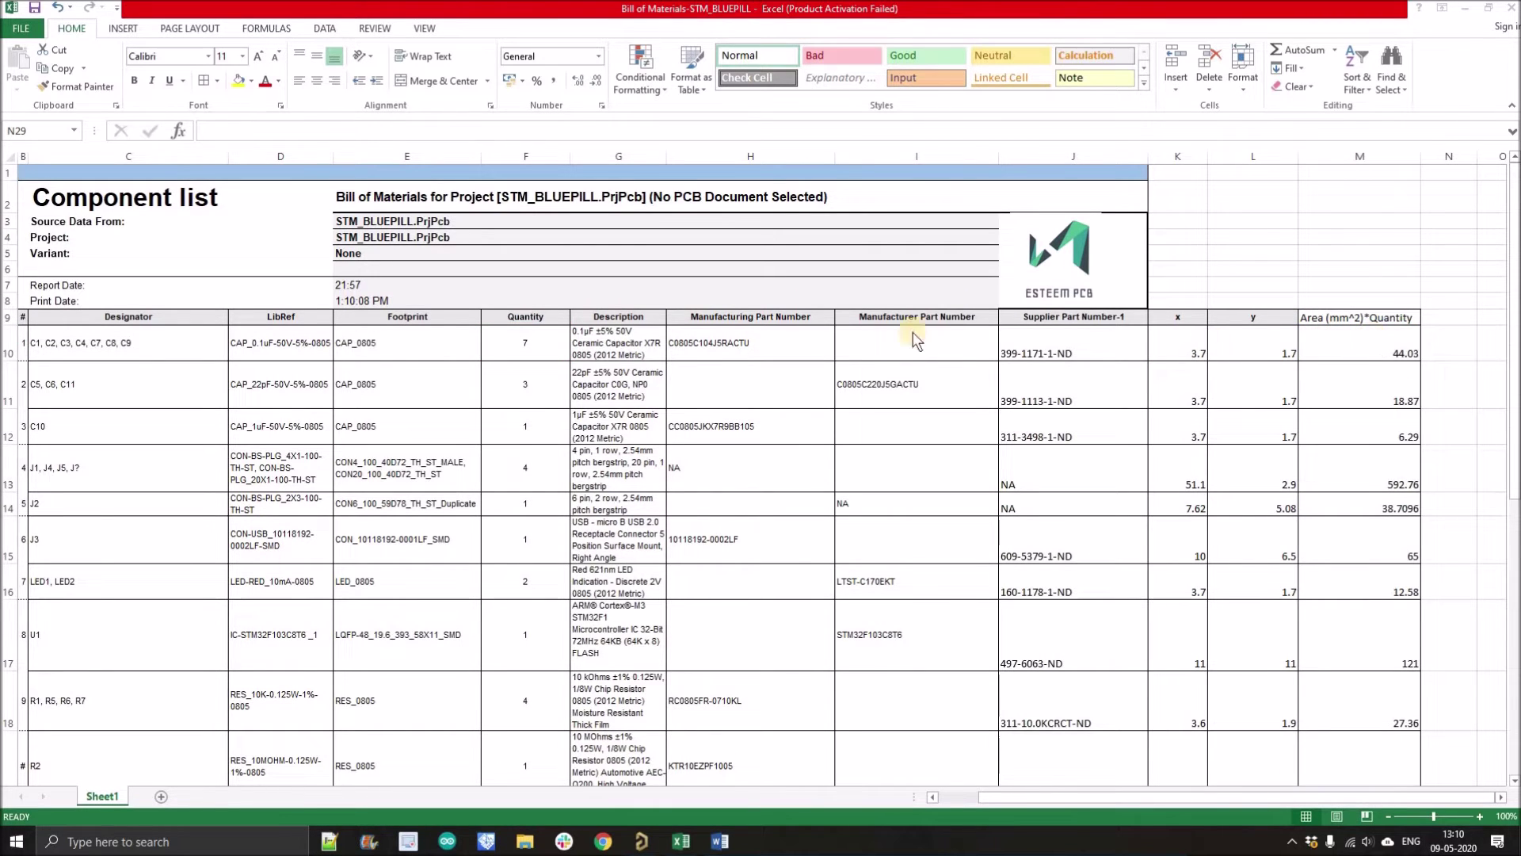
{"action": "left_click", "coordinate": [401, 348]}
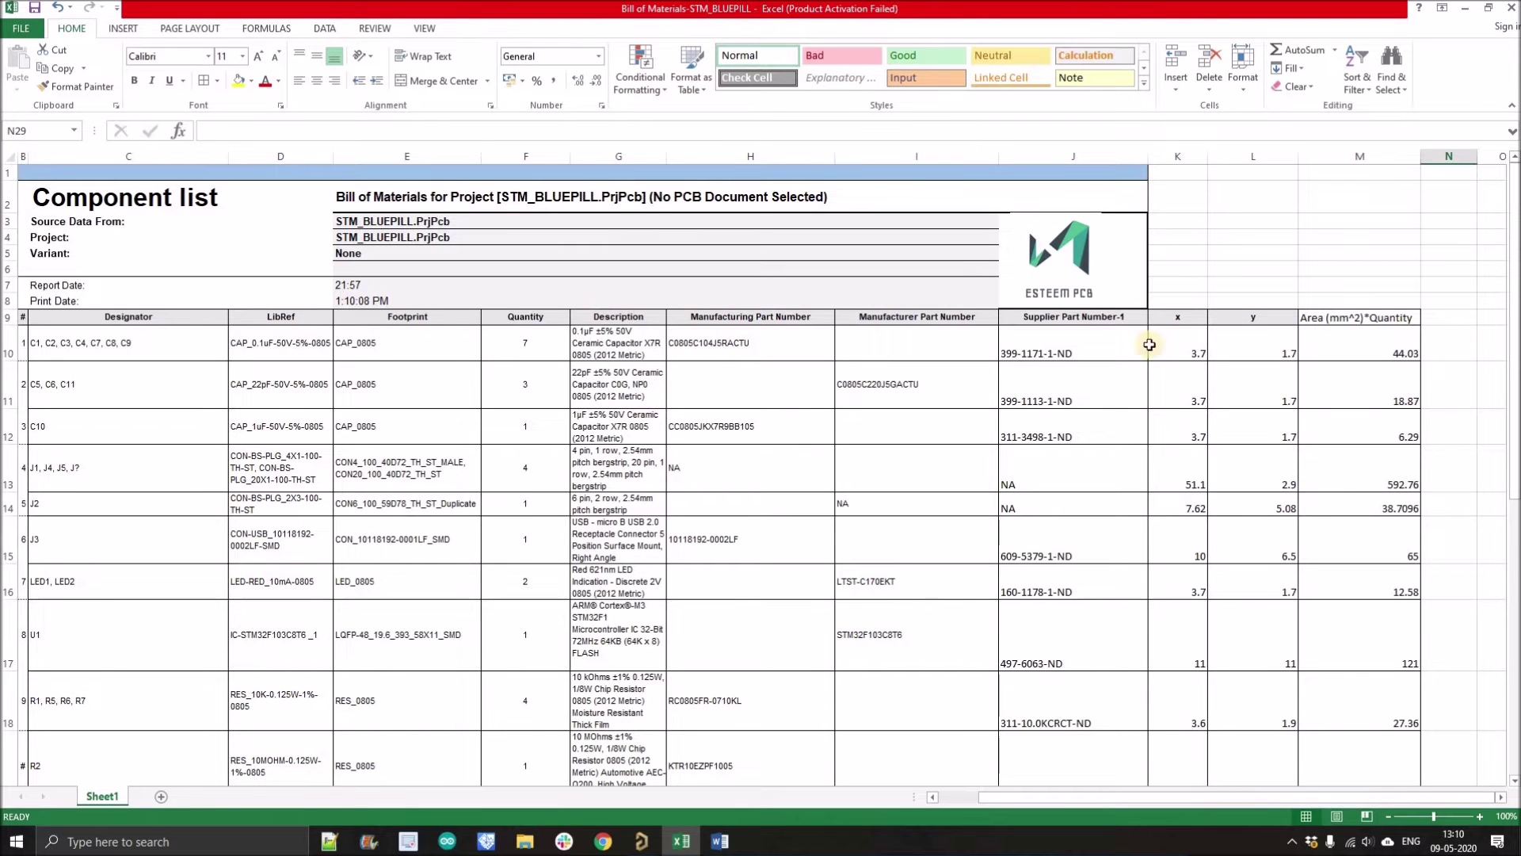
{"action": "left_click_drag", "start_coordinate": [1514, 357], "coordinate": [1515, 654]}
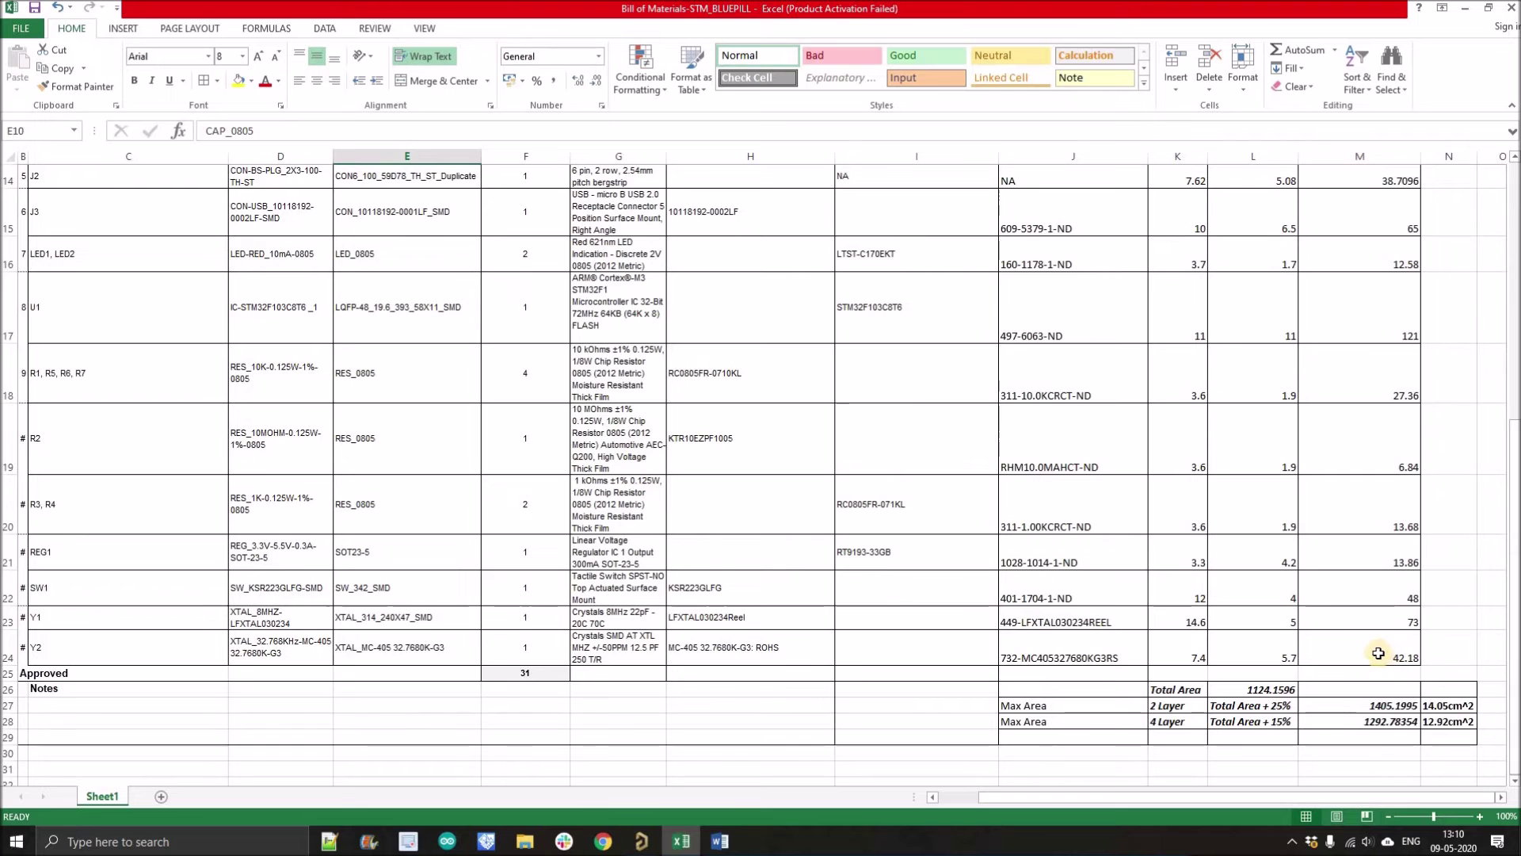
{"action": "left_click", "coordinate": [1270, 690]}
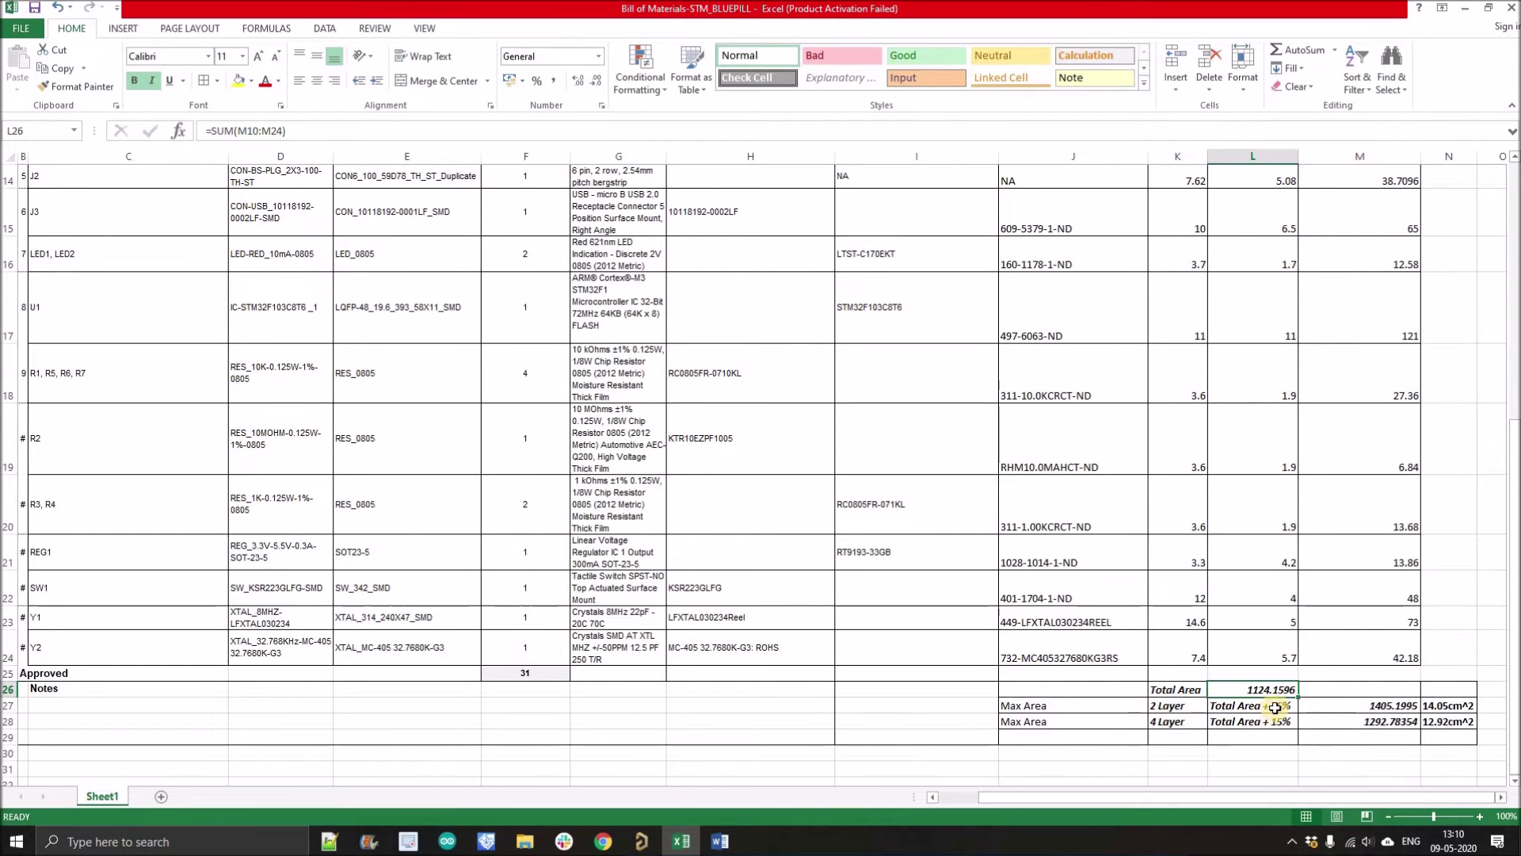
{"action": "left_click", "coordinate": [1343, 709]}
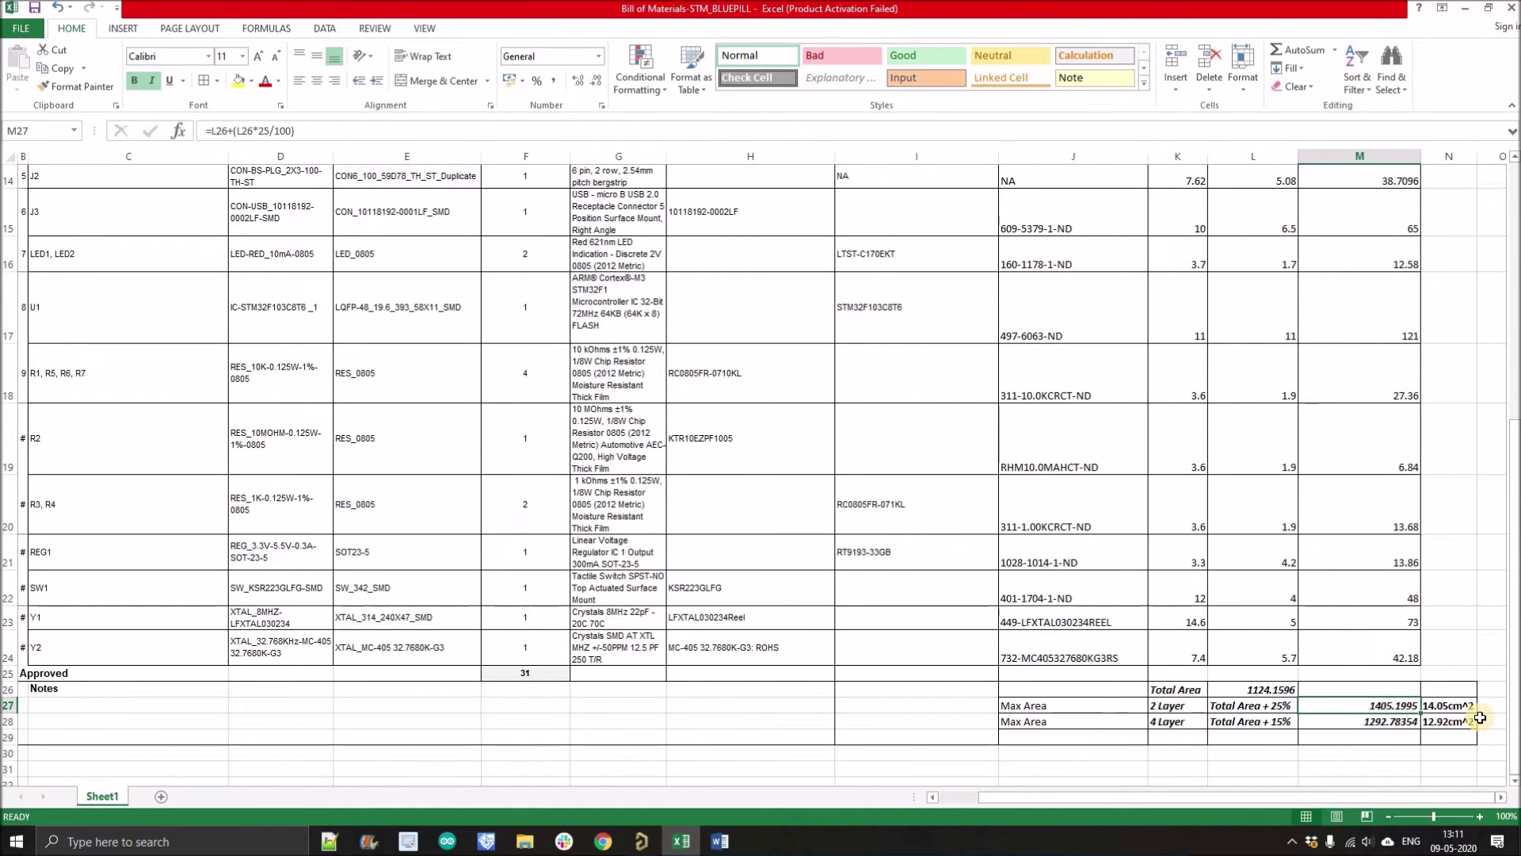
{"action": "left_click", "coordinate": [1488, 721]}
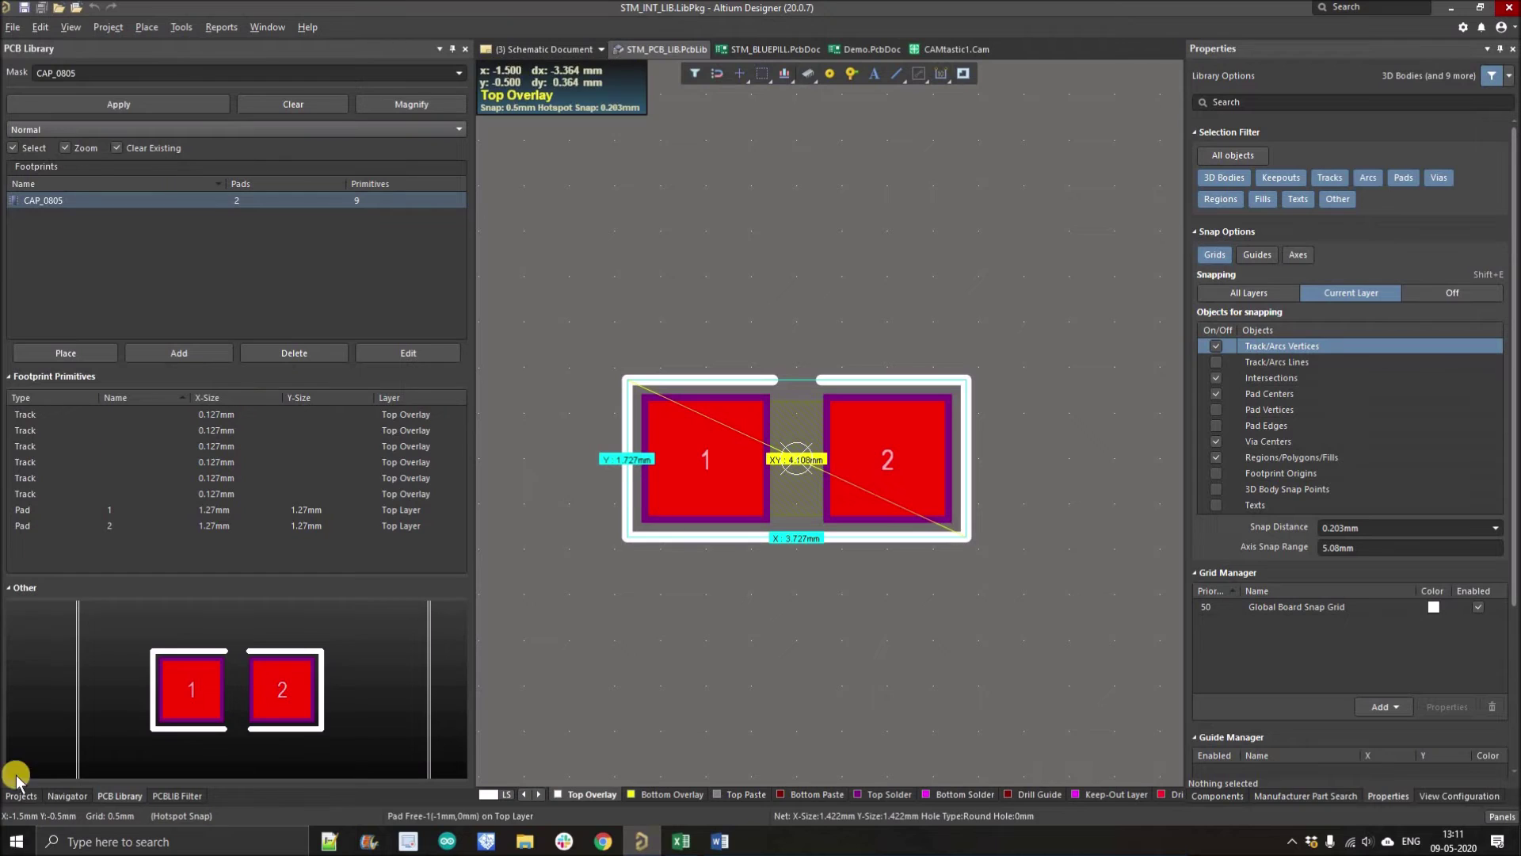
Step: Open the STM_BLUEPILL.PcbDoc board layout from the project tree
{"action": "left_click", "coordinate": [21, 795]}
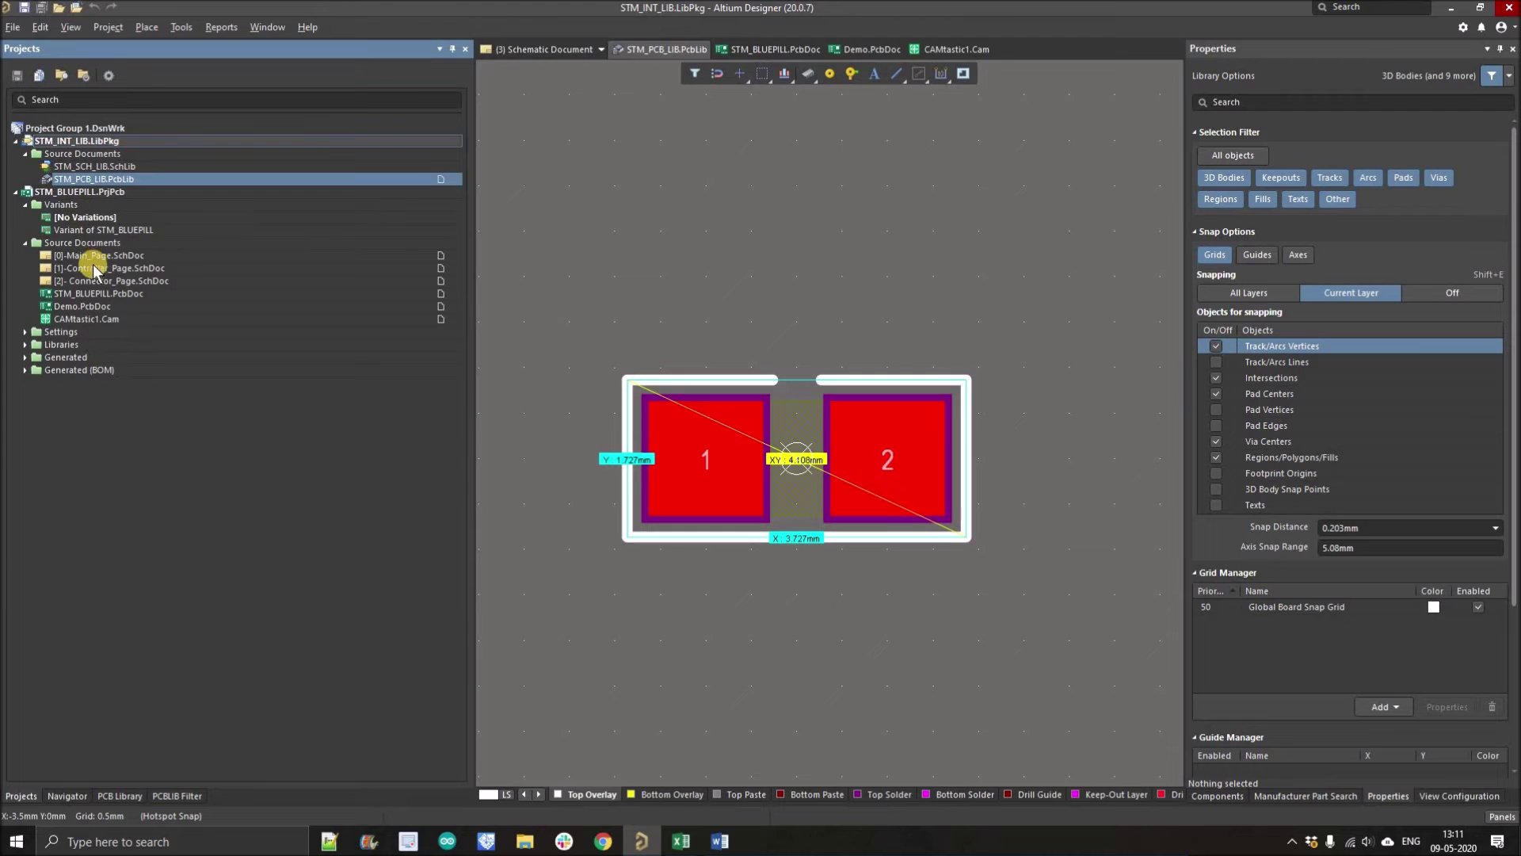
{"action": "double_click", "coordinate": [87, 294]}
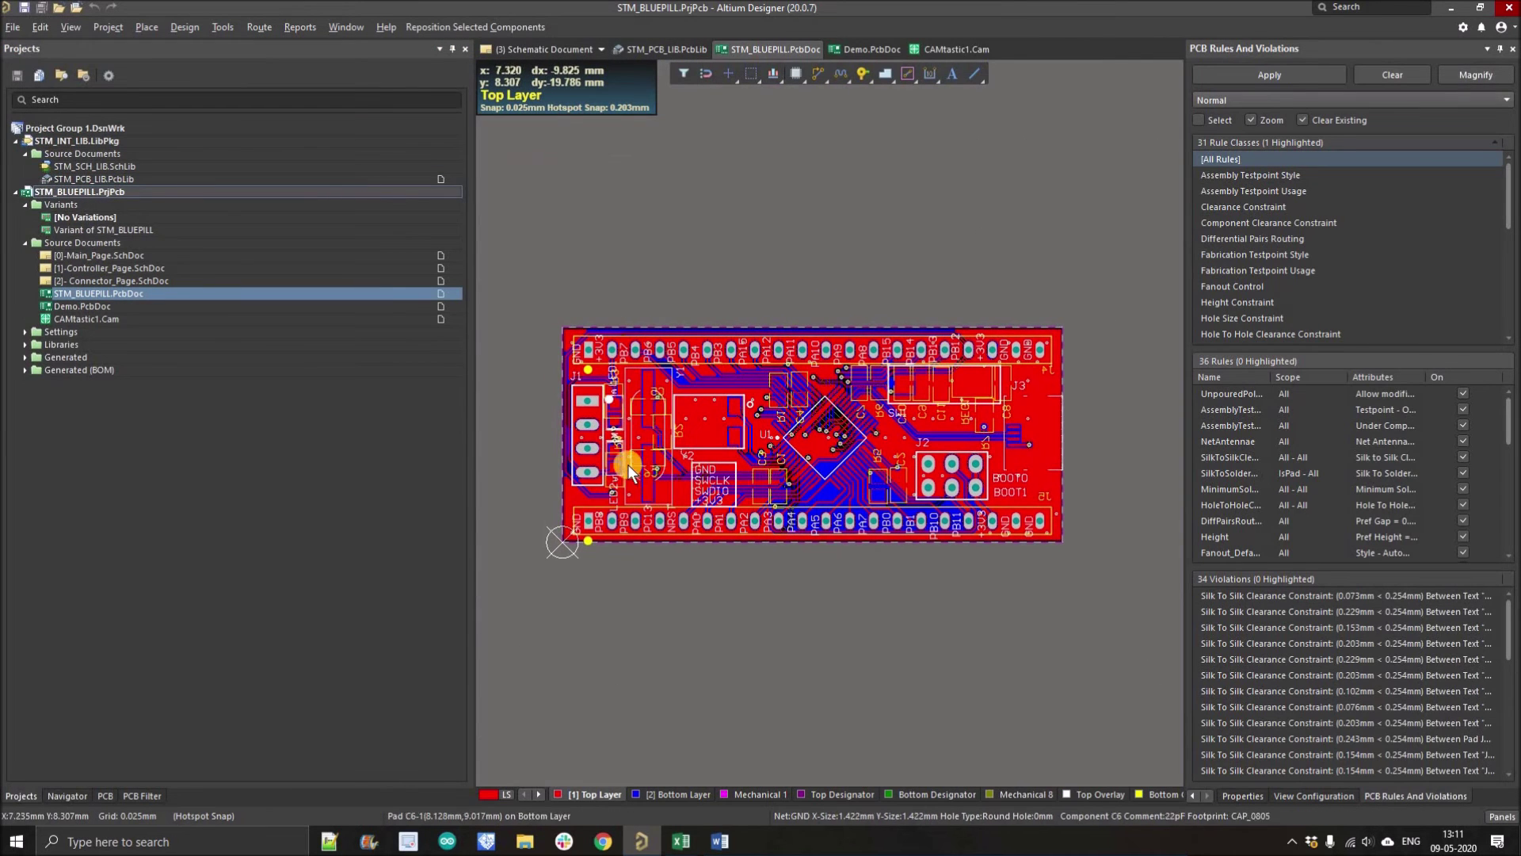
{"action": "scroll", "coordinate": [585, 407], "scroll_direction": "up", "scroll_amount": 1}
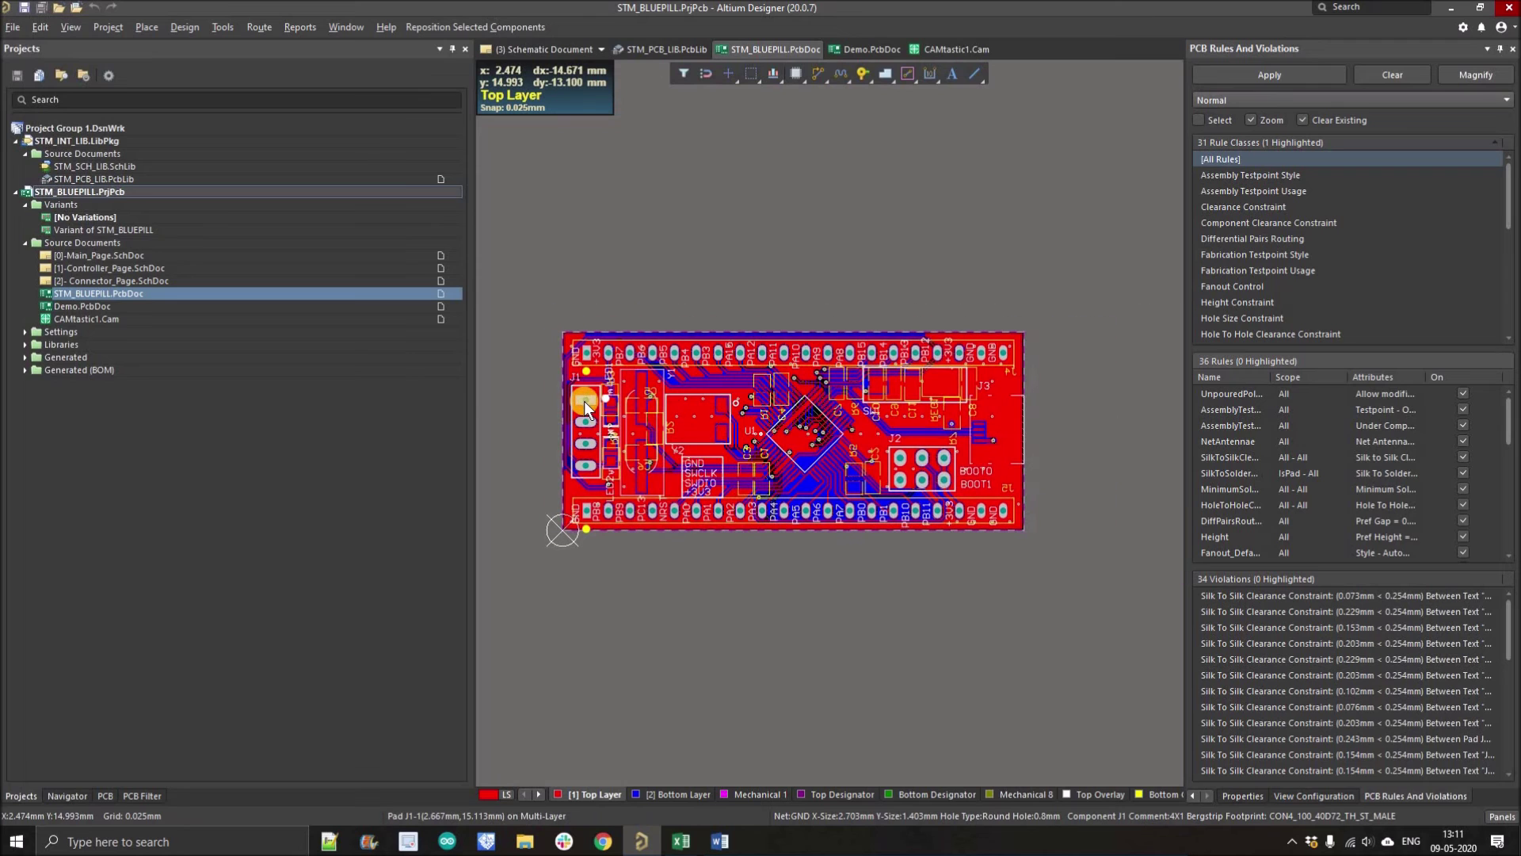
Step: Measure the board from top-left to bottom-right corner: 53.5 × 22.987 mm
{"action": "key", "text": "ctrl+m"}
{"action": "scroll", "coordinate": [555, 327], "scroll_direction": "up", "scroll_amount": 1}
{"action": "scroll", "coordinate": [555, 327], "scroll_direction": "up", "scroll_amount": 1}
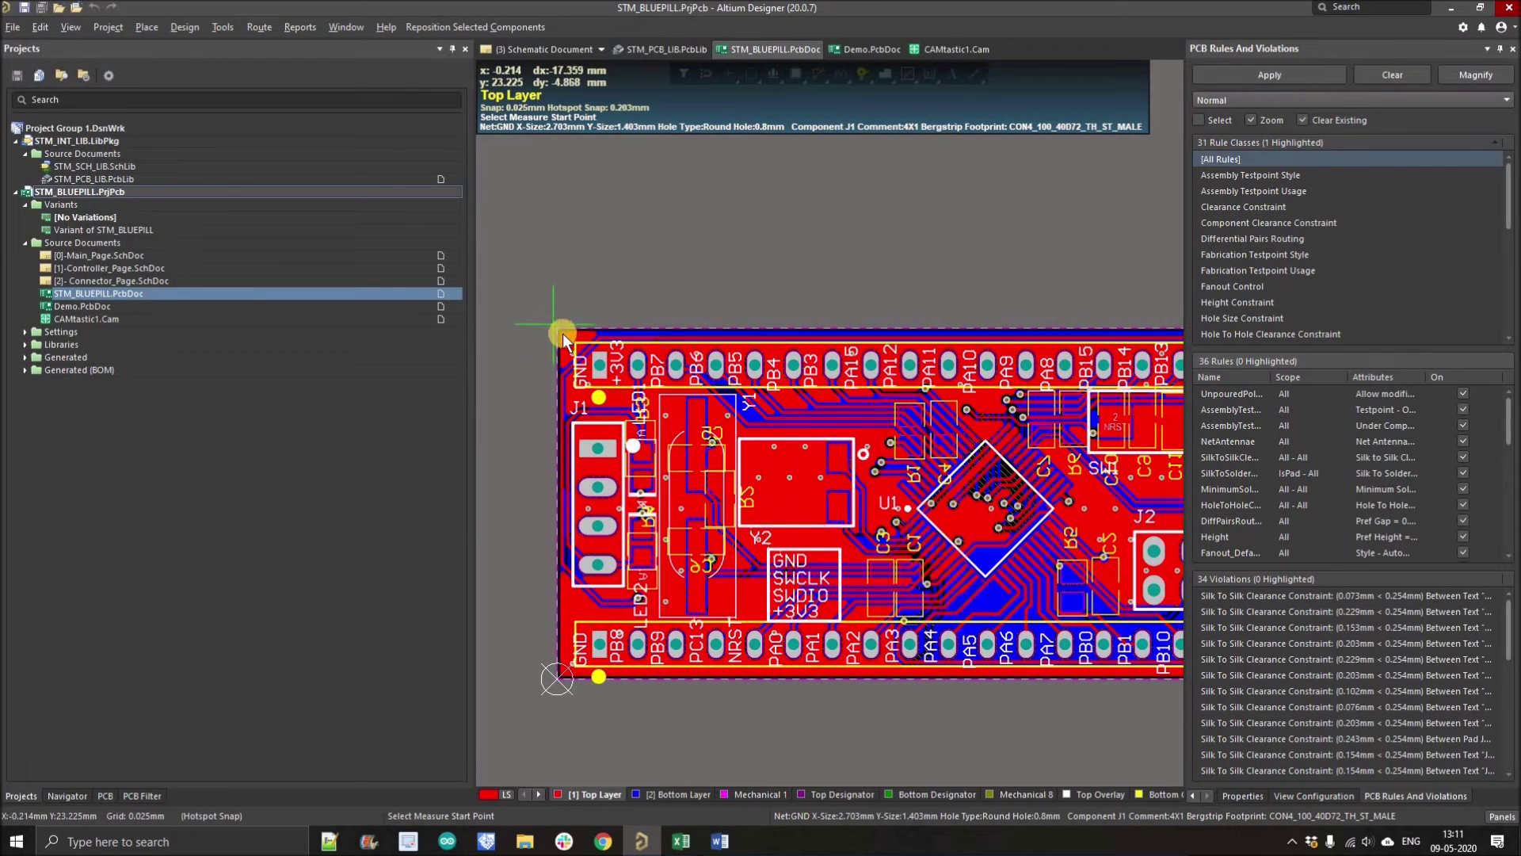
{"action": "scroll", "coordinate": [624, 410], "scroll_direction": "down", "scroll_amount": 1}
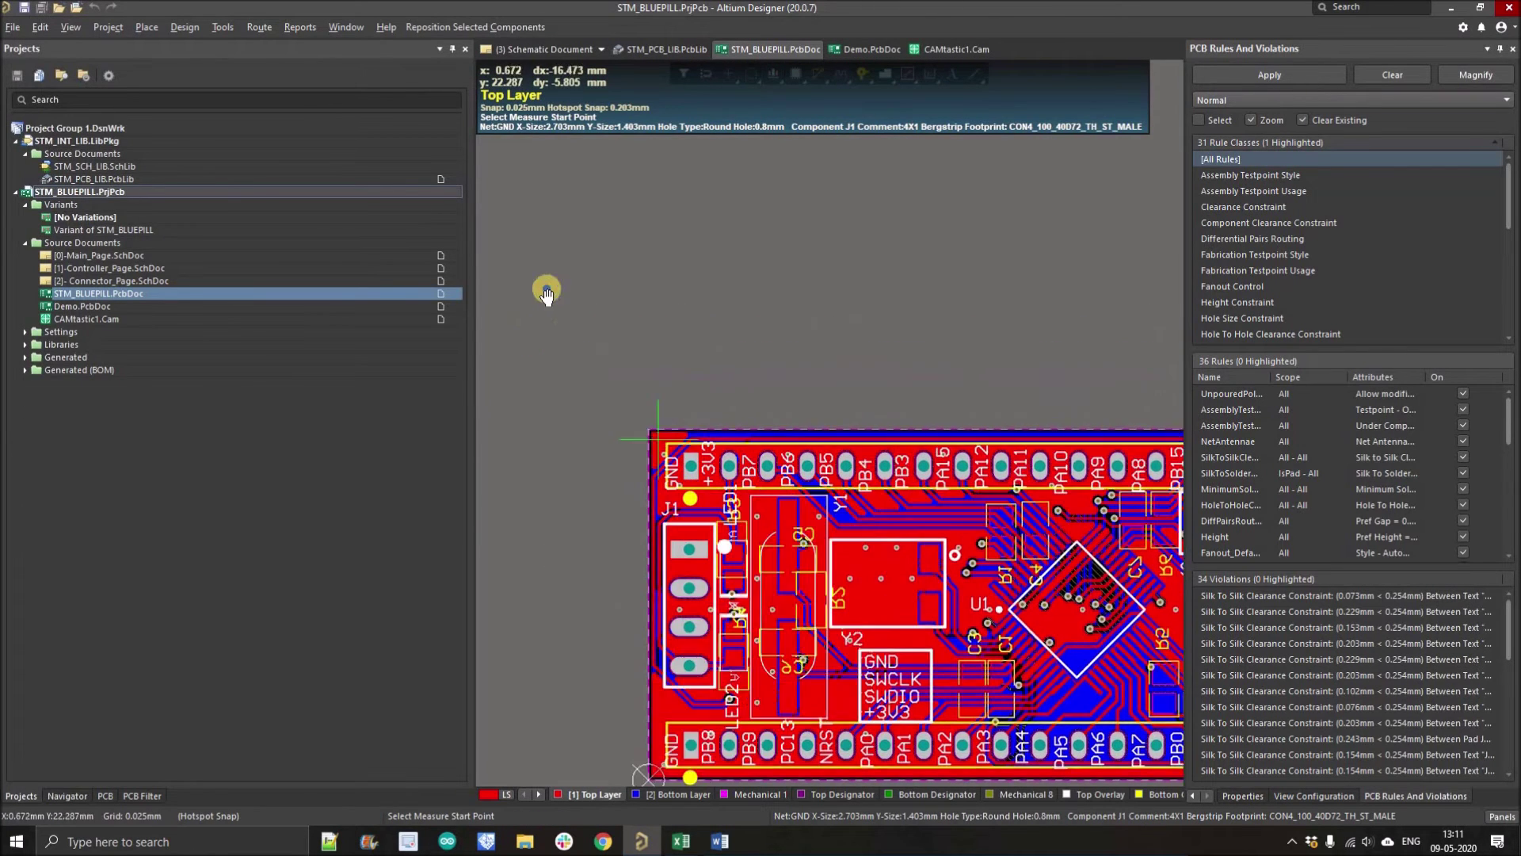
{"action": "scroll", "coordinate": [555, 291], "scroll_direction": "up", "scroll_amount": 1}
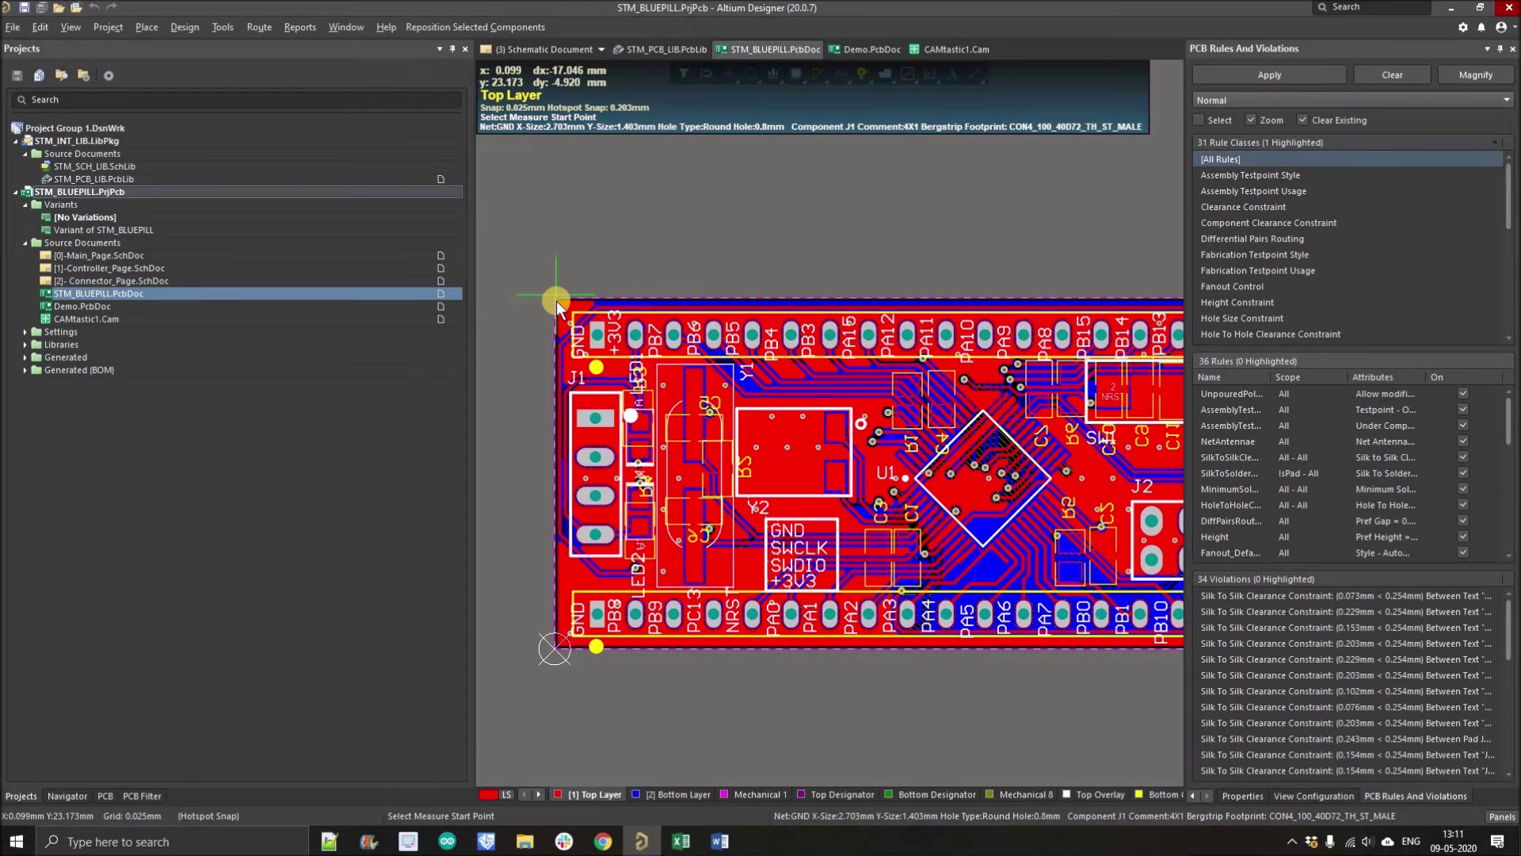
{"action": "left_click", "coordinate": [624, 366]}
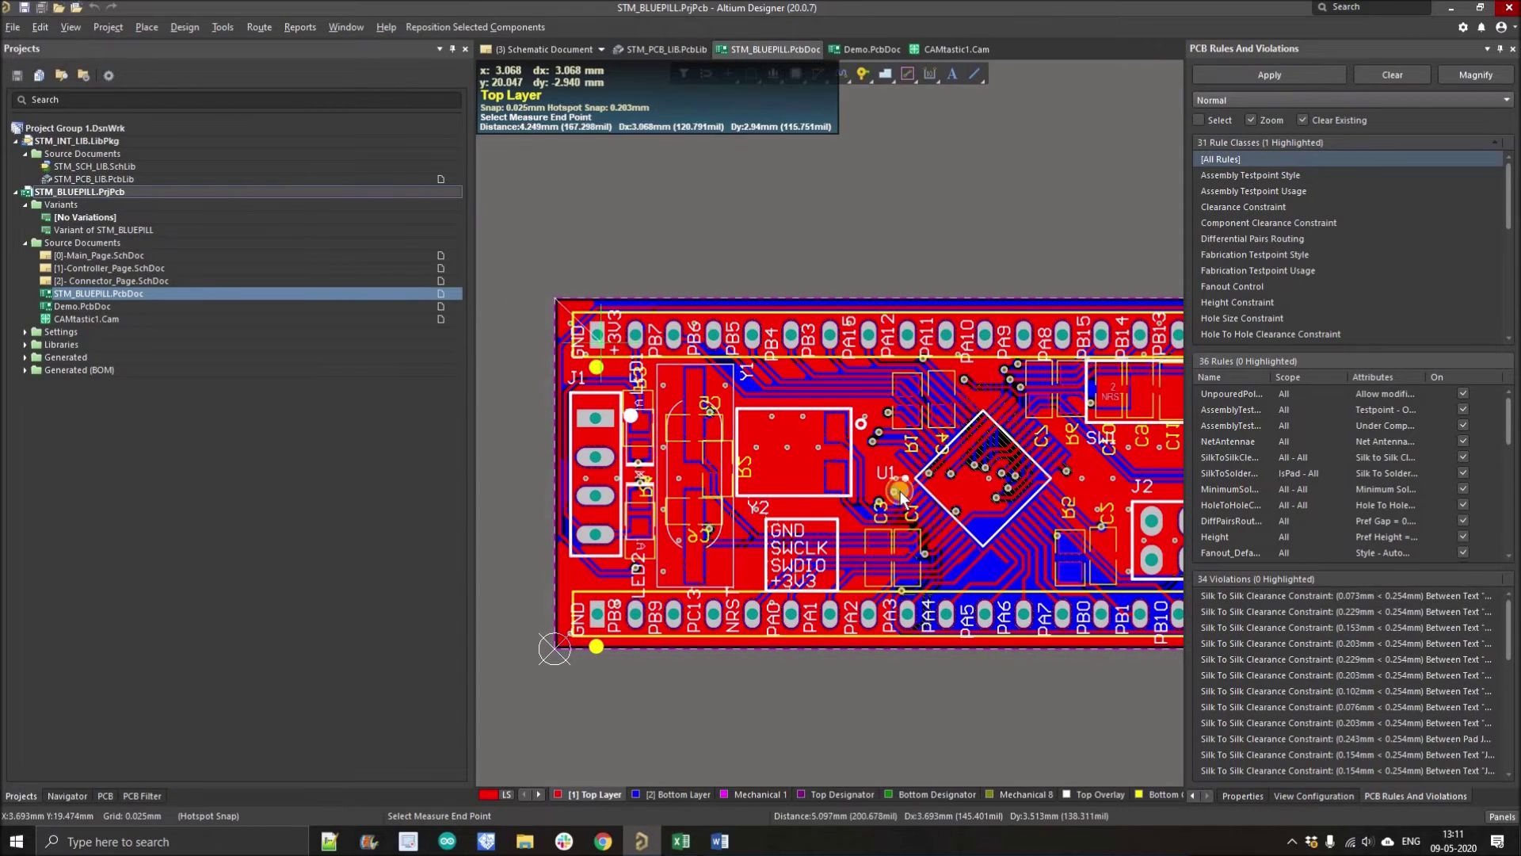
{"action": "scroll", "coordinate": [919, 571], "scroll_direction": "down", "scroll_amount": 3}
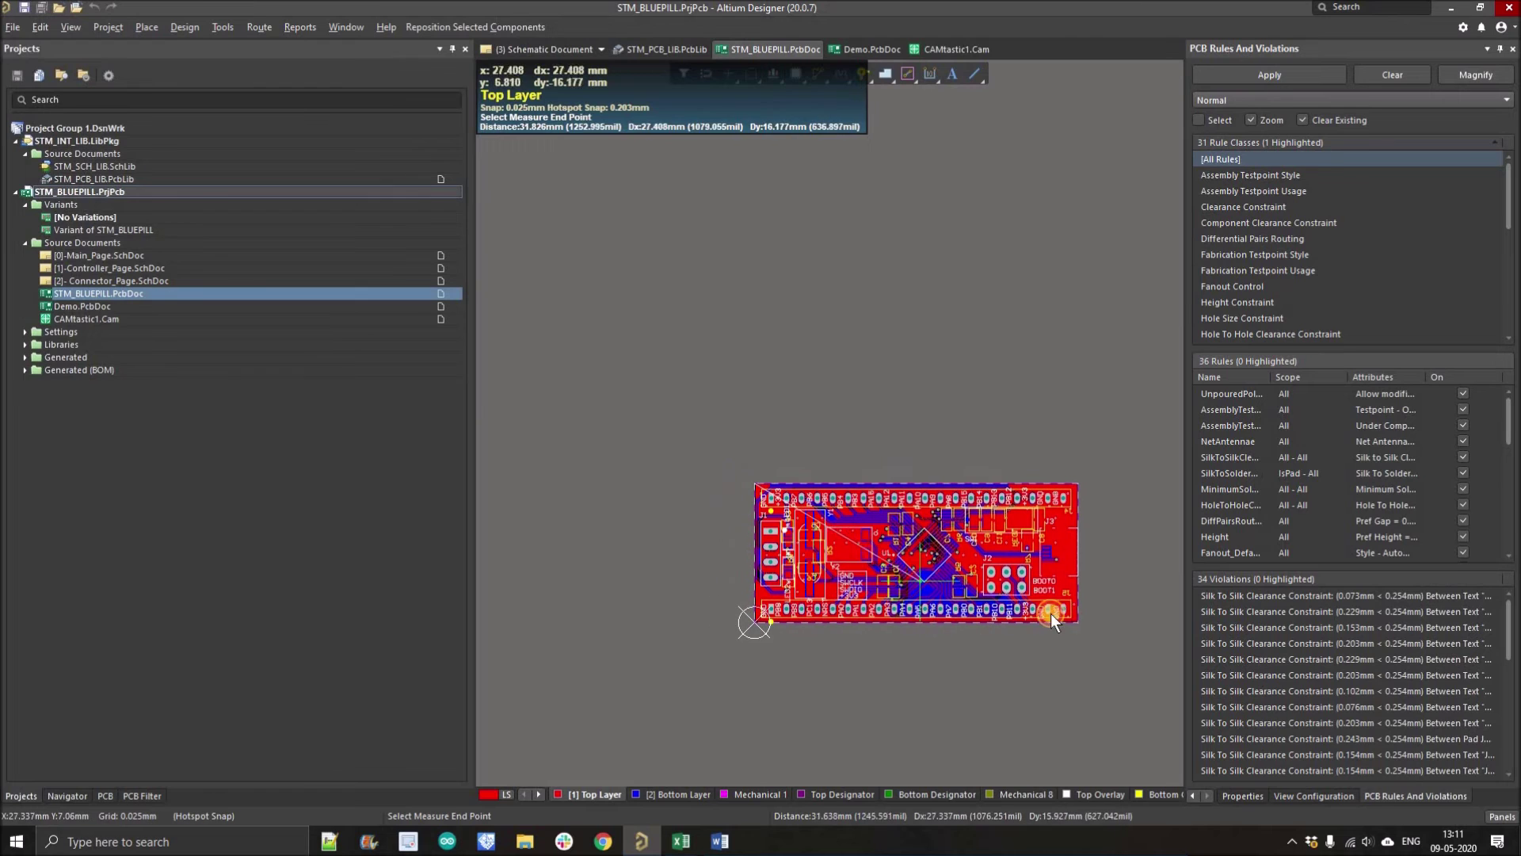
{"action": "scroll", "coordinate": [1054, 616], "scroll_direction": "up", "scroll_amount": 3}
{"action": "scroll", "coordinate": [1041, 588], "scroll_direction": "up", "scroll_amount": 1}
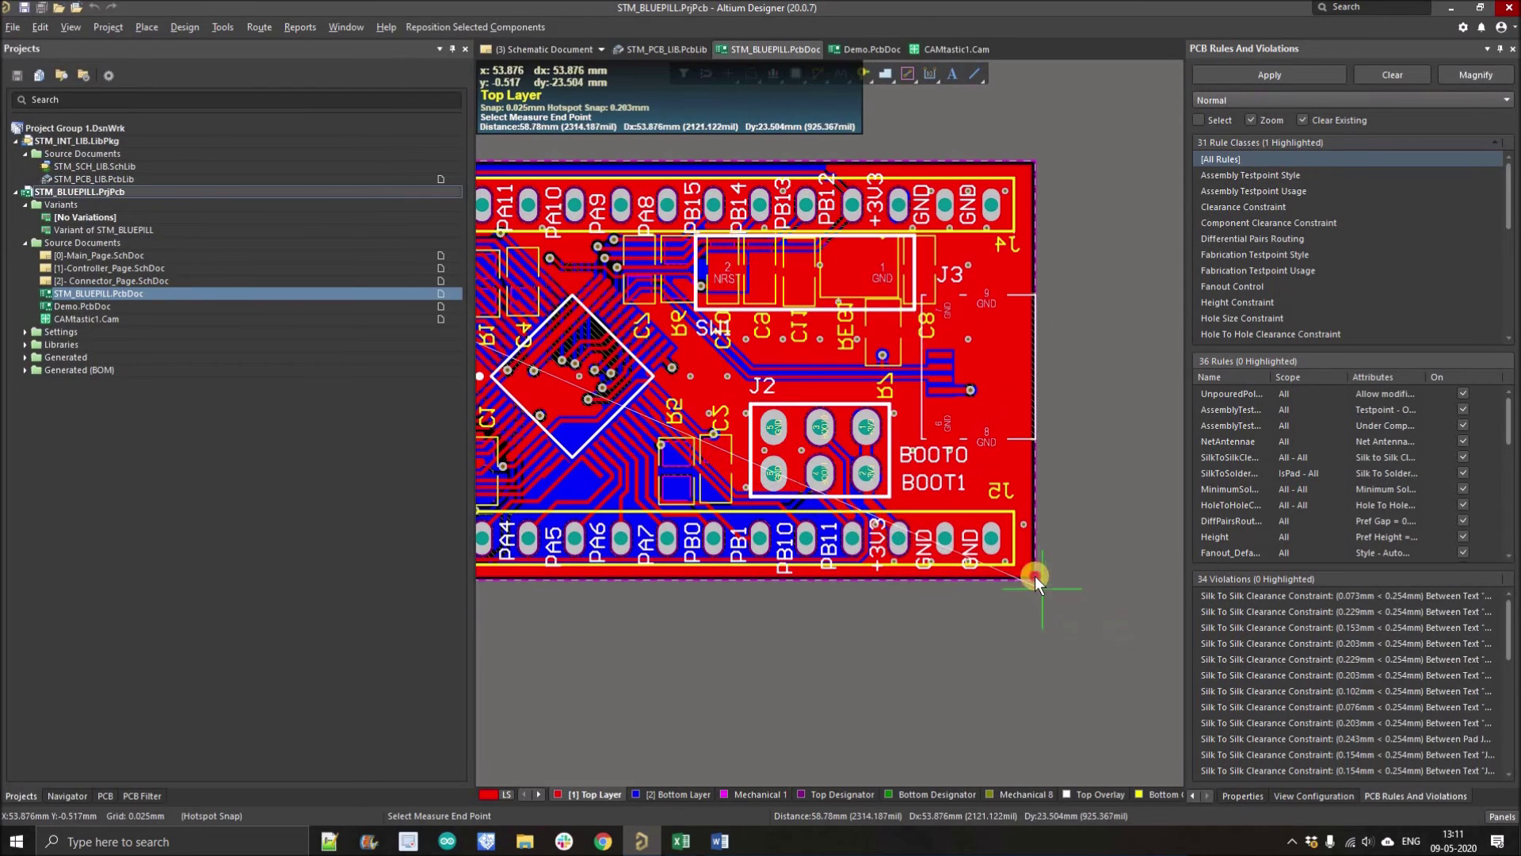
{"action": "left_click", "coordinate": [1036, 579]}
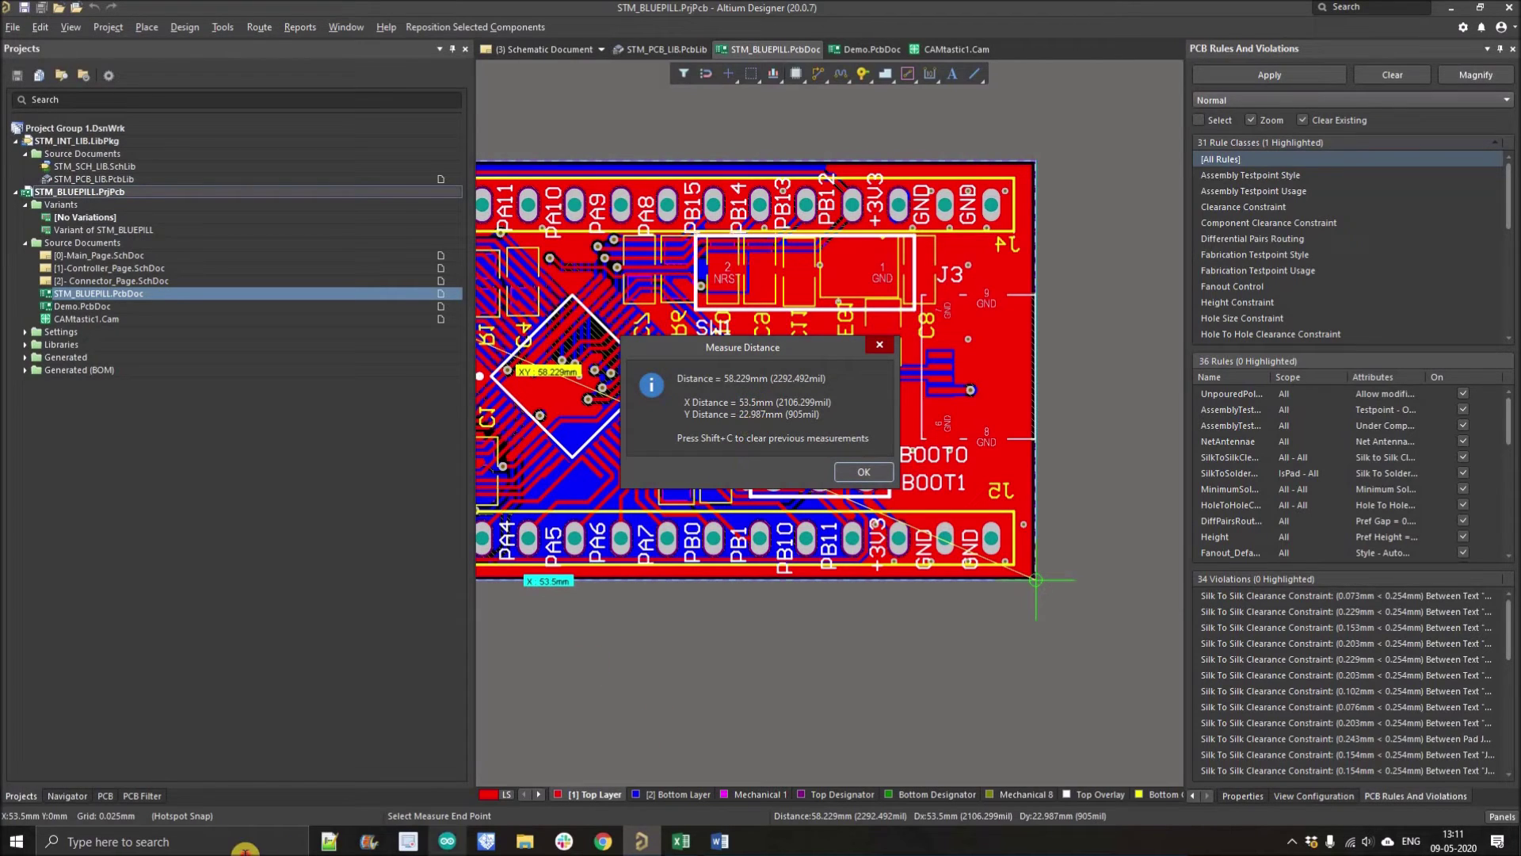
{"action": "left_click", "coordinate": [246, 846]}
Step: Launch Windows Calculator and multiply 53.5 × 22.9 to get the board area 1,225.15
{"action": "type", "text": "calc"}
{"action": "key", "text": "Return"}
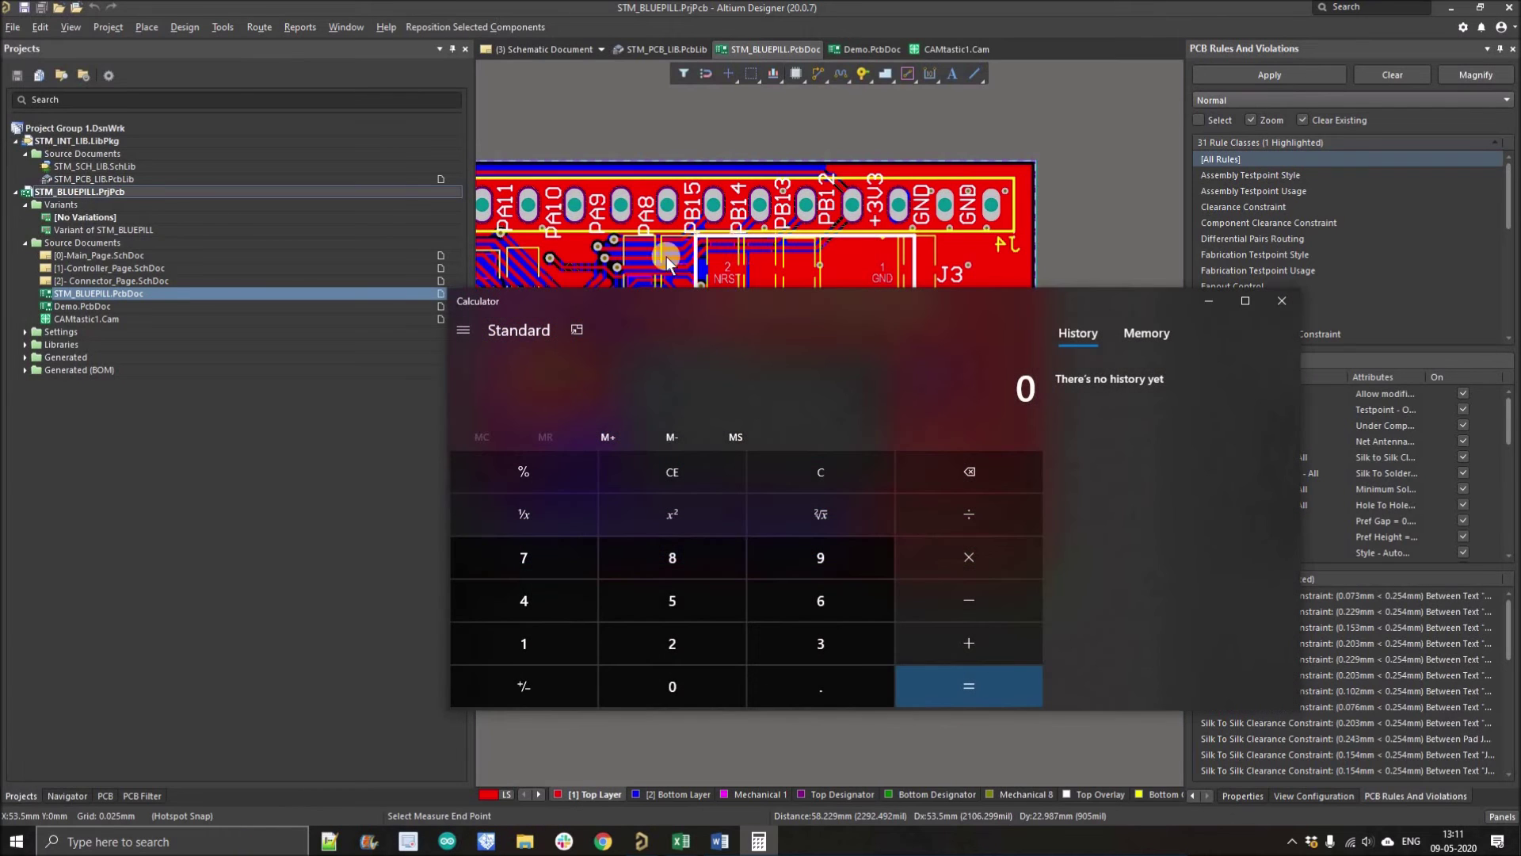
{"action": "left_click_drag", "start_coordinate": [740, 305], "coordinate": [1165, 373]}
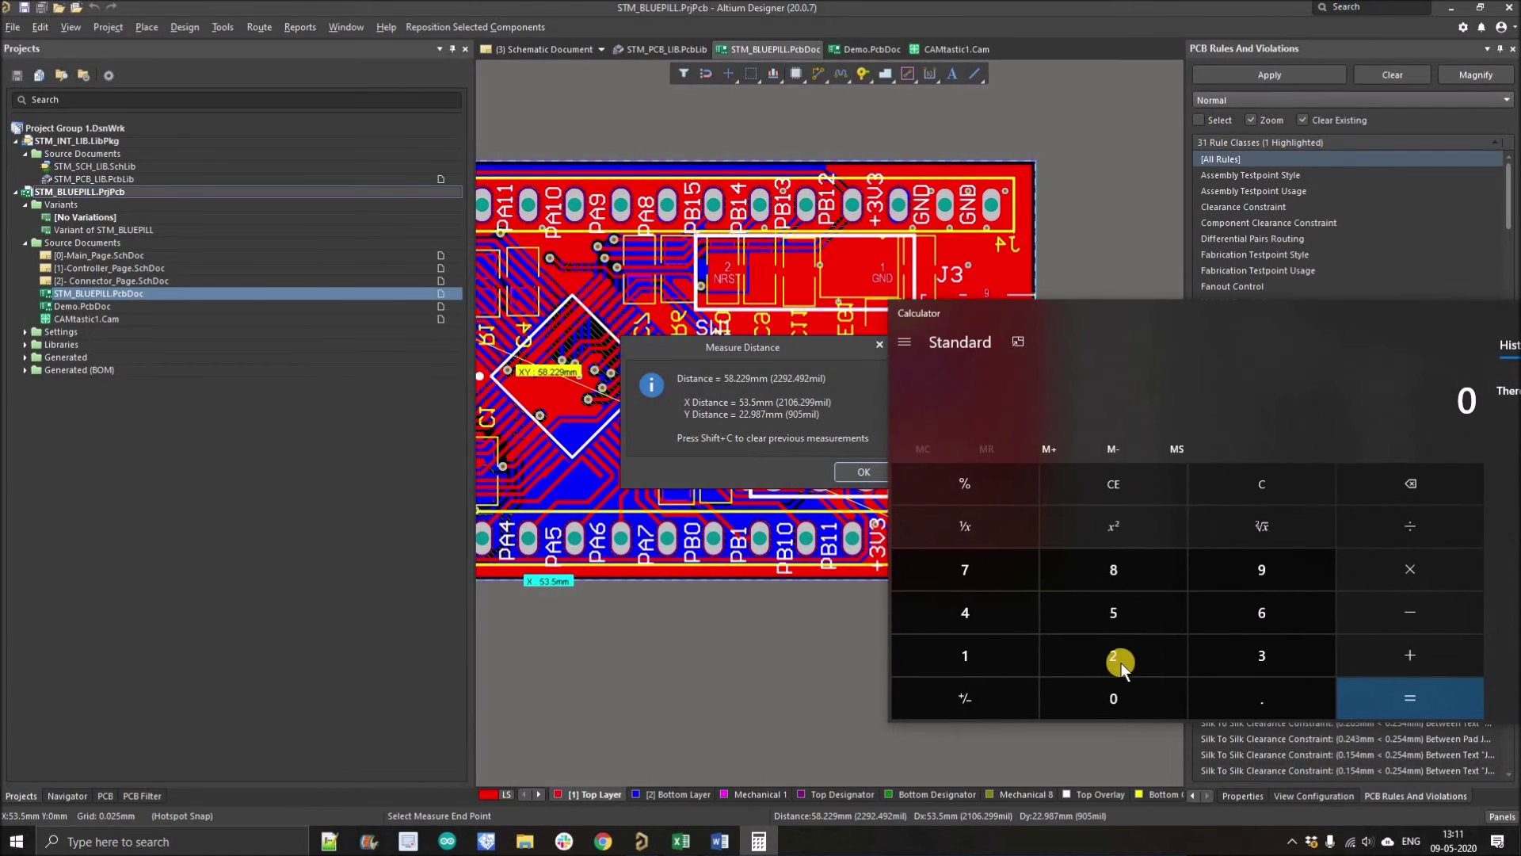
{"action": "left_click", "coordinate": [1119, 618]}
{"action": "left_click", "coordinate": [1236, 660]}
{"action": "left_click", "coordinate": [1263, 697]}
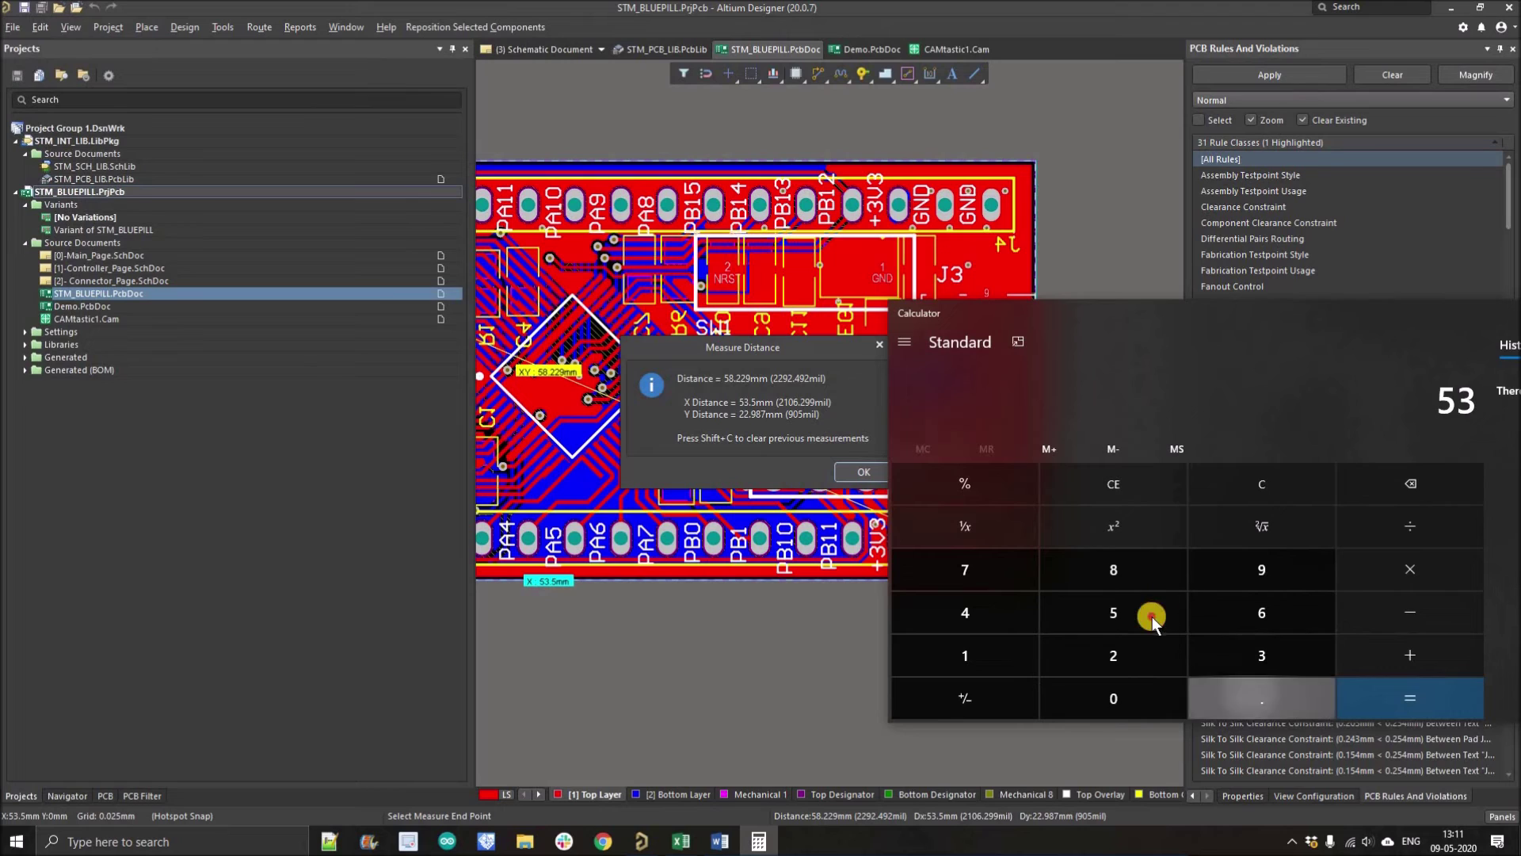
{"action": "left_click", "coordinate": [1113, 612]}
{"action": "left_click", "coordinate": [1405, 571]}
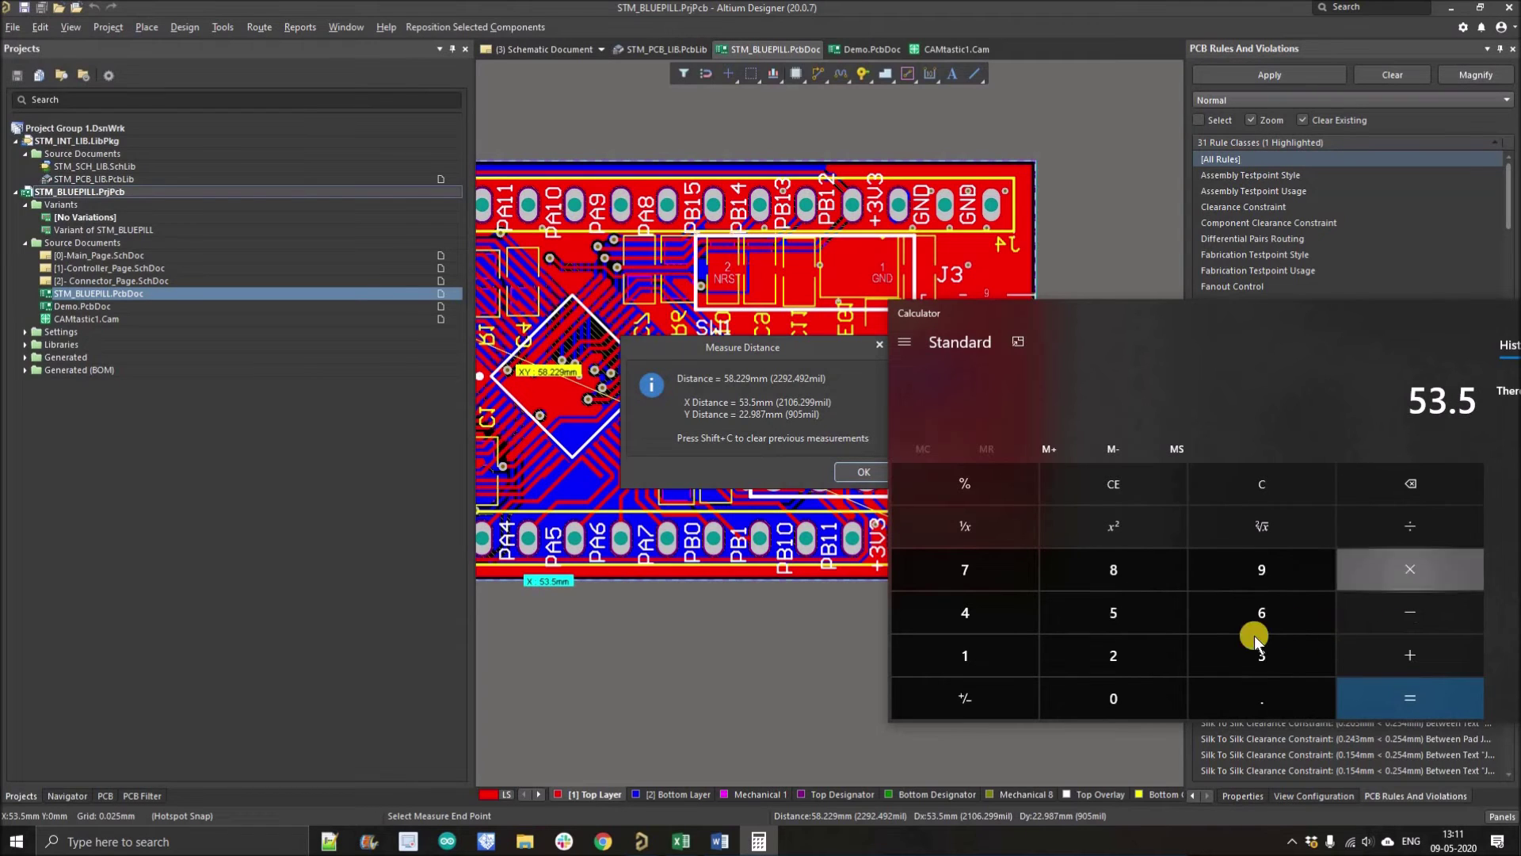
{"action": "double_click", "coordinate": [1141, 650]}
{"action": "left_click", "coordinate": [1244, 681]}
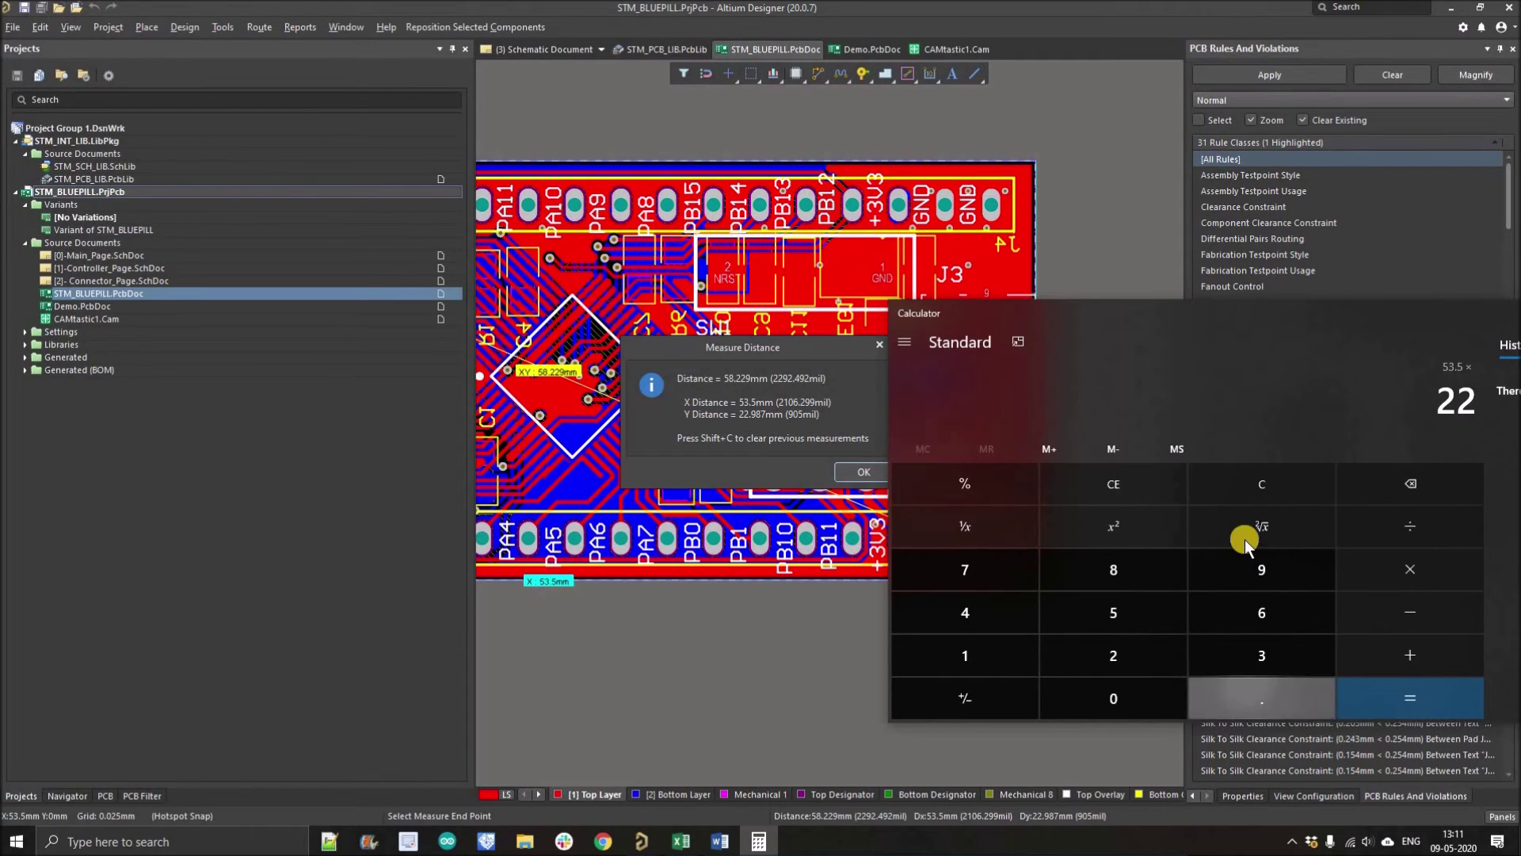
{"action": "key", "text": "9"}
{"action": "left_click", "coordinate": [1395, 691]}
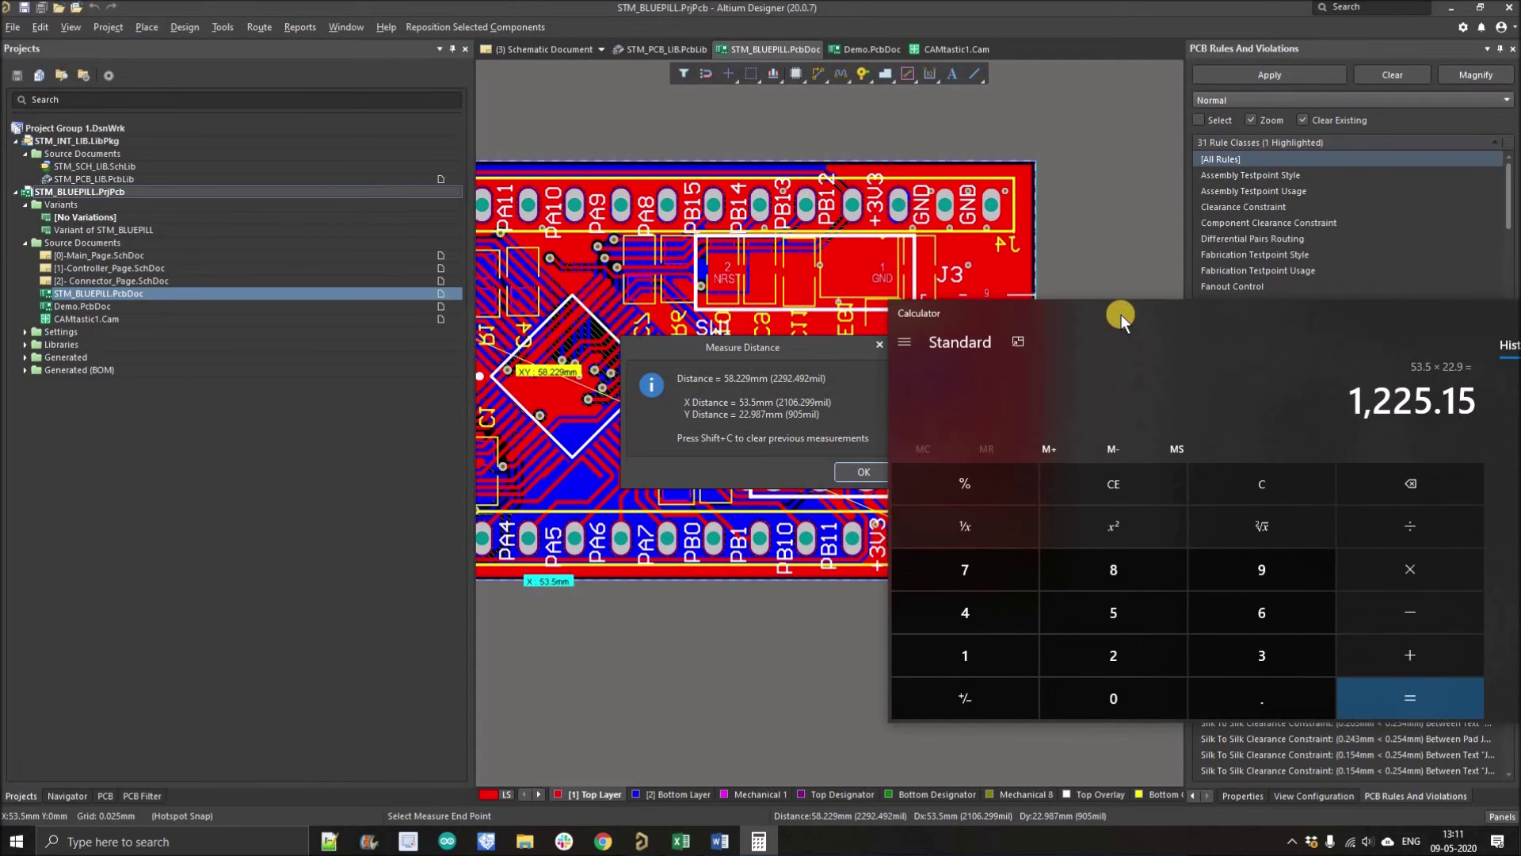
Step: Close the calculator and dismiss the Measure Distance results to return to the board
{"action": "left_click_drag", "start_coordinate": [990, 313], "coordinate": [661, 284]}
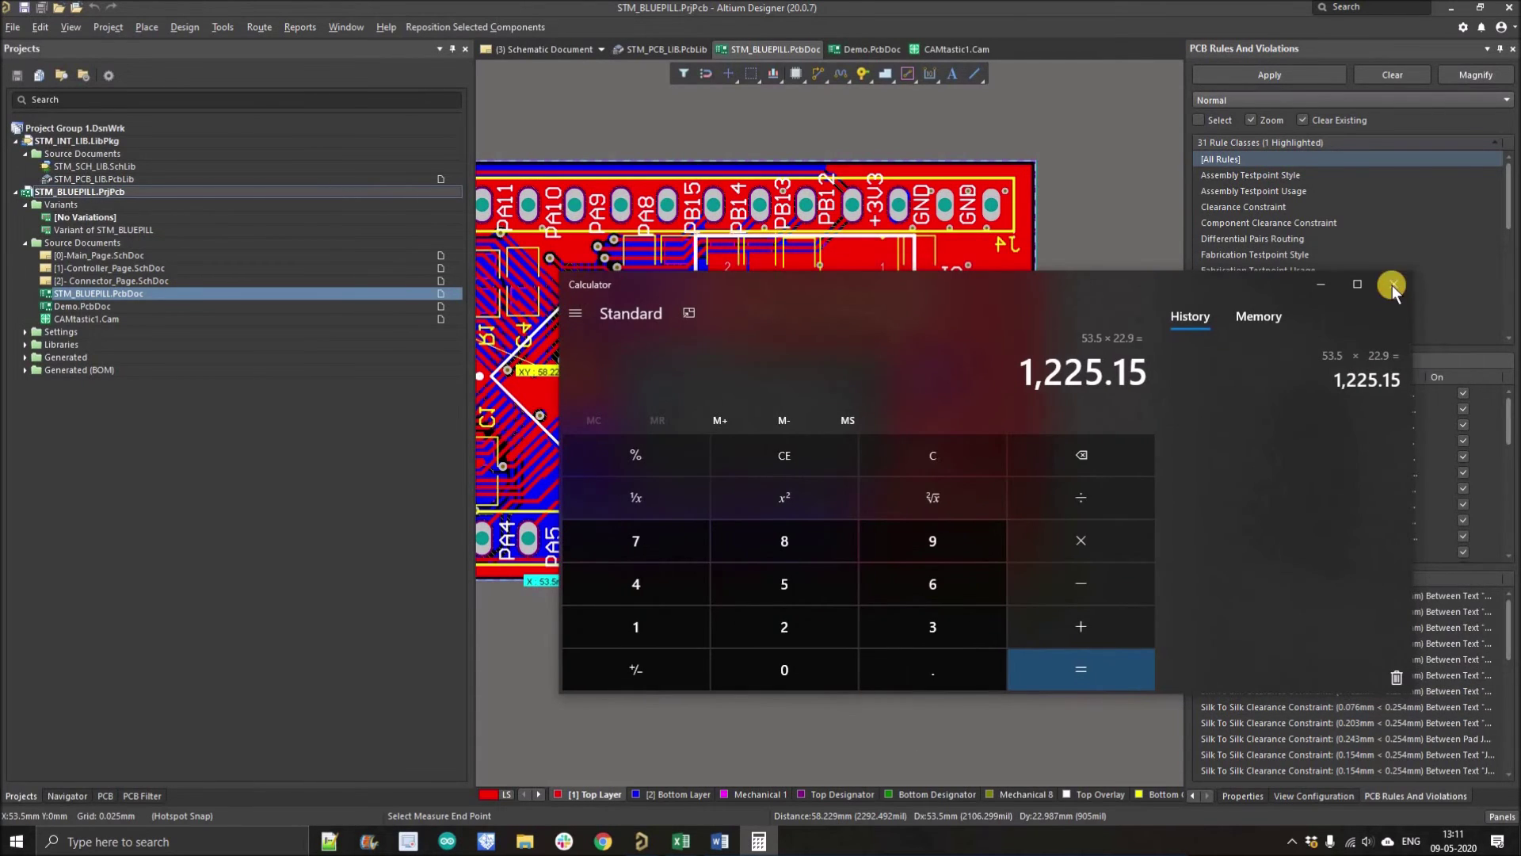
{"action": "key", "text": "alt+F4"}
{"action": "left_click", "coordinate": [860, 474]}
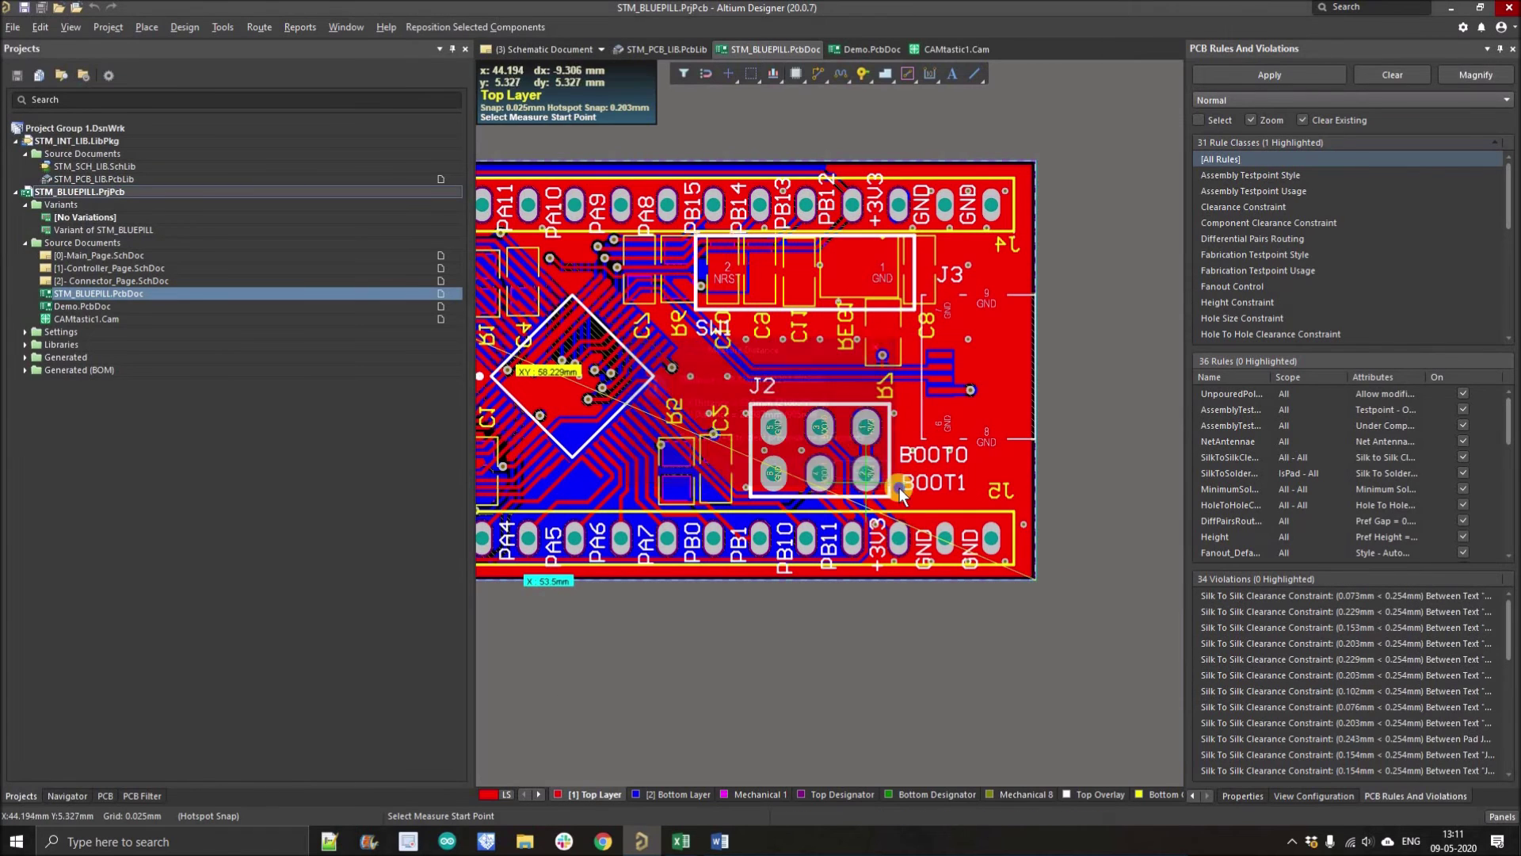
{"action": "scroll", "coordinate": [923, 523], "scroll_direction": "down", "scroll_amount": 2}
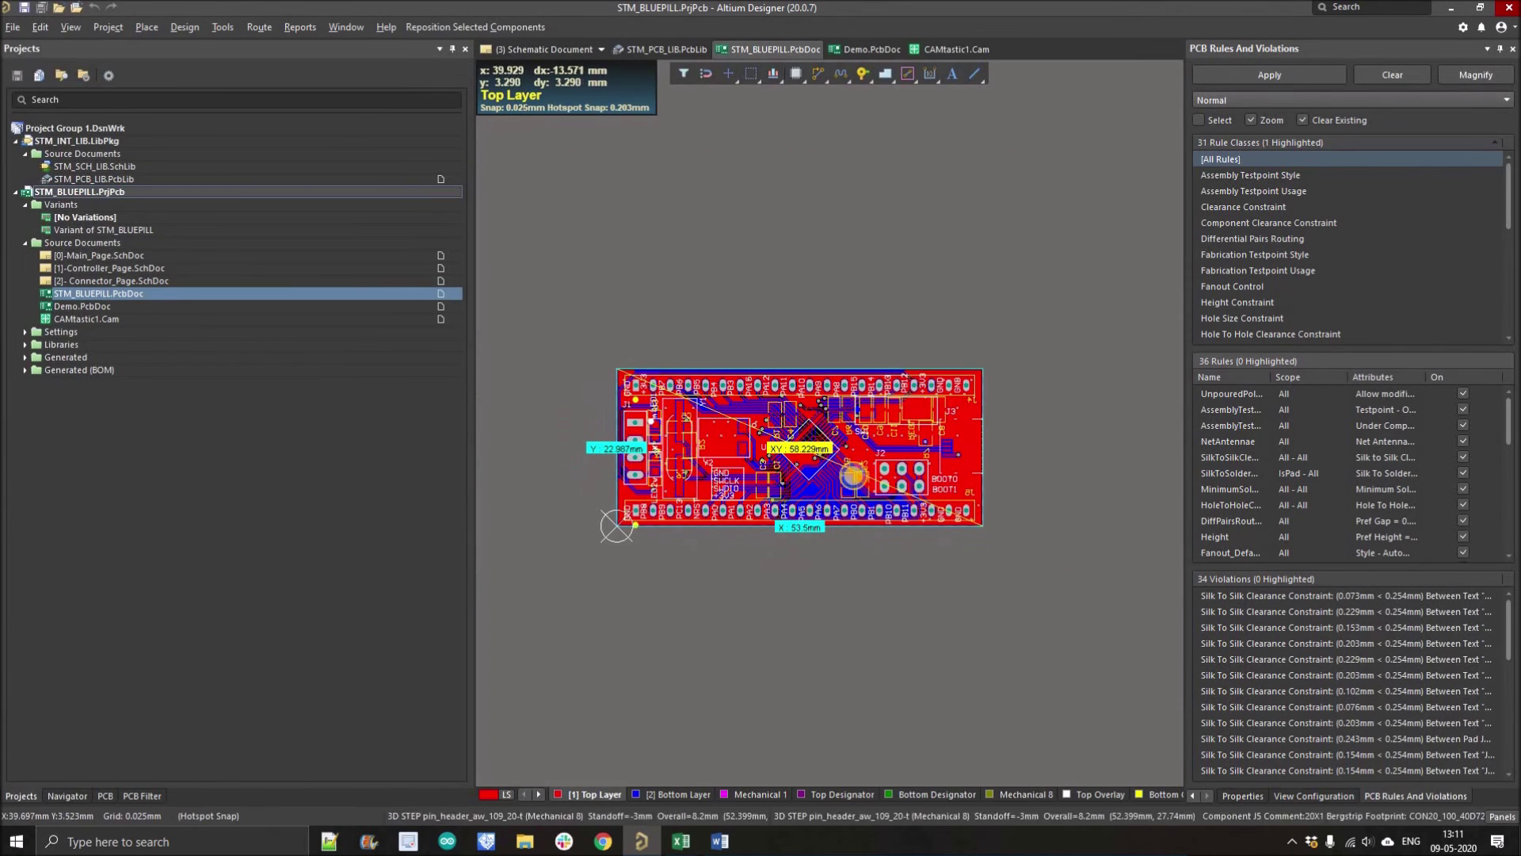
Step: In the BOM spreadsheet, enter the actual board area 12.5cm^2 in cell O27
{"action": "left_click", "coordinate": [682, 841]}
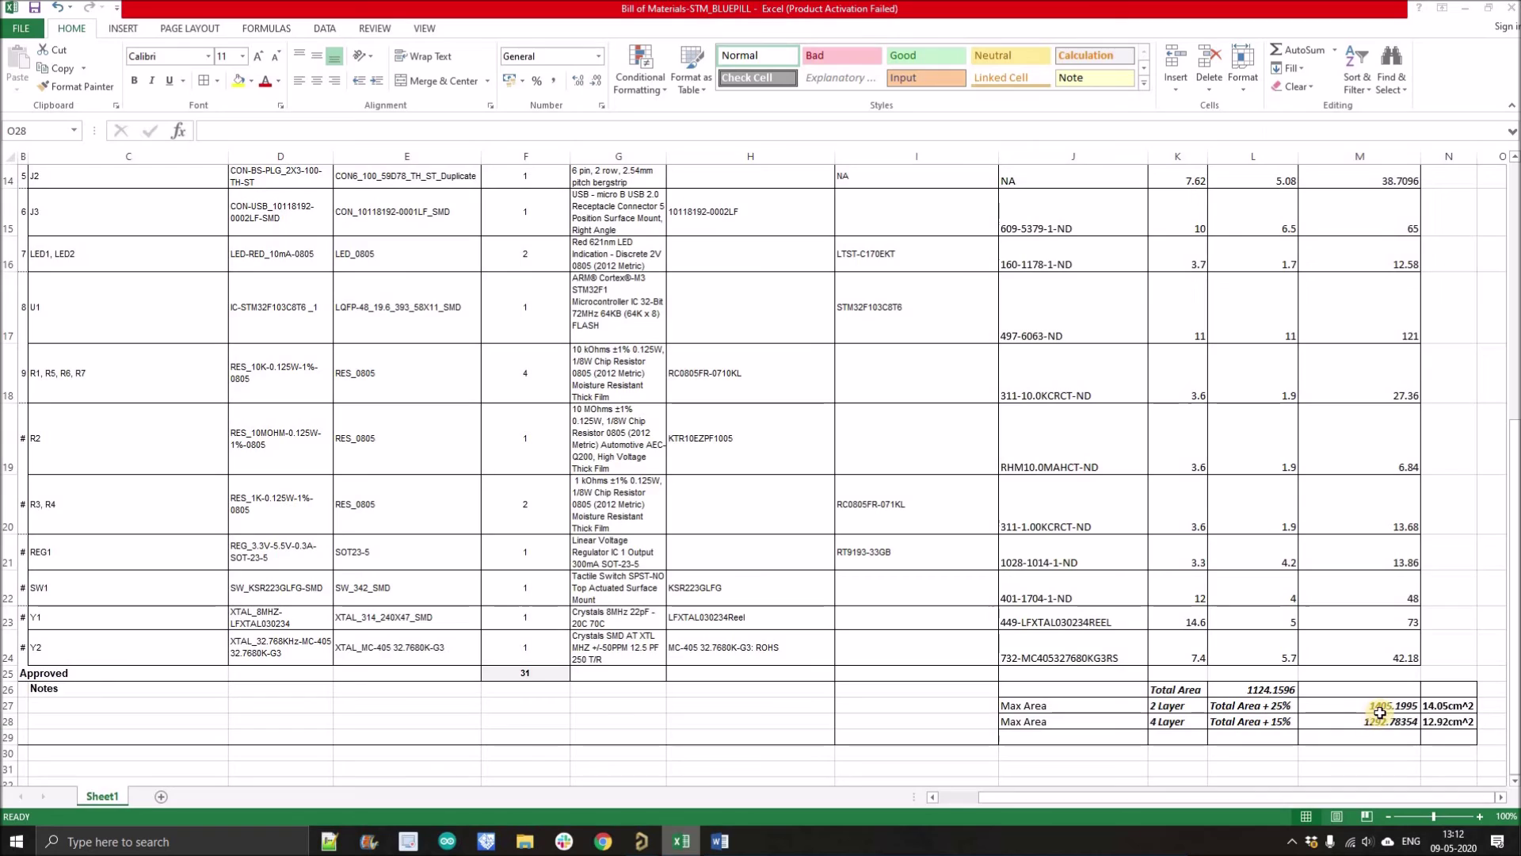
{"action": "left_click", "coordinate": [1489, 704]}
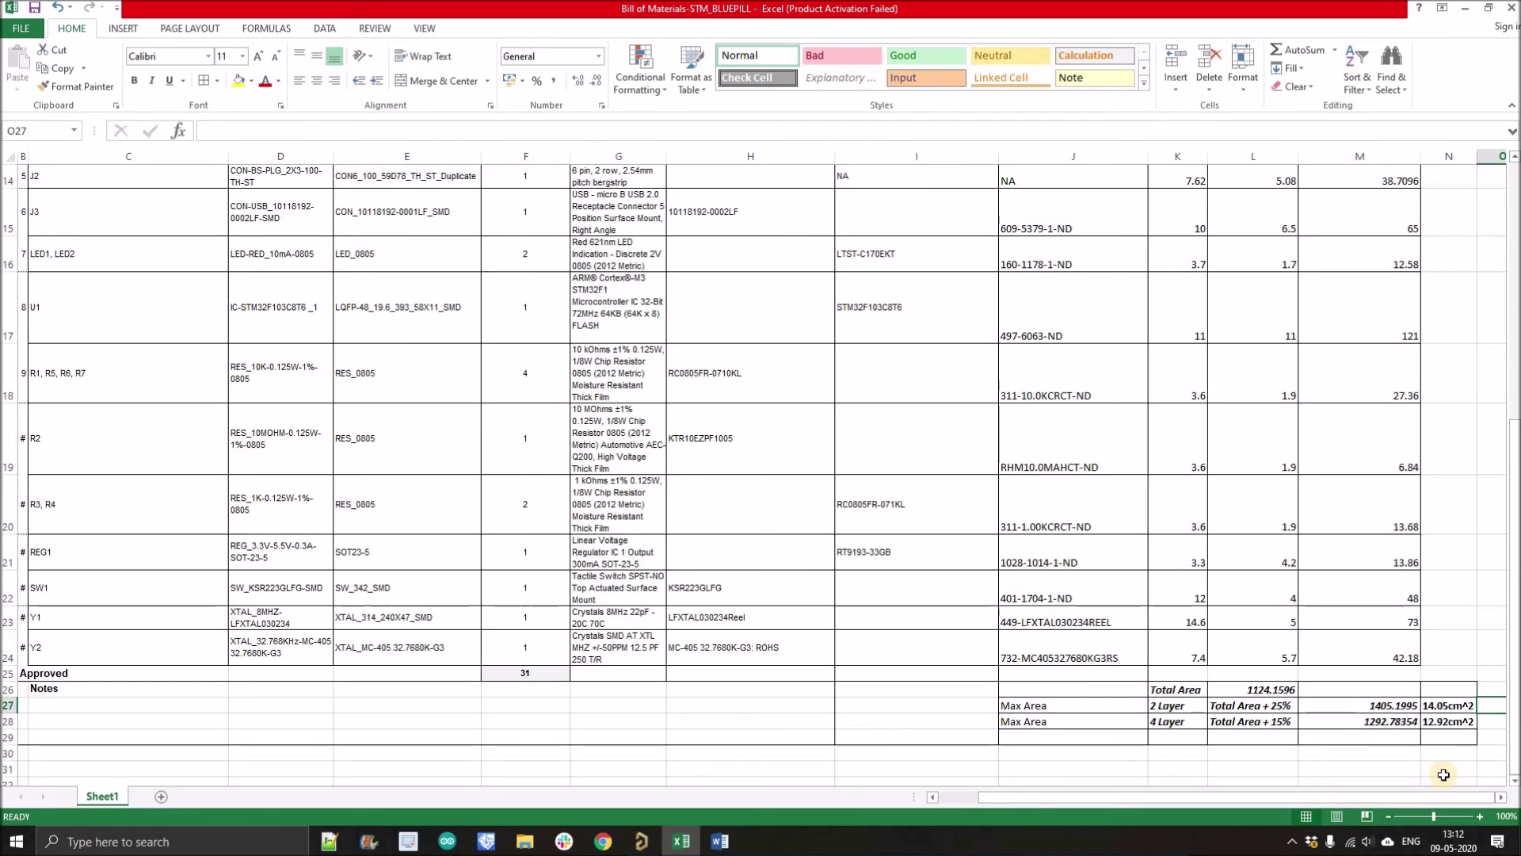
{"action": "type", "text": "12."}
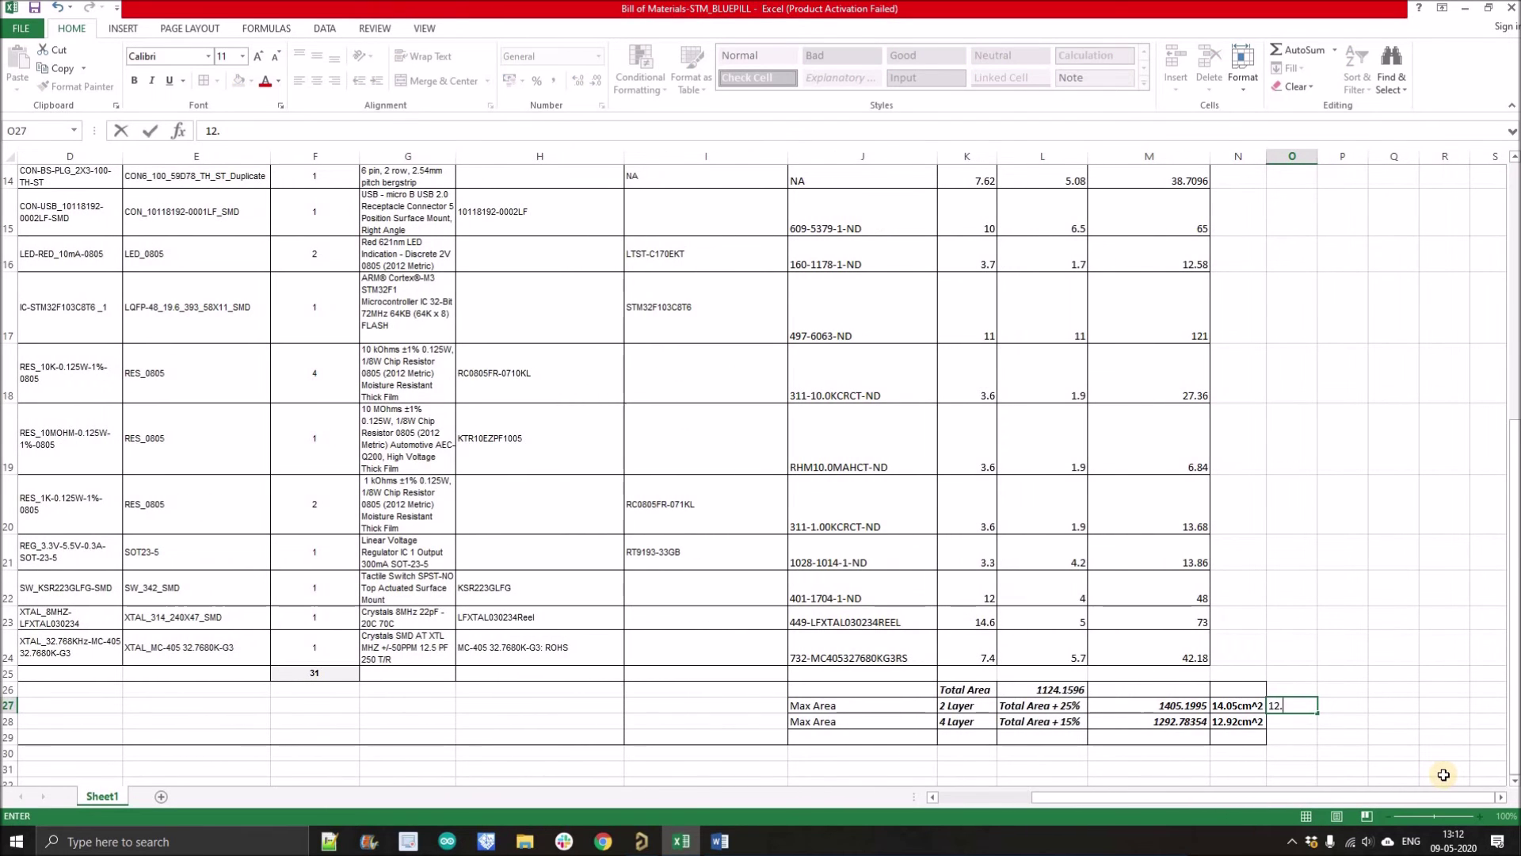
{"action": "type", "text": "5cm"}
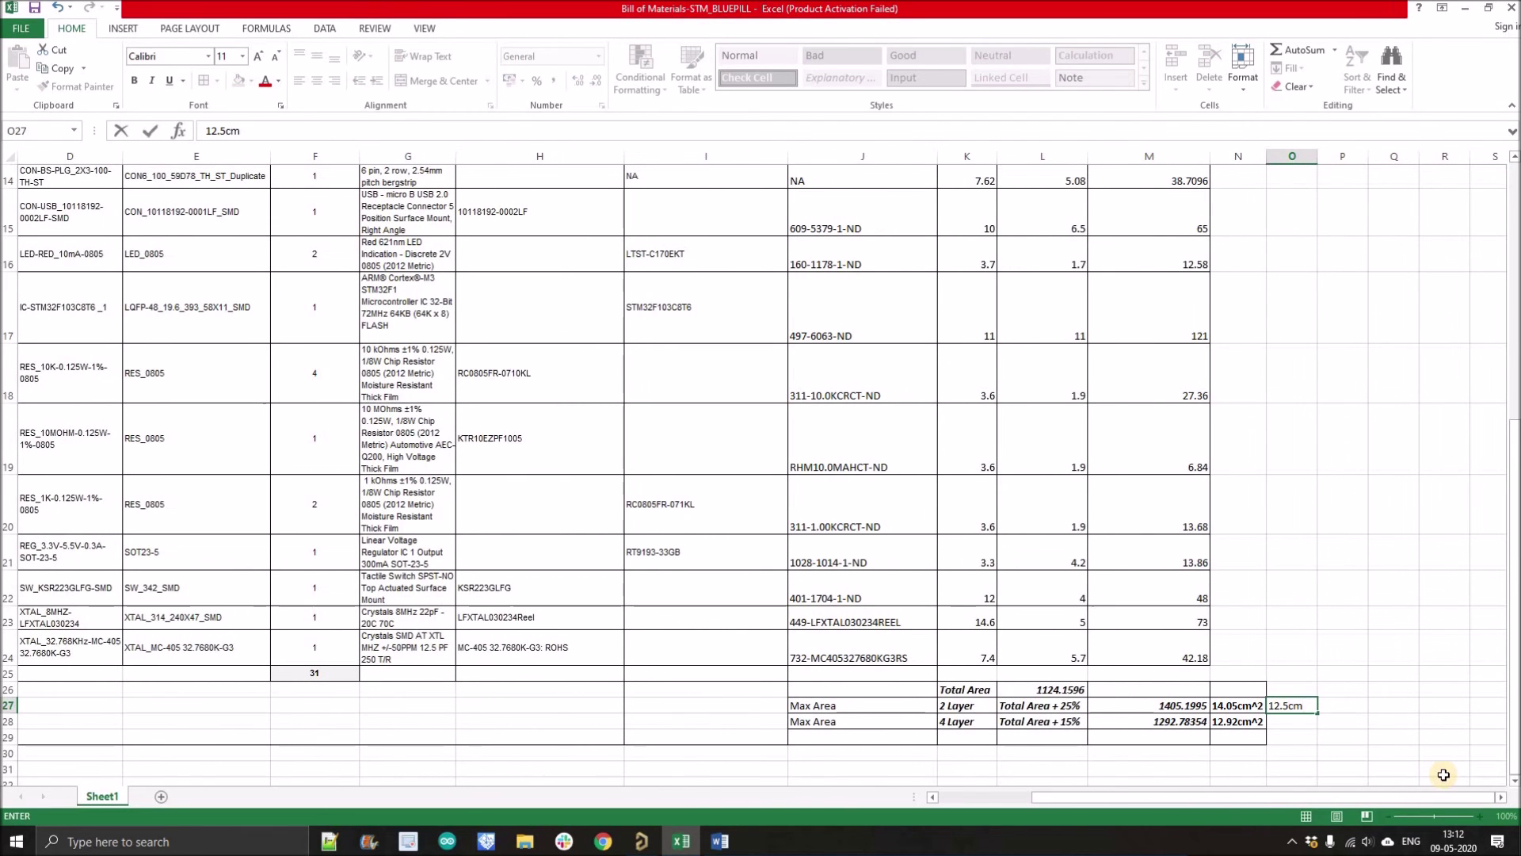
{"action": "type", "text": "^@"}
{"action": "left_click", "coordinate": [1427, 722]}
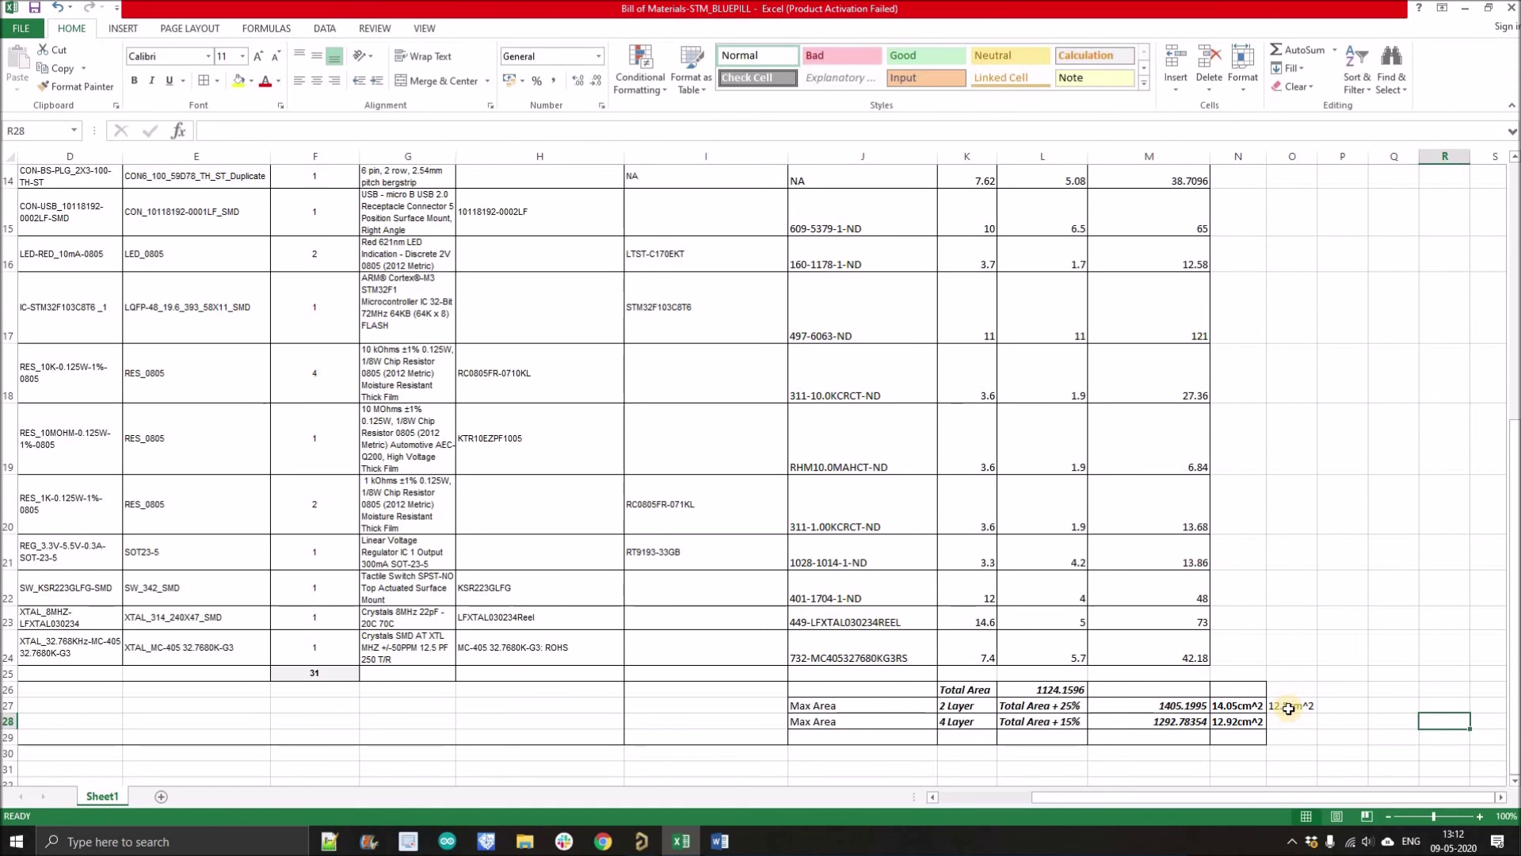
{"action": "left_click", "coordinate": [1288, 707]}
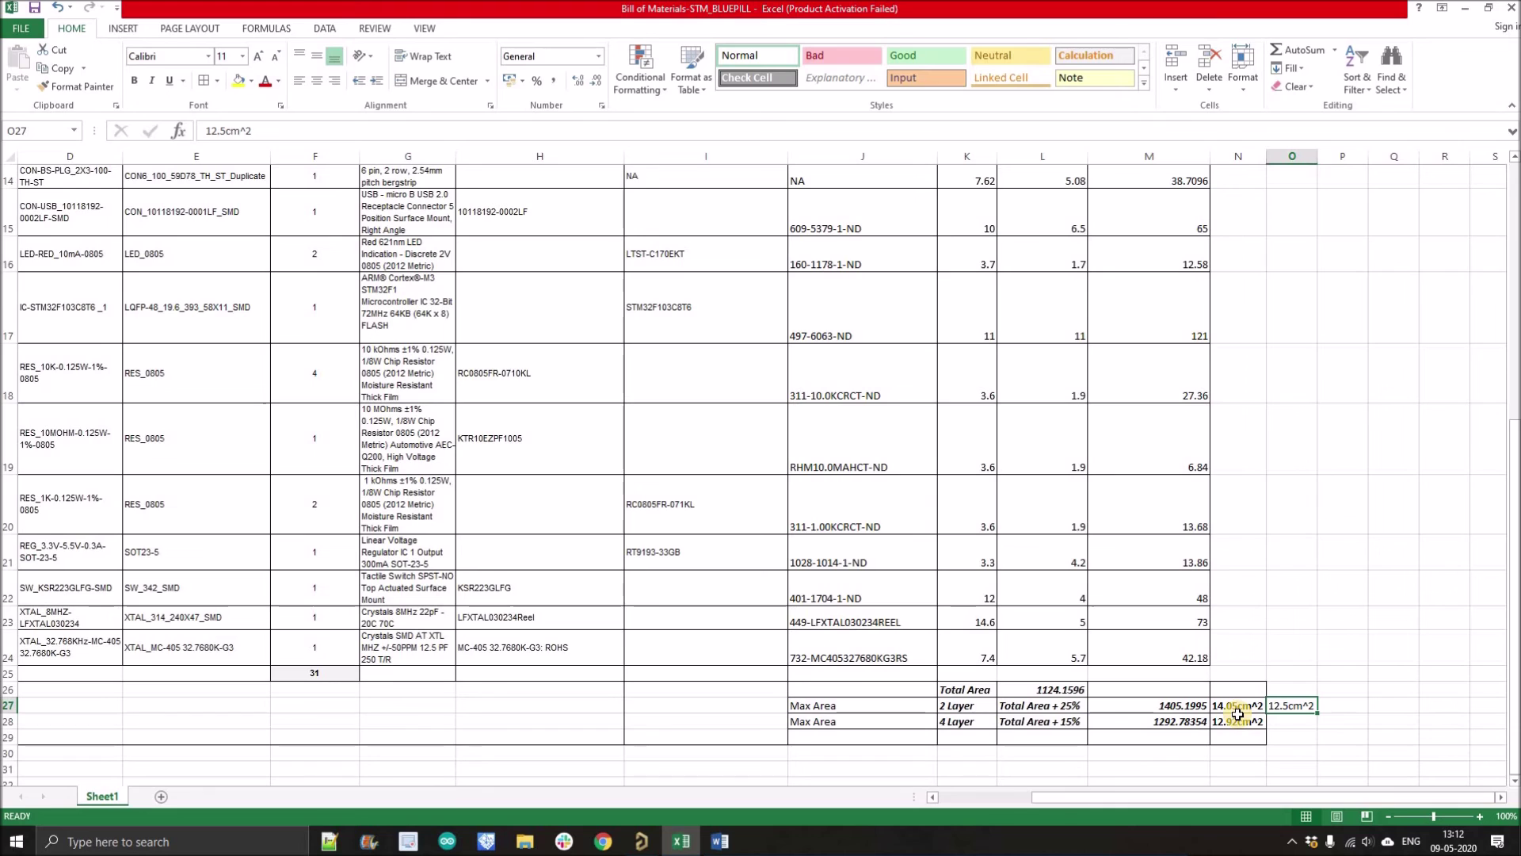